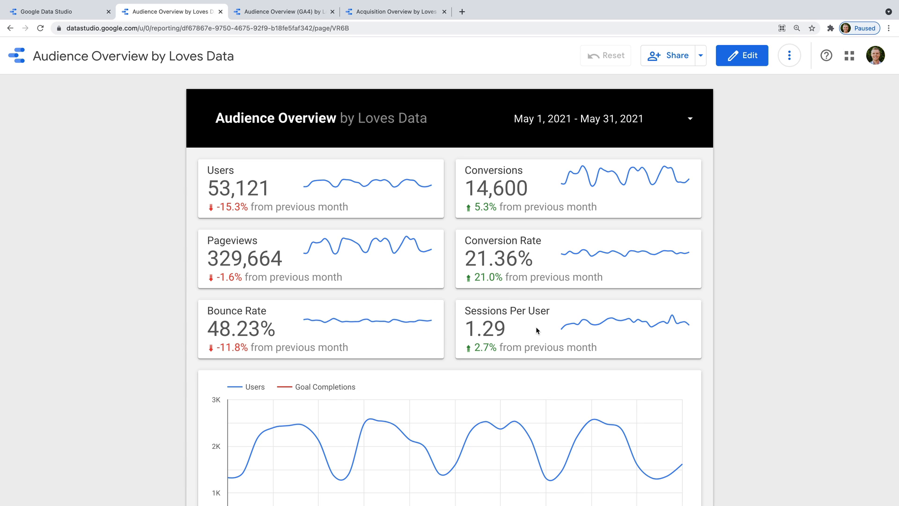
- Look through the Audience Overview report, from the metric scorecards to the trend chart, devices and geographic map
scroll(537, 330, down, 1)
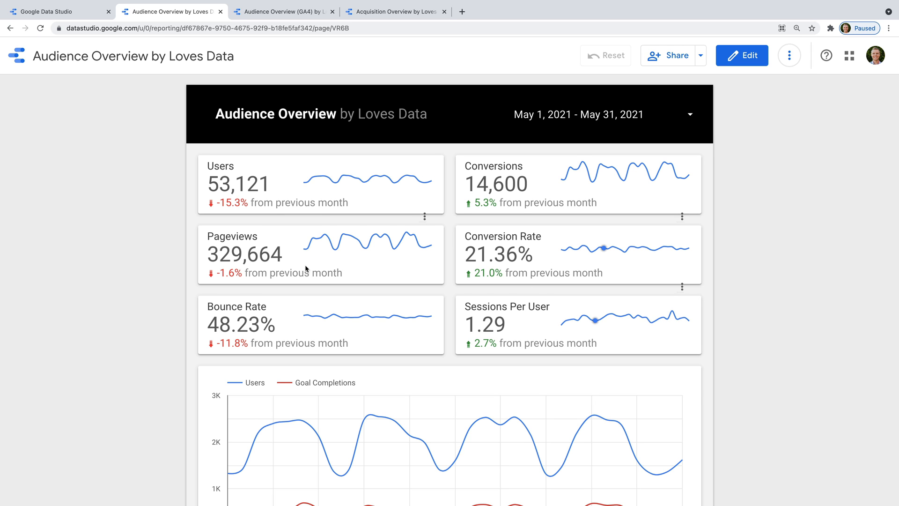
scroll(305, 268, down, 4)
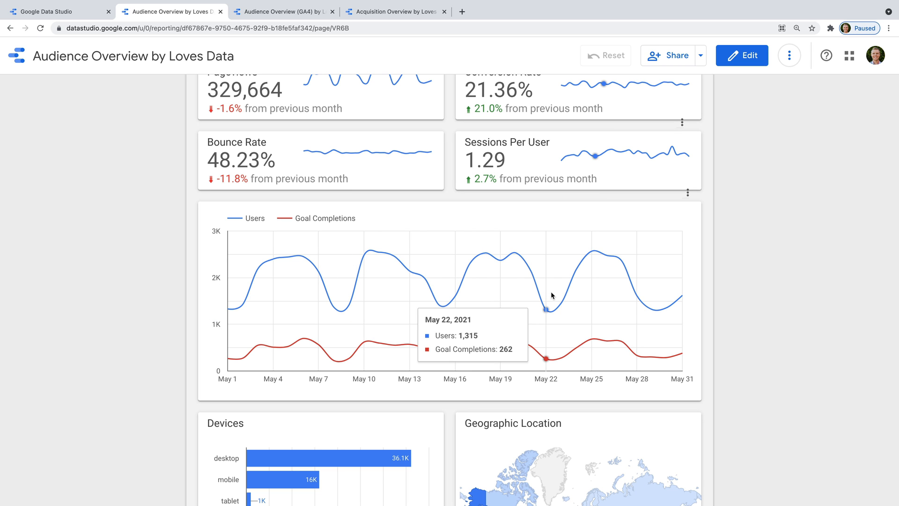
scroll(551, 294, down, 3)
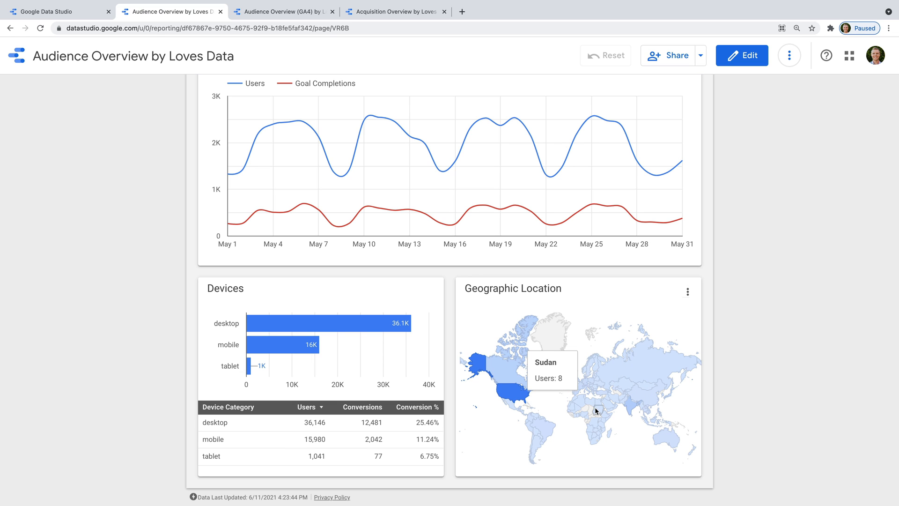
scroll(365, 299, up, 2)
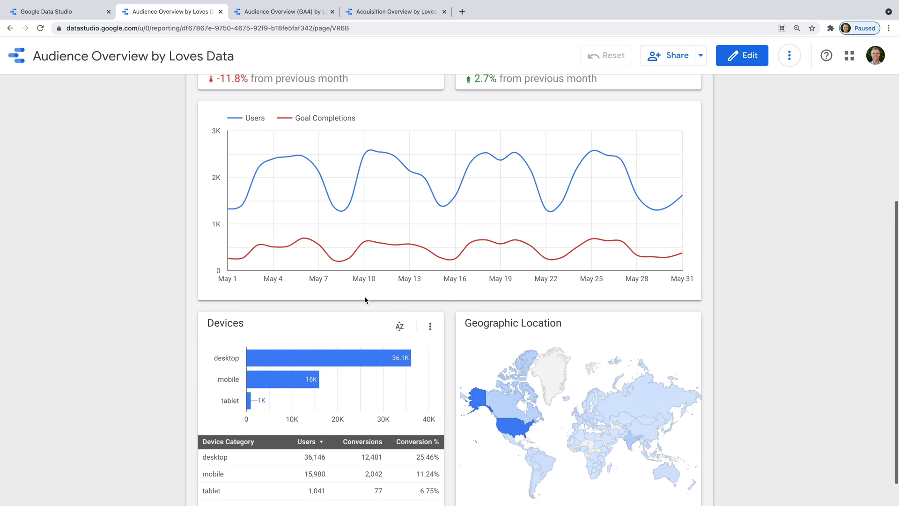
scroll(364, 298, up, 6)
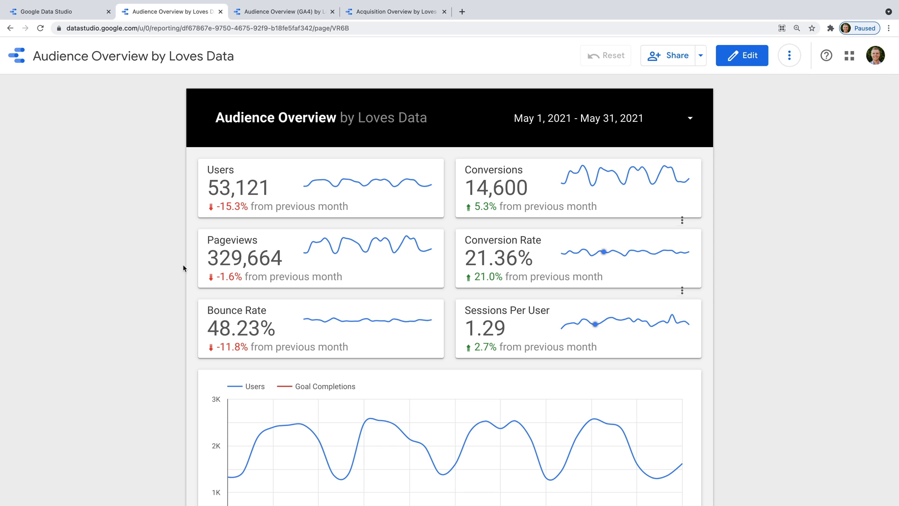
scroll(184, 268, down, 1)
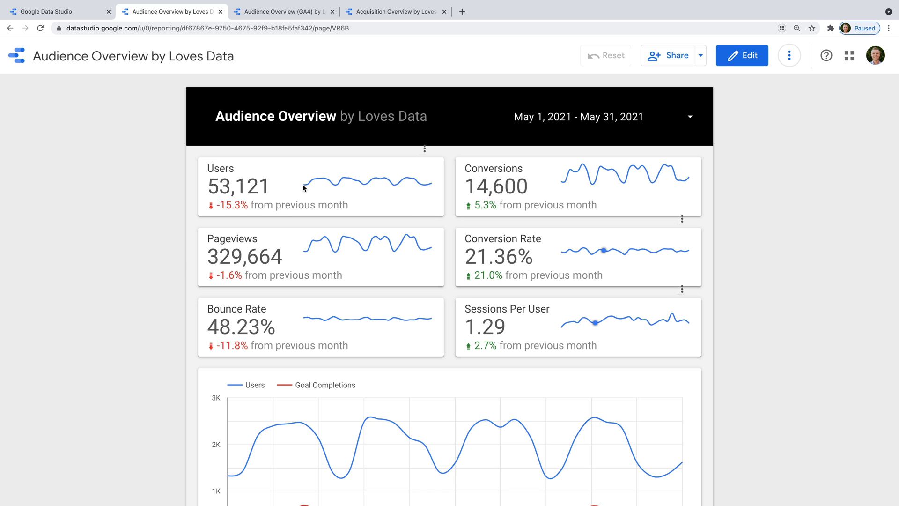
- Open the Acquisition Overview report and review its session scorecards, top channels, channel trend chart and campaign table
click(419, 10)
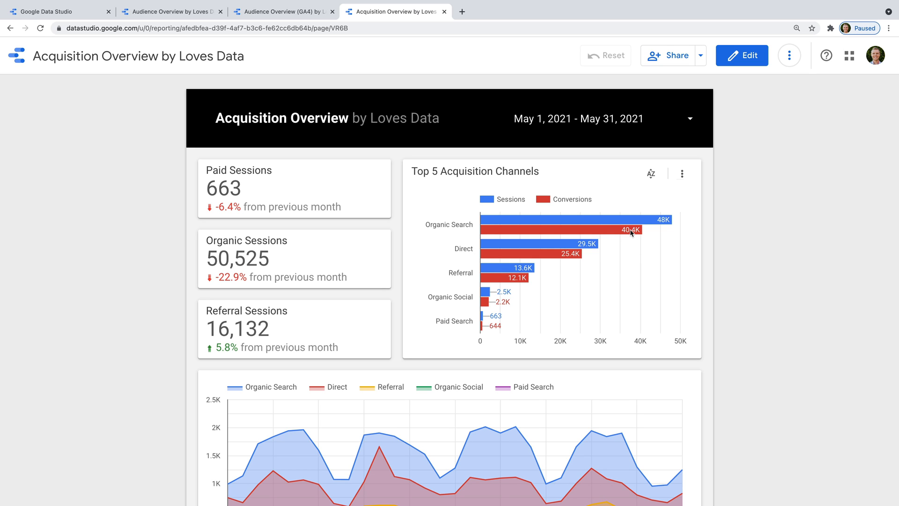
mouse_move(625, 223)
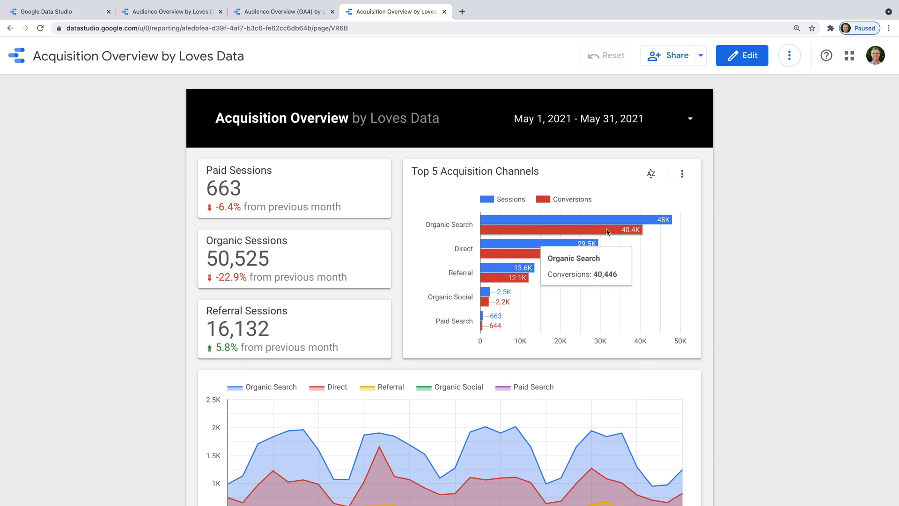
scroll(652, 259, down, 4)
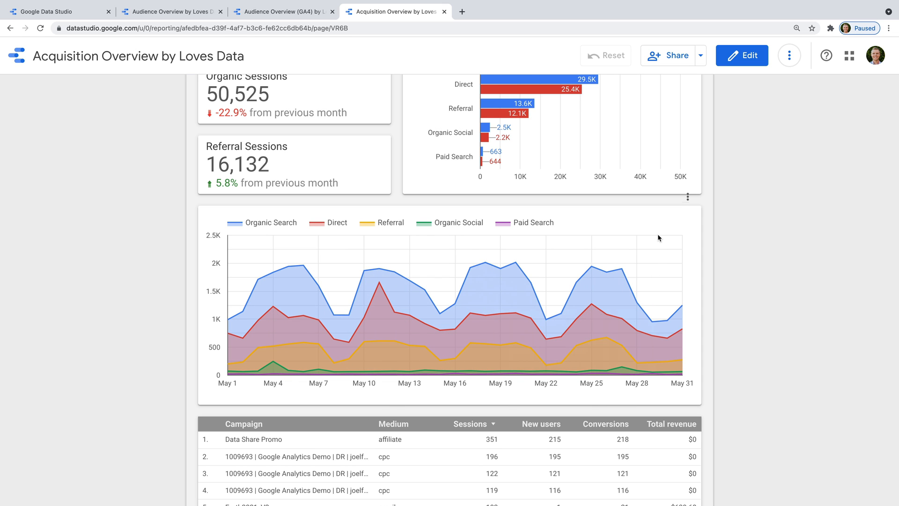
scroll(488, 360, down, 3)
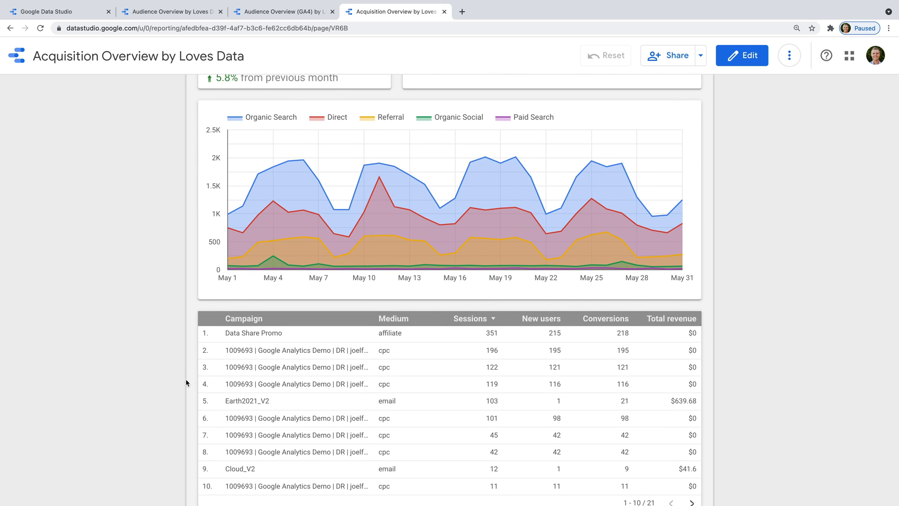
scroll(175, 377, down, 1)
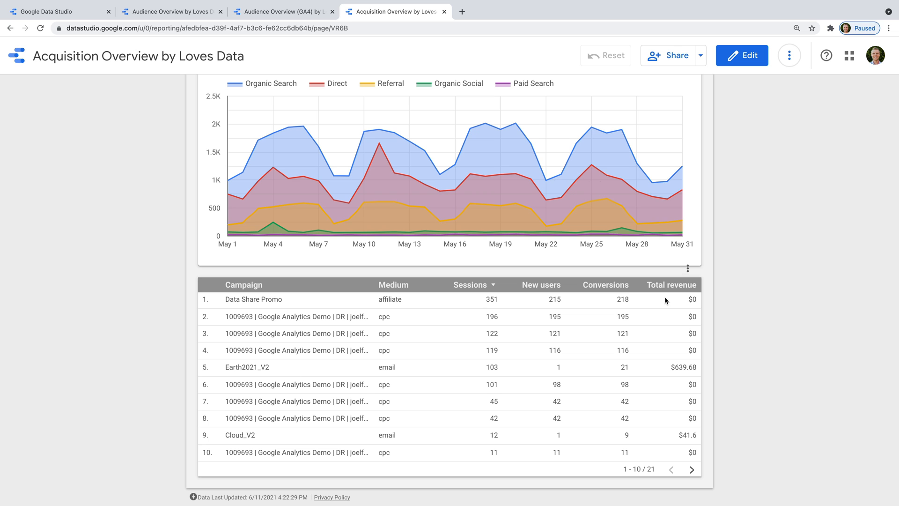
scroll(664, 296, up, 5)
scroll(664, 297, up, 1)
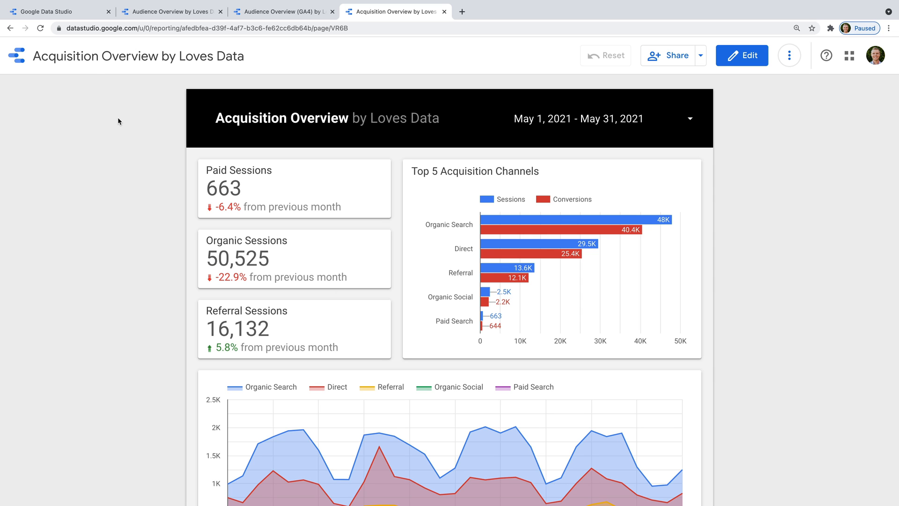
- Return to the Data Studio home page and create a new blank report
click(84, 14)
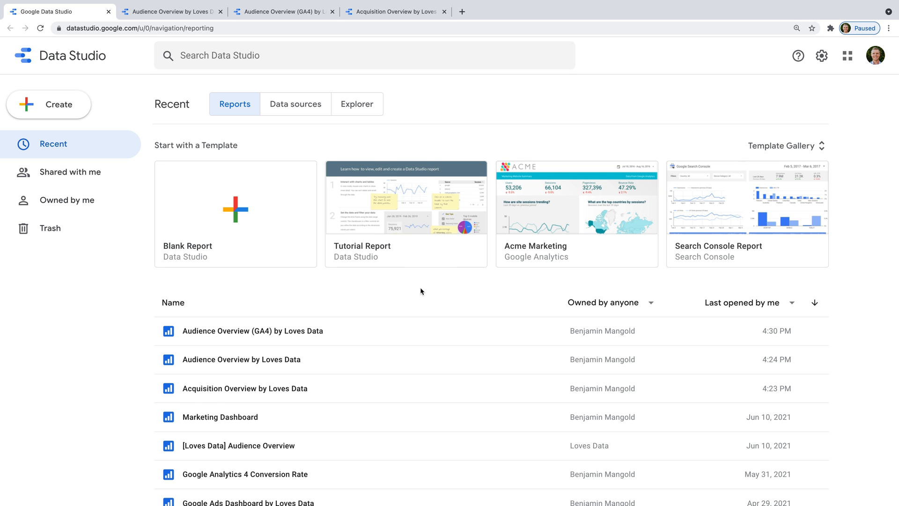
scroll(398, 287, down, 2)
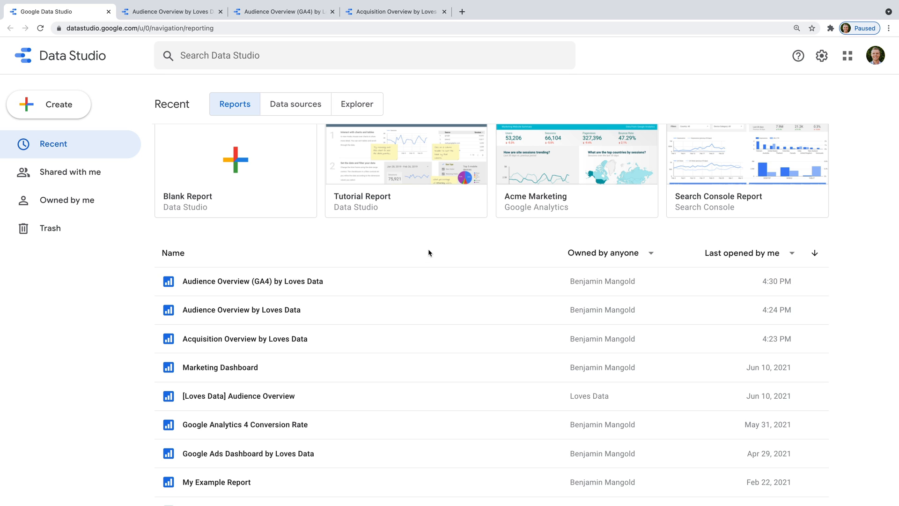
scroll(428, 252, up, 2)
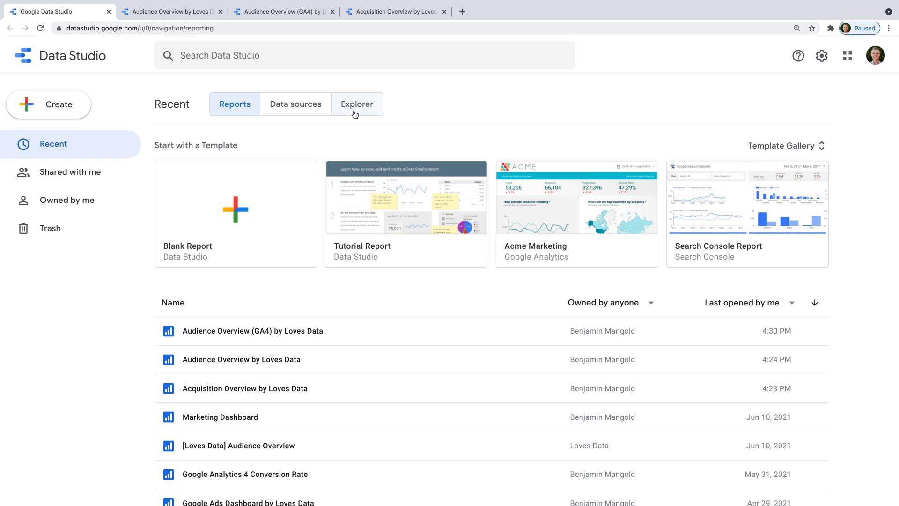
click(70, 112)
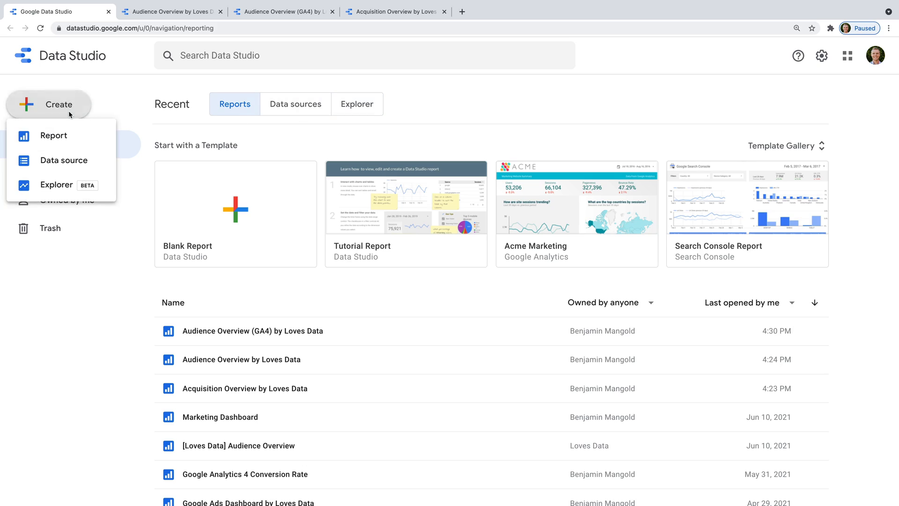
click(80, 140)
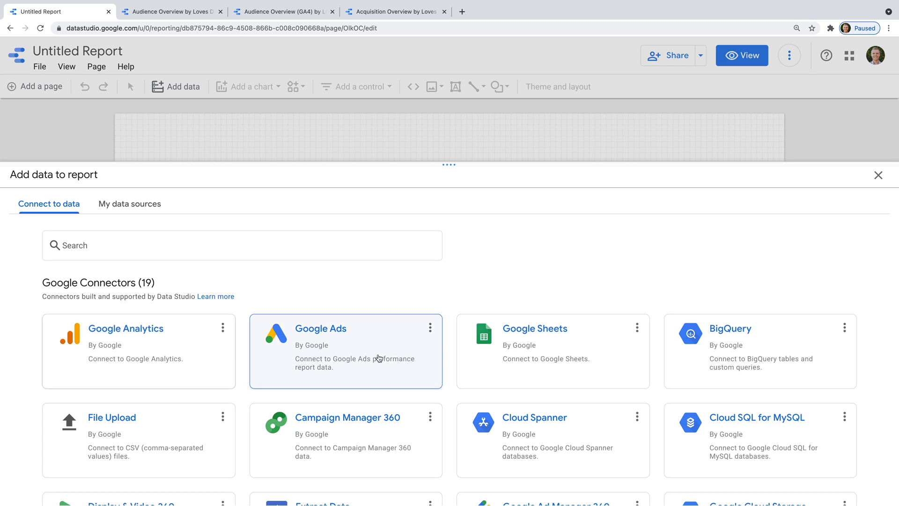
- Browse the available Google and partner connectors for adding data to the report
scroll(531, 371, down, 3)
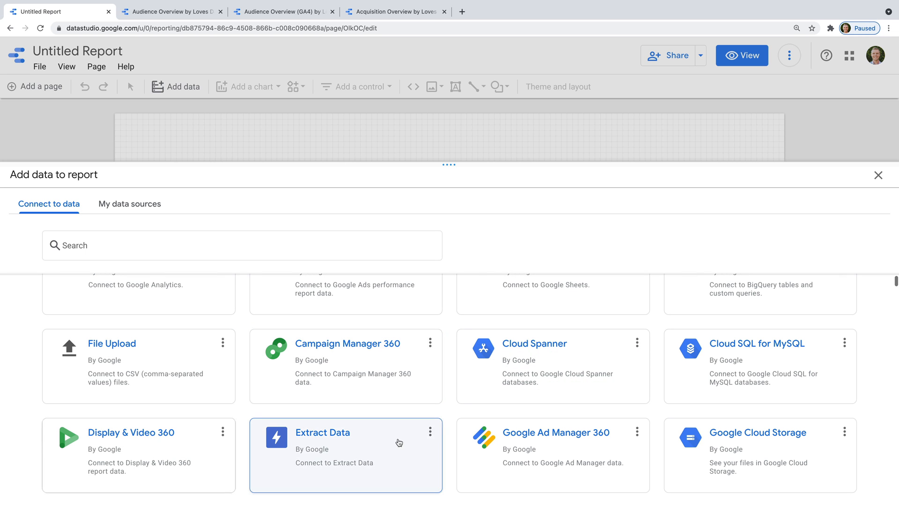
scroll(551, 447, down, 4)
scroll(551, 447, down, 10)
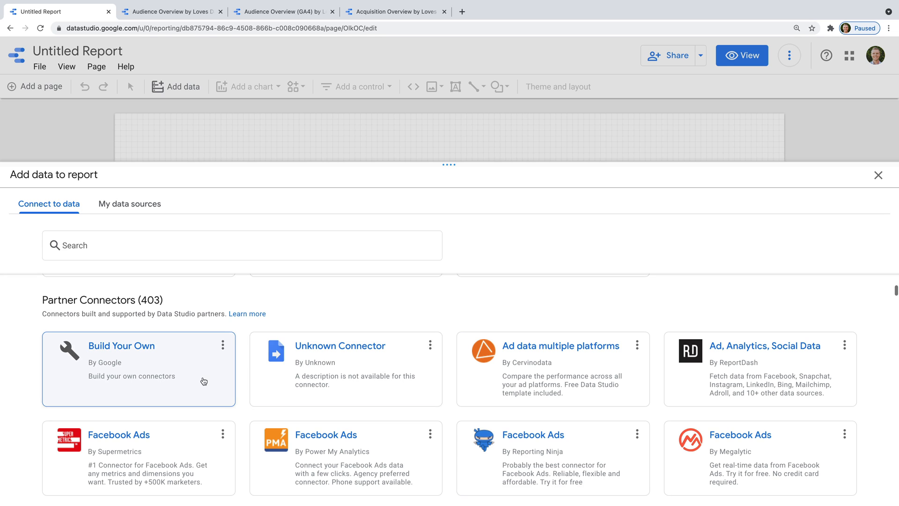
scroll(349, 396, down, 1)
scroll(349, 395, down, 8)
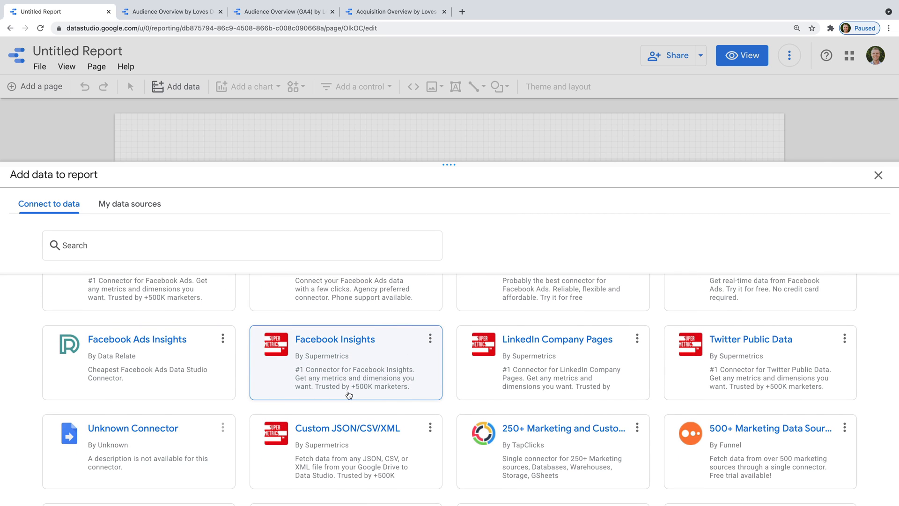
scroll(349, 396, up, 20)
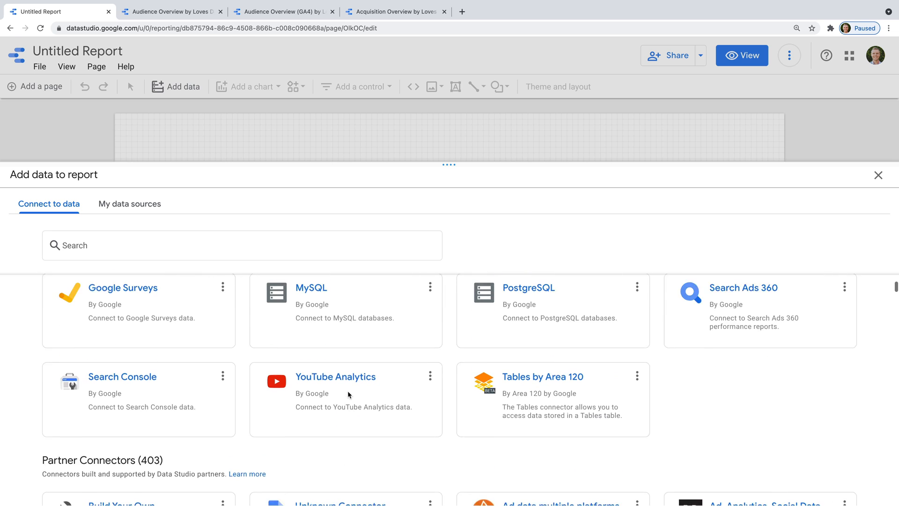
scroll(349, 395, up, 10)
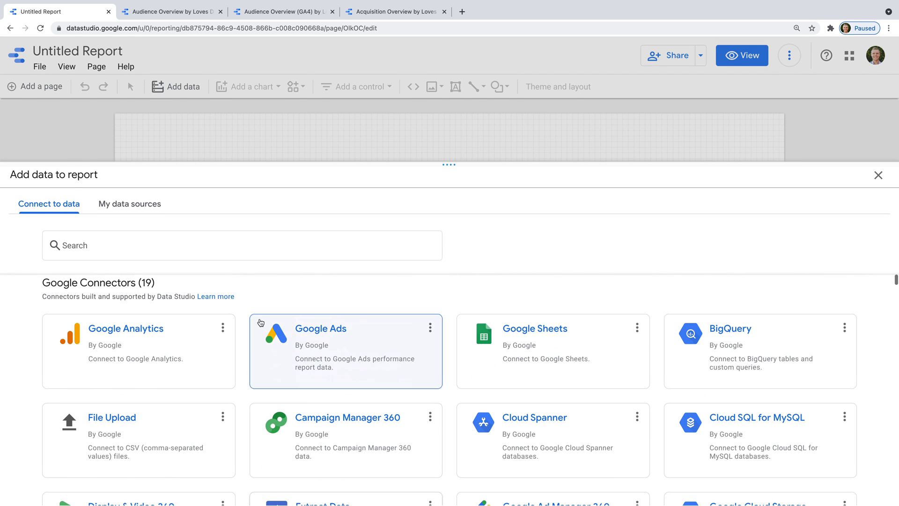
- Look through the existing data sources, including the sample ones, that can be added to the report
click(147, 209)
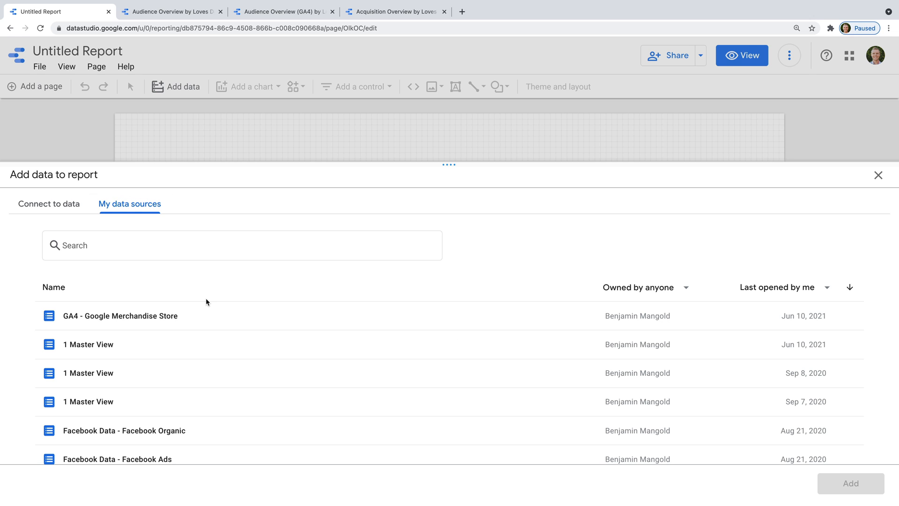
scroll(255, 360, down, 5)
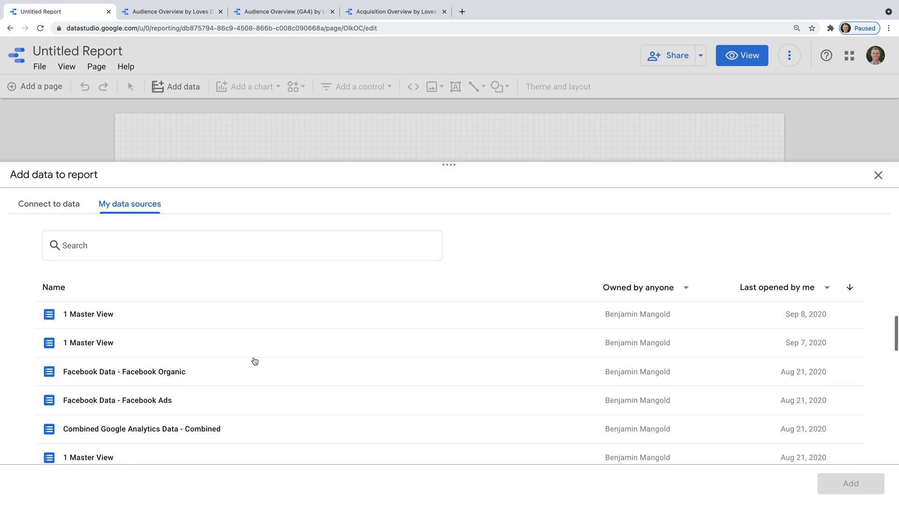
scroll(255, 361, down, 10)
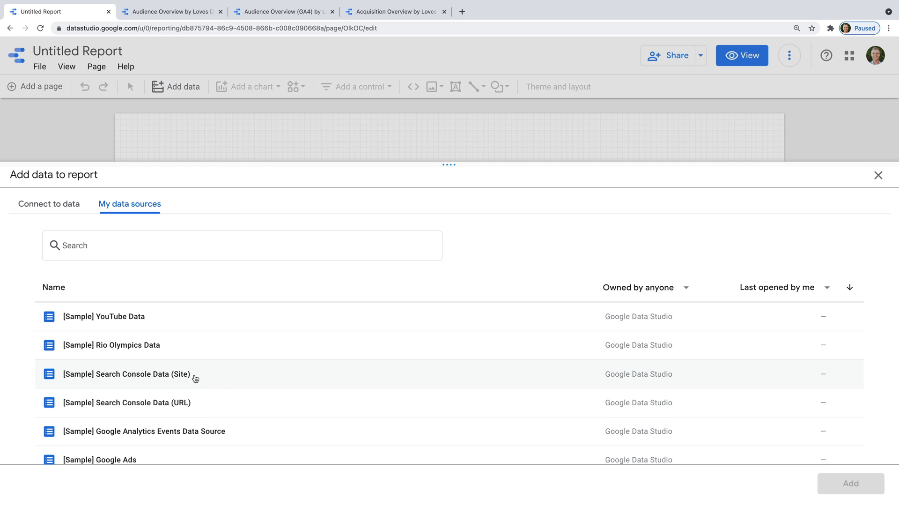
scroll(227, 390, down, 1)
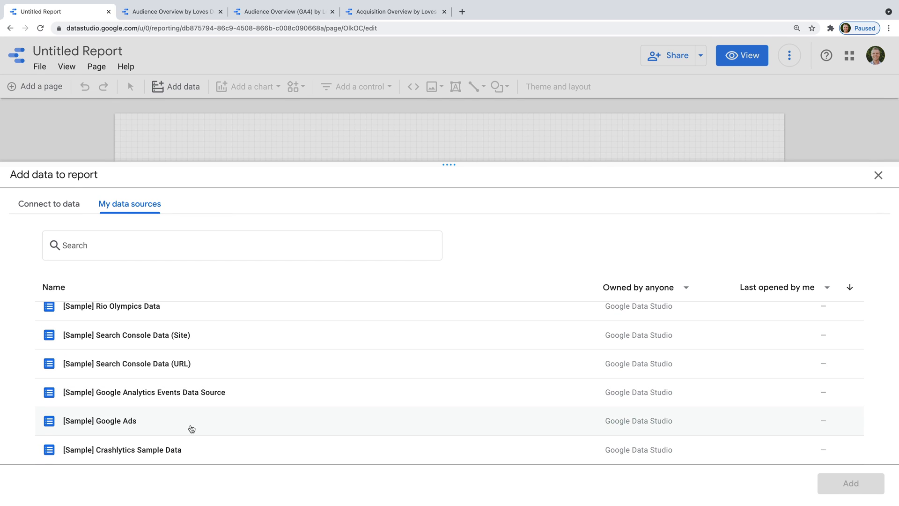
scroll(190, 376, up, 1)
scroll(189, 376, up, 3)
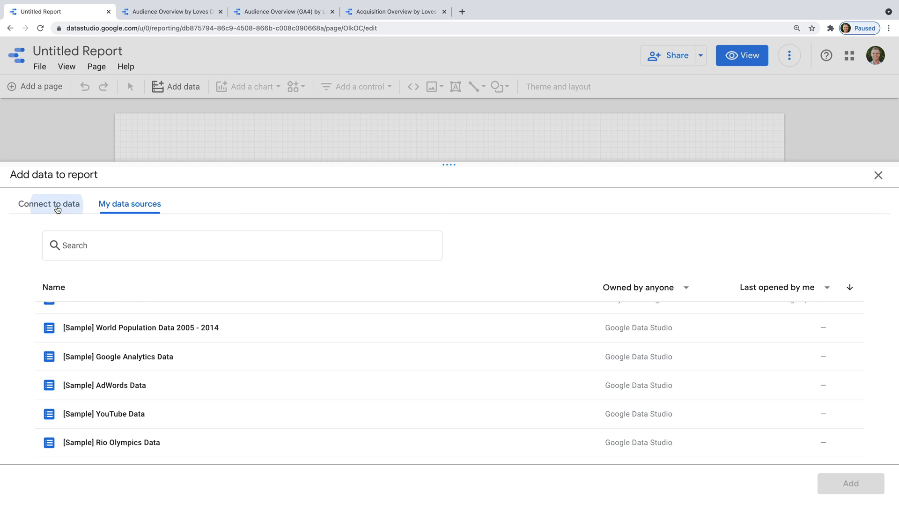
- Add Google Analytics data to the report from the Demo Account, property UA - Google Merchandise Store, view 1 Master View
click(58, 208)
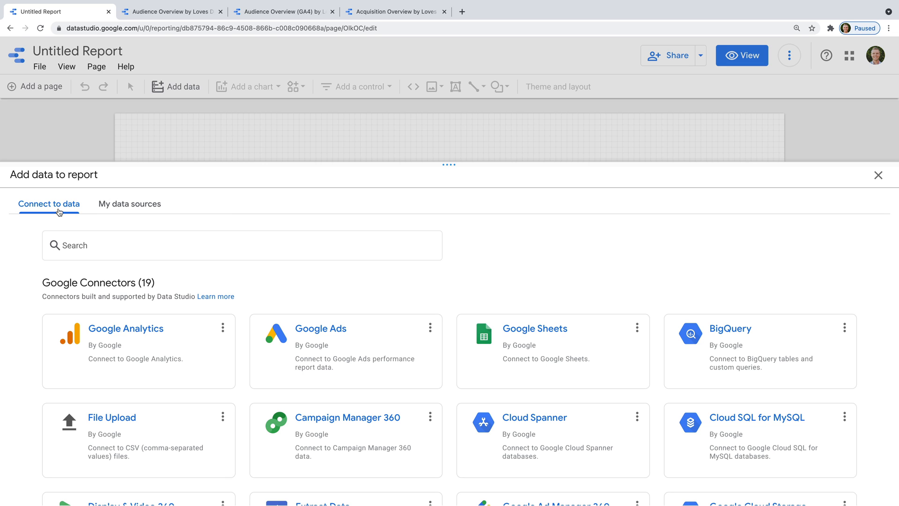
click(176, 346)
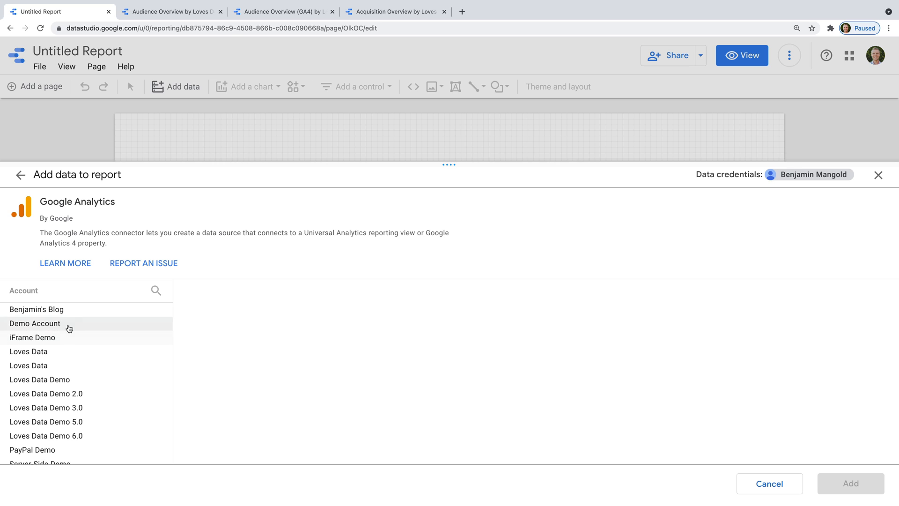
click(66, 327)
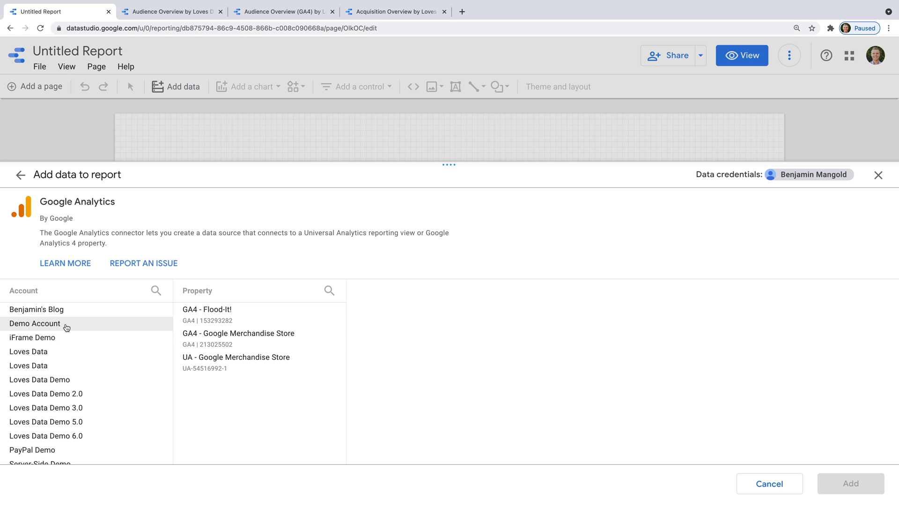
click(261, 347)
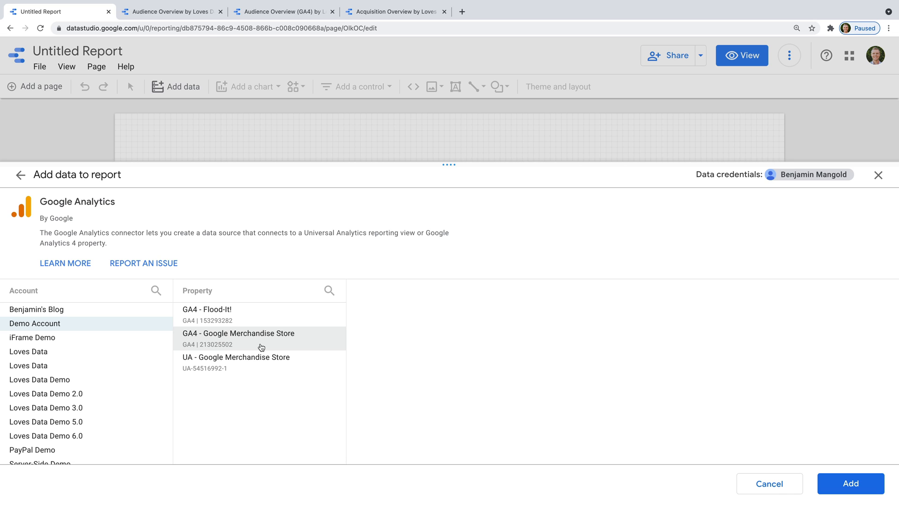
click(258, 321)
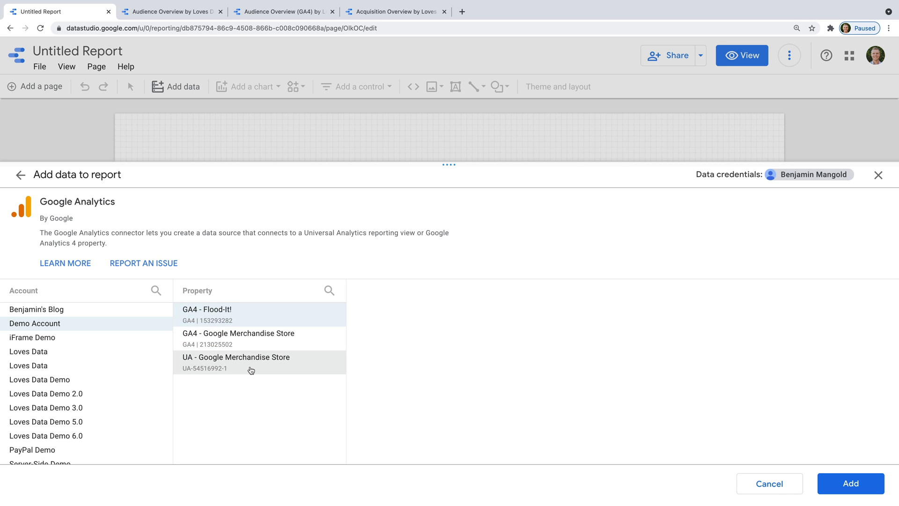
click(252, 370)
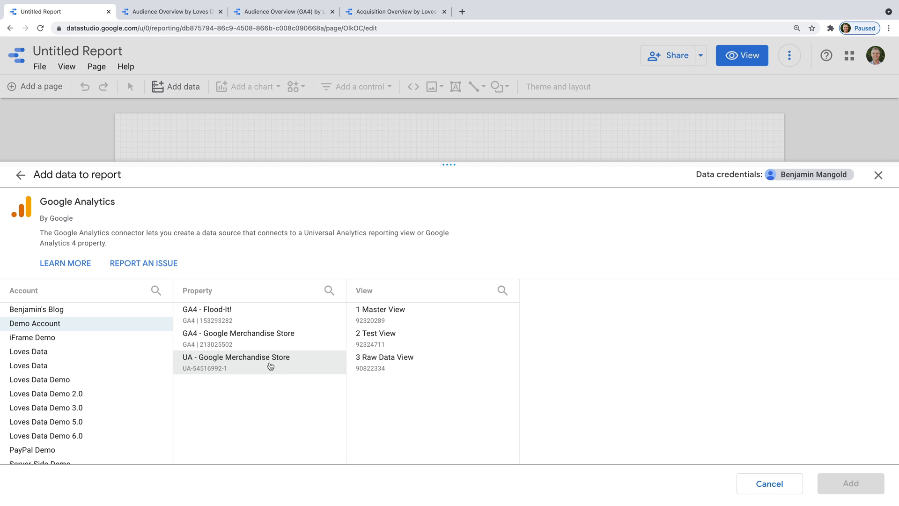
click(426, 320)
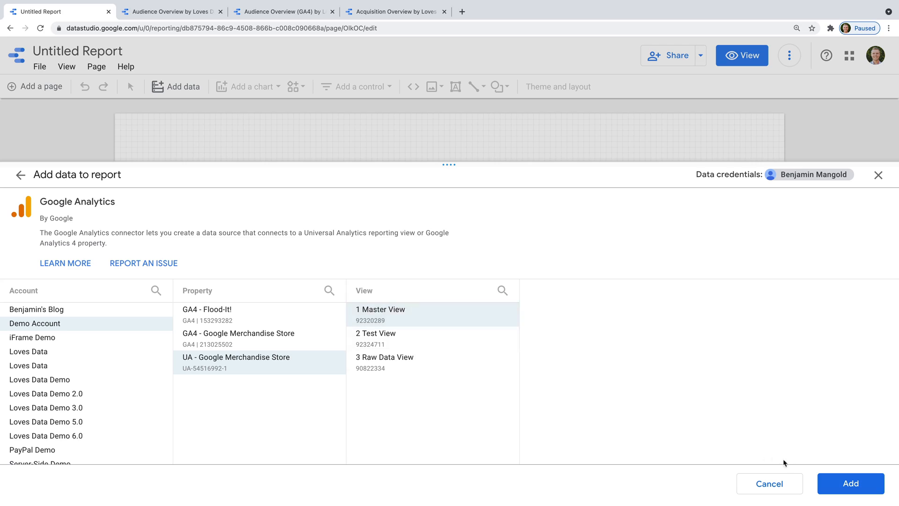
click(832, 483)
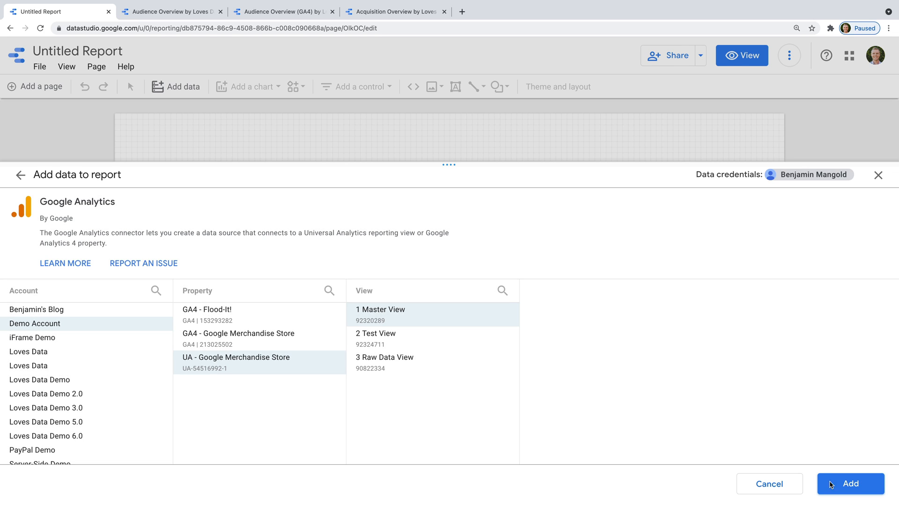
- Confirm adding the 1 Master View data source to the report and look over the starter page
click(832, 483)
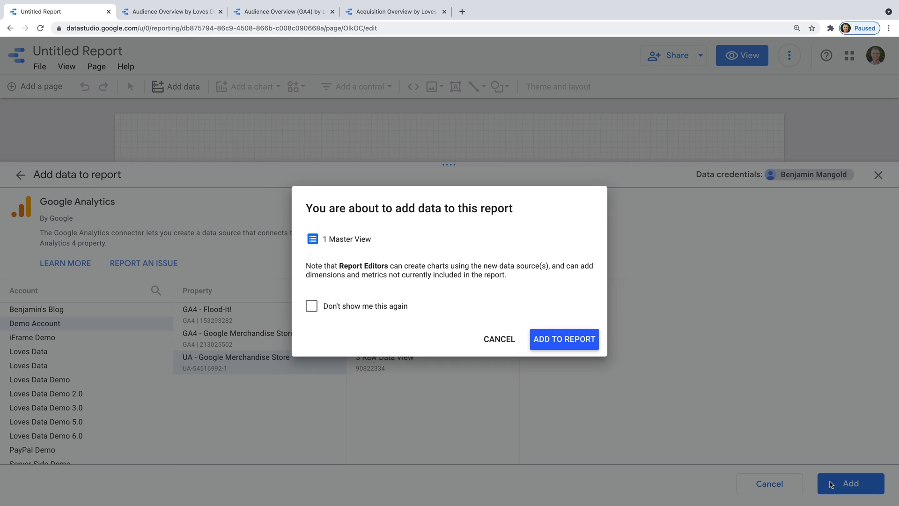
click(560, 339)
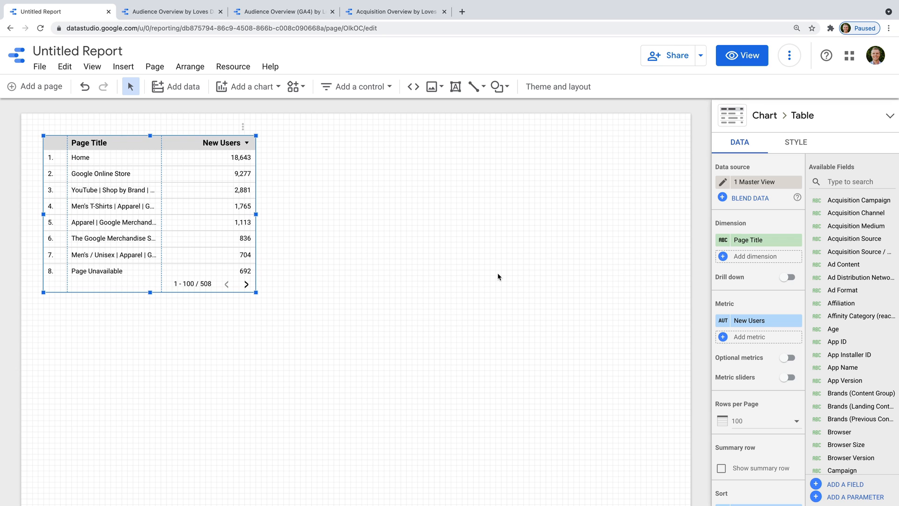
scroll(497, 276, down, 5)
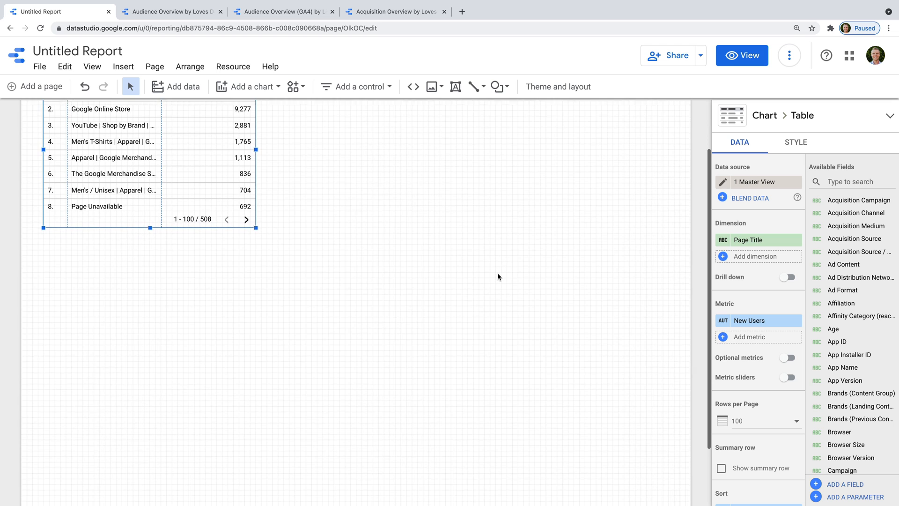
scroll(497, 277, up, 5)
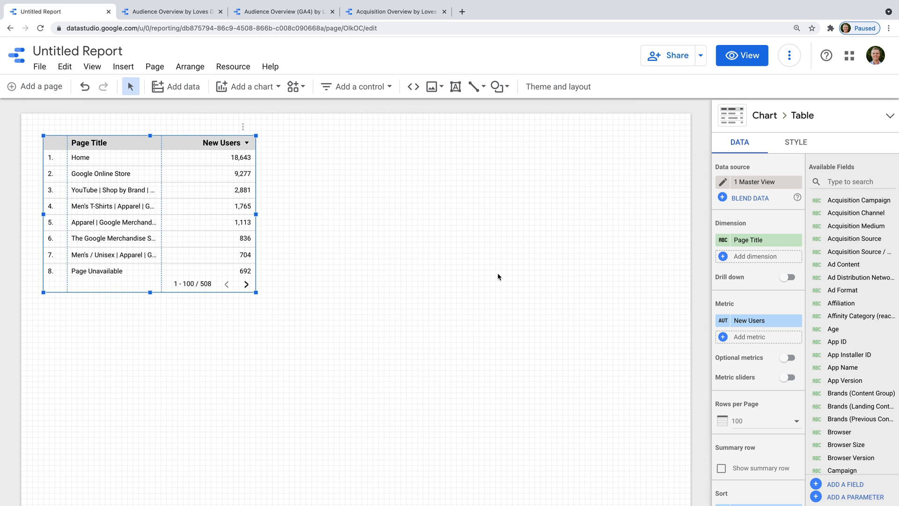
- Change the report layout's canvas size to US letter (4:3) - Portrait
click(497, 276)
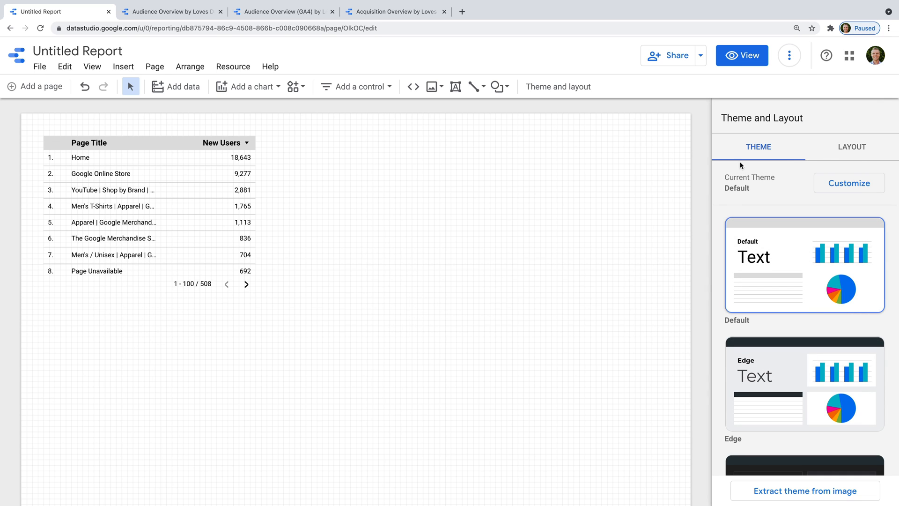
click(226, 210)
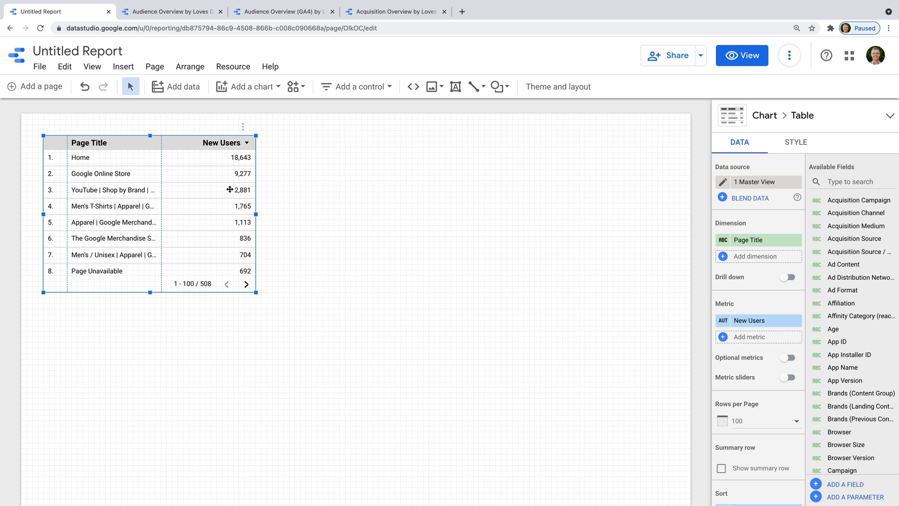
click(302, 185)
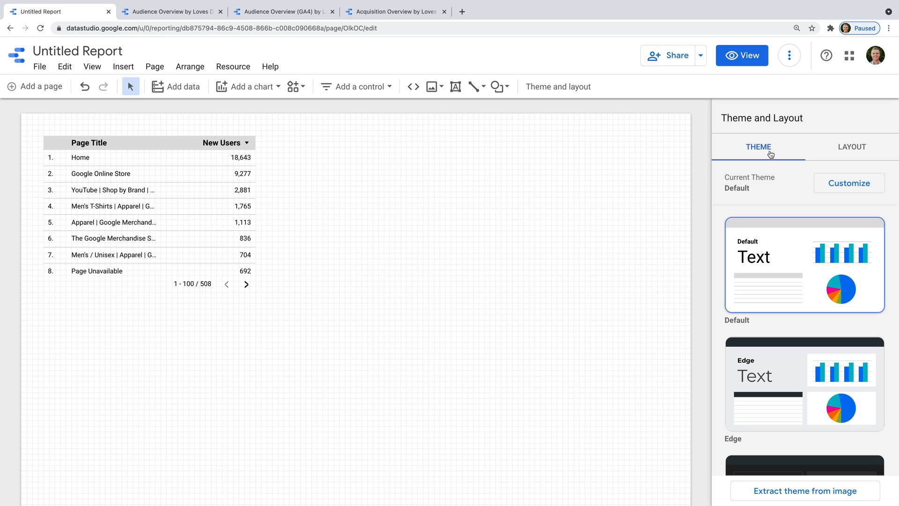
click(857, 154)
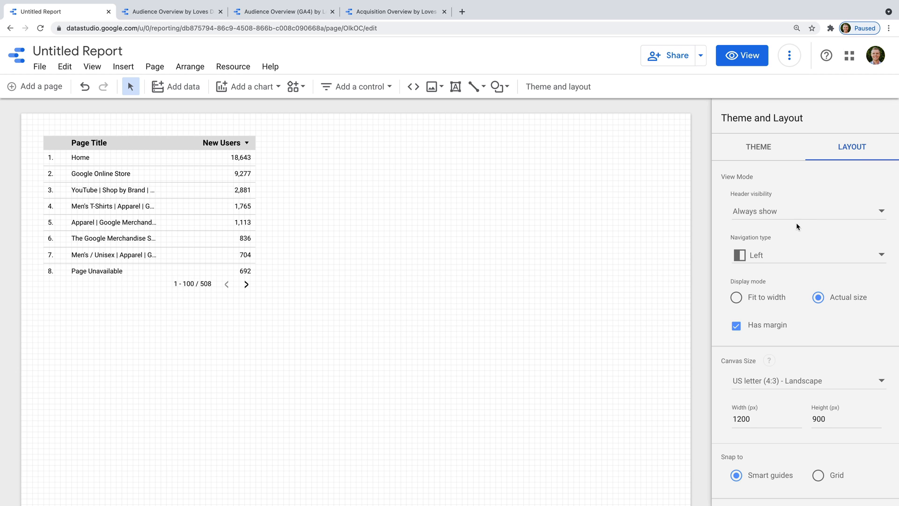
scroll(796, 222, down, 1)
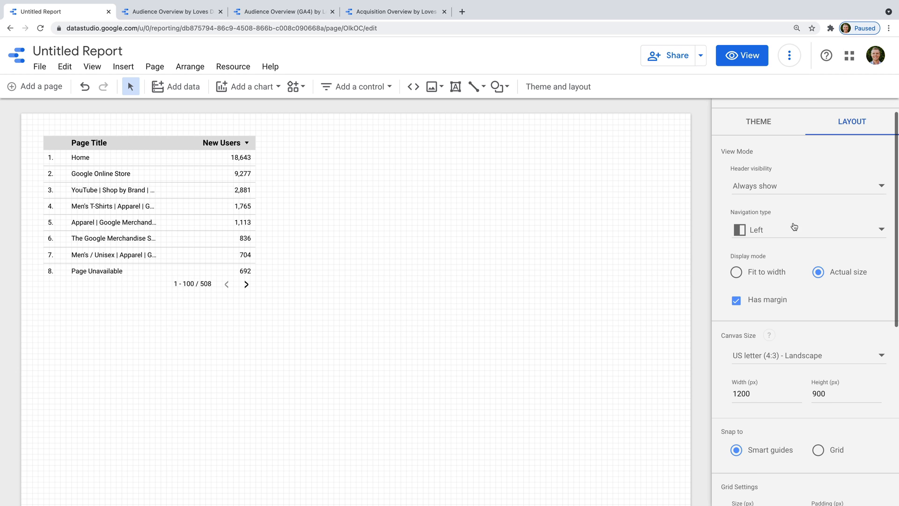
click(836, 361)
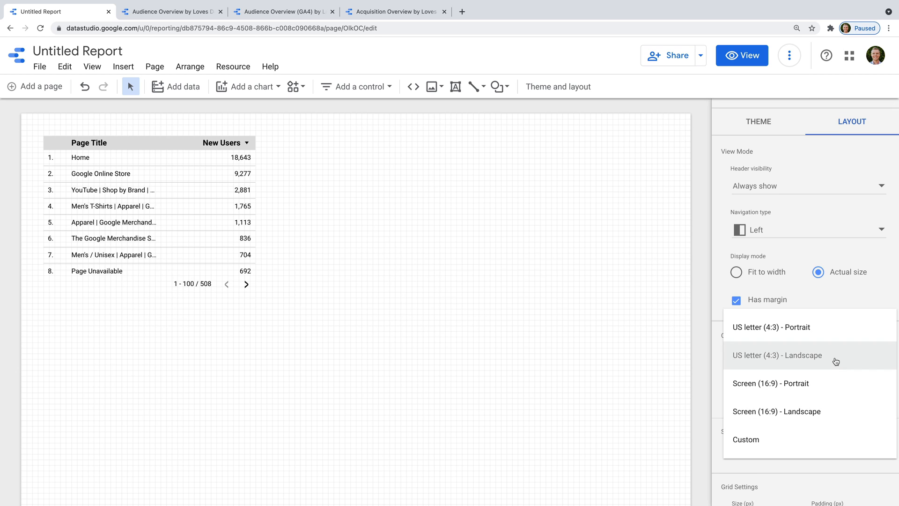
click(826, 328)
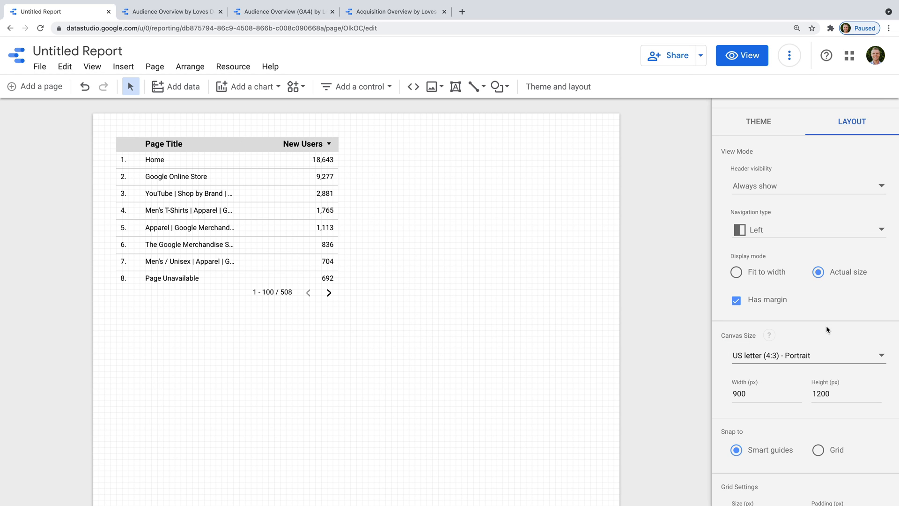
click(827, 362)
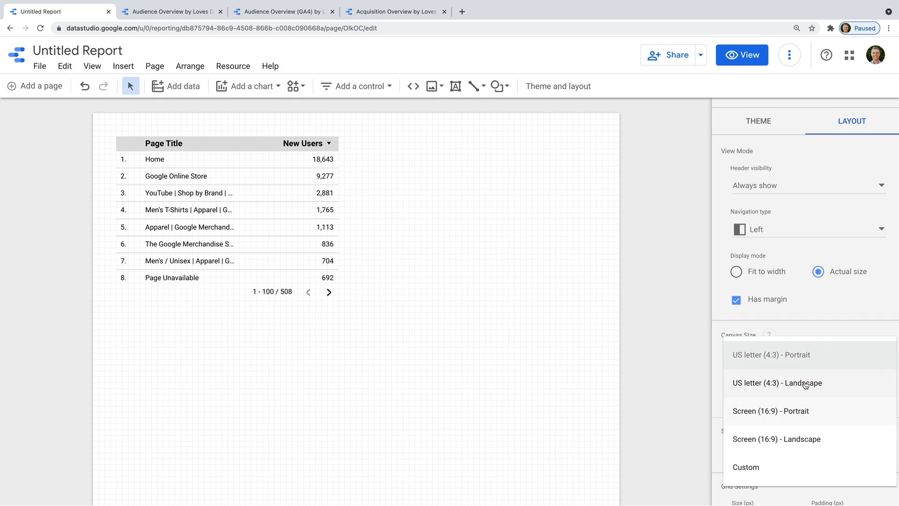
click(670, 333)
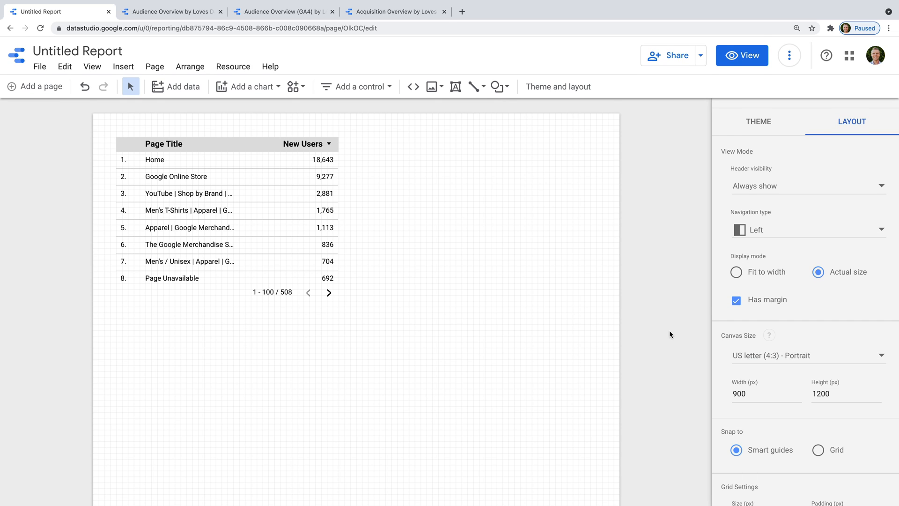
- Delete the default table of page titles and new users from the report page
click(249, 234)
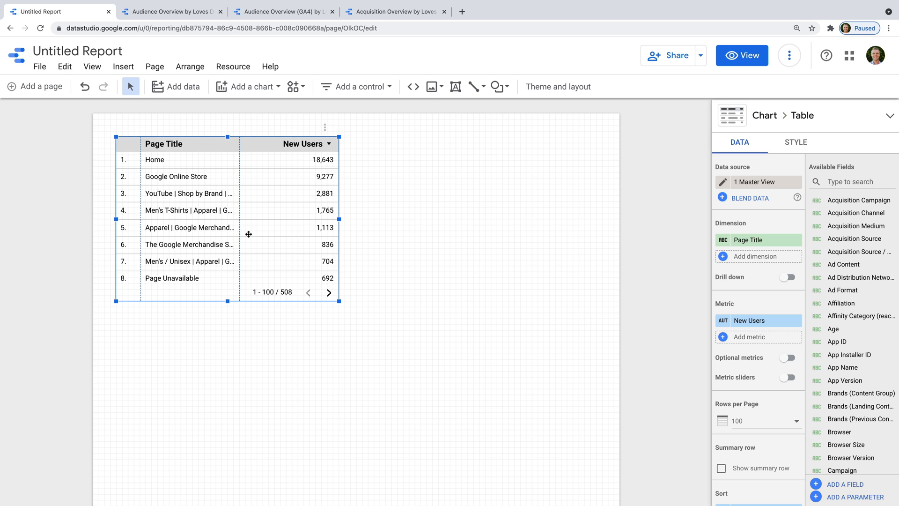
right_click(248, 234)
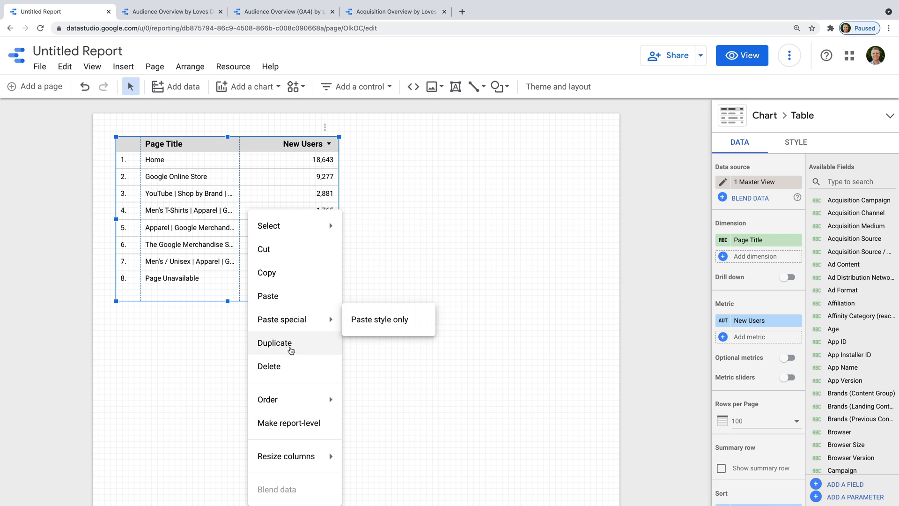
click(306, 369)
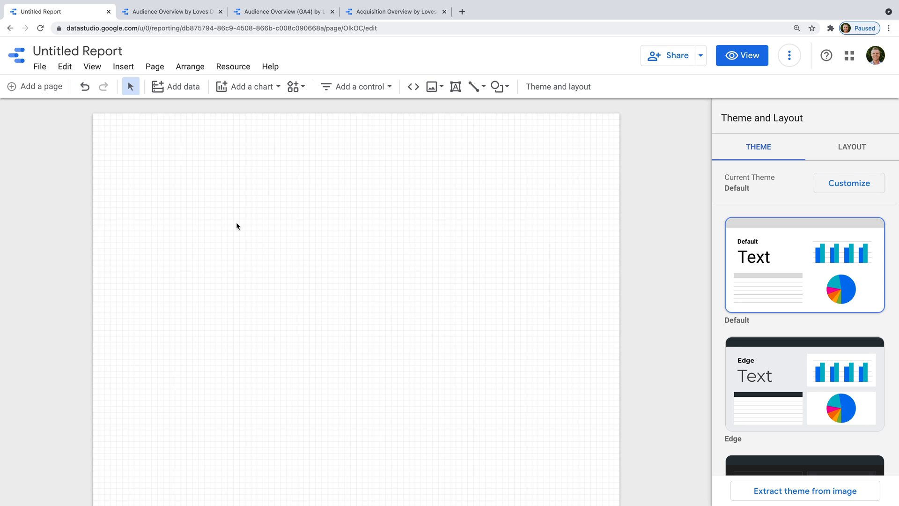
- Insert a scorecard near the page's upper-left corner, shift it slightly up and left, and make it wider and shorter
click(254, 87)
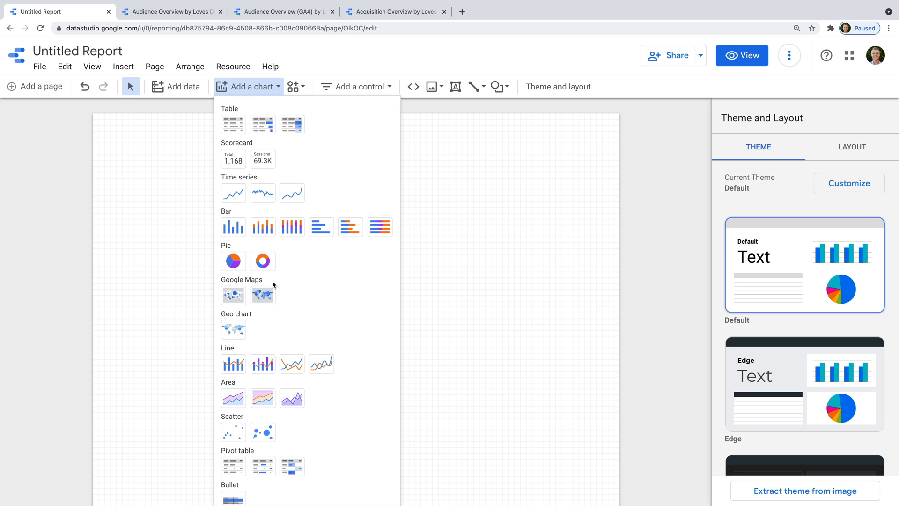
scroll(272, 280, down, 1)
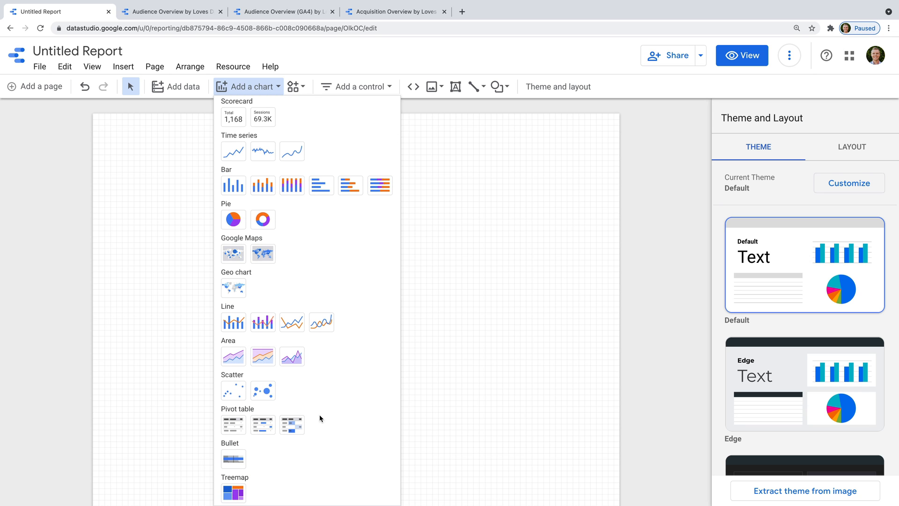
scroll(290, 276, up, 1)
scroll(291, 275, up, 1)
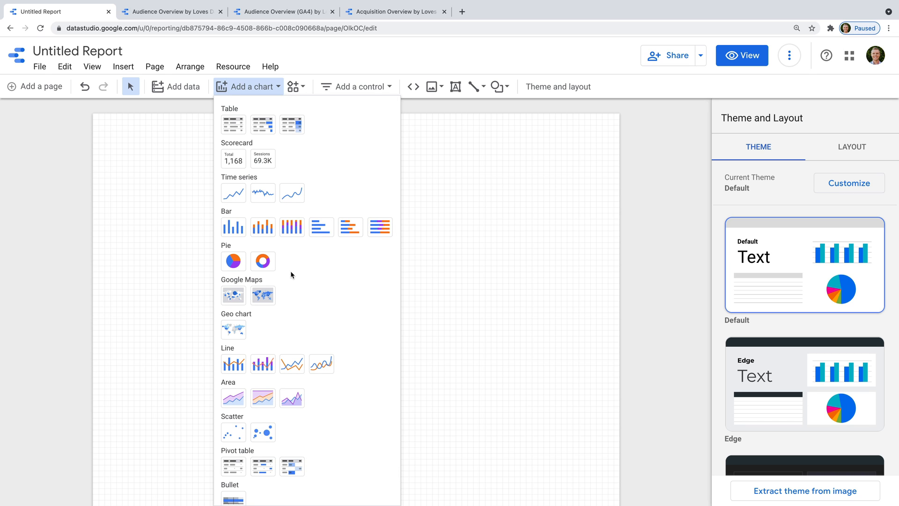
click(129, 69)
click(129, 69)
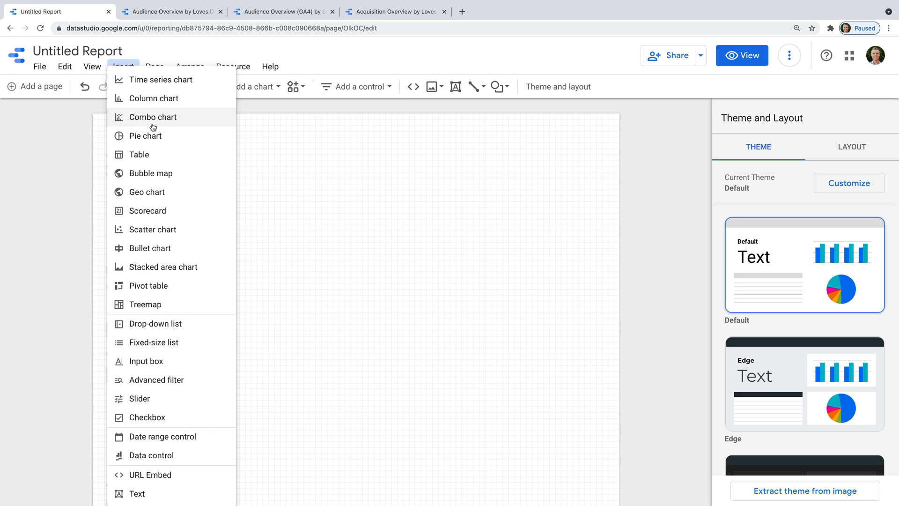
click(174, 211)
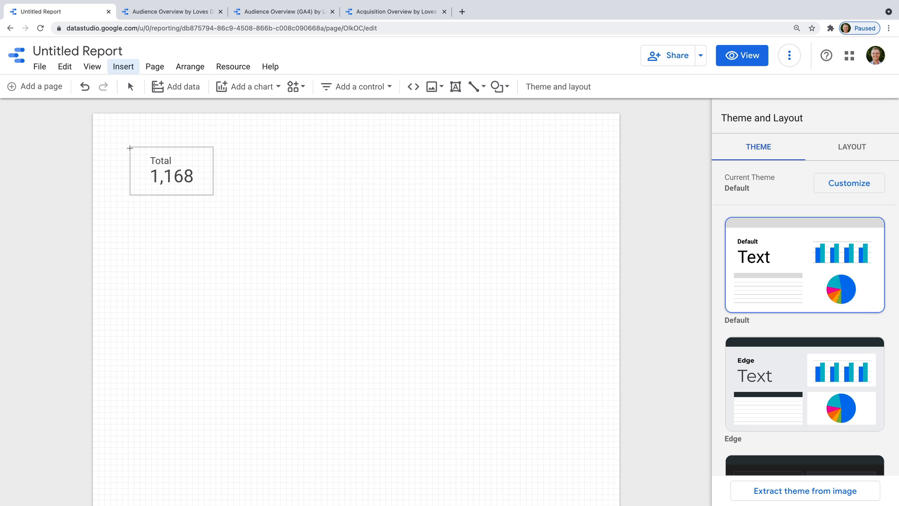
click(129, 148)
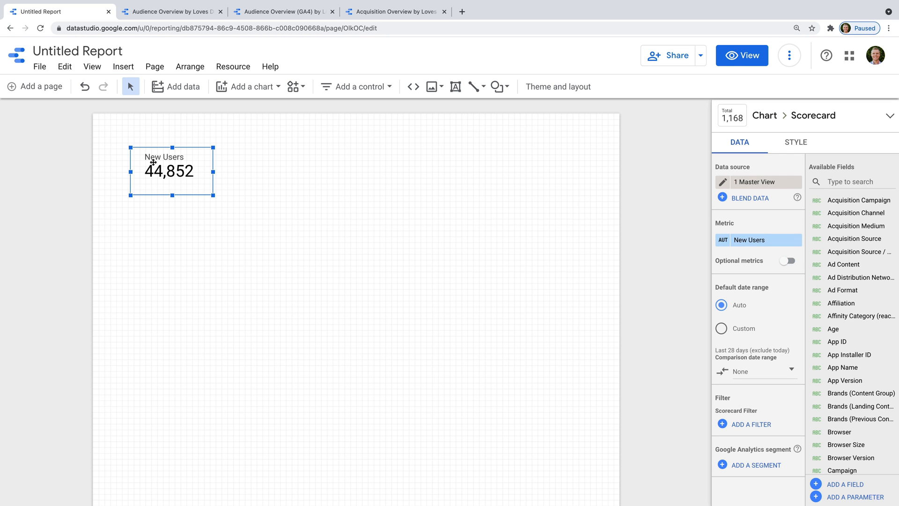
drag(159, 167, 149, 164)
drag(204, 190, 227, 180)
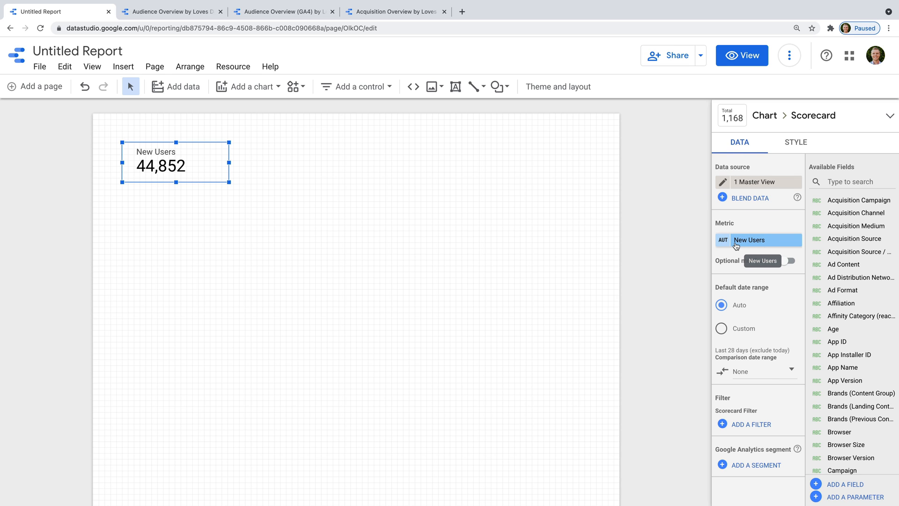
- Set the scorecard's metric to Users
click(762, 240)
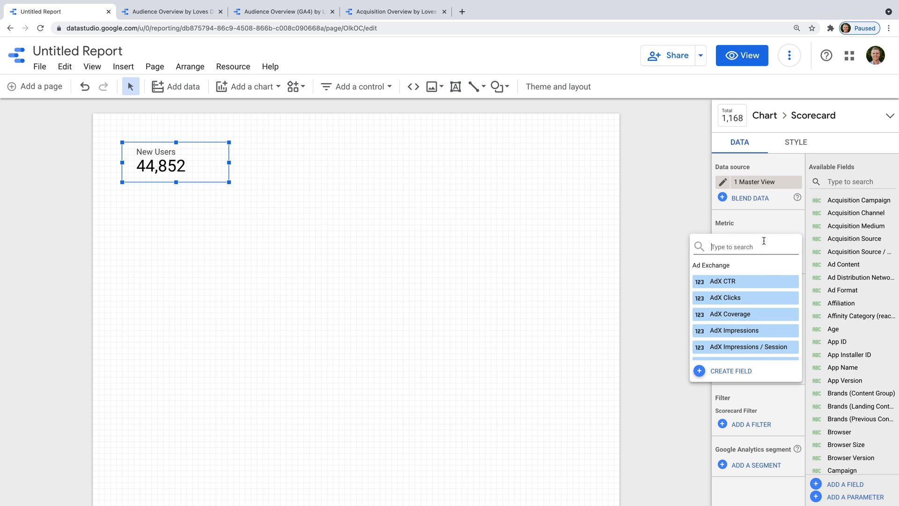
text(users)
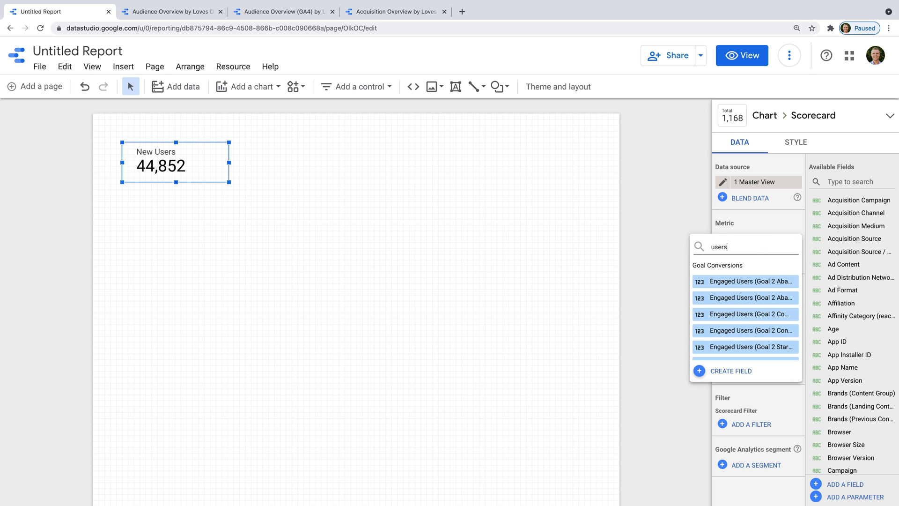
scroll(790, 314, down, 3)
scroll(787, 315, down, 2)
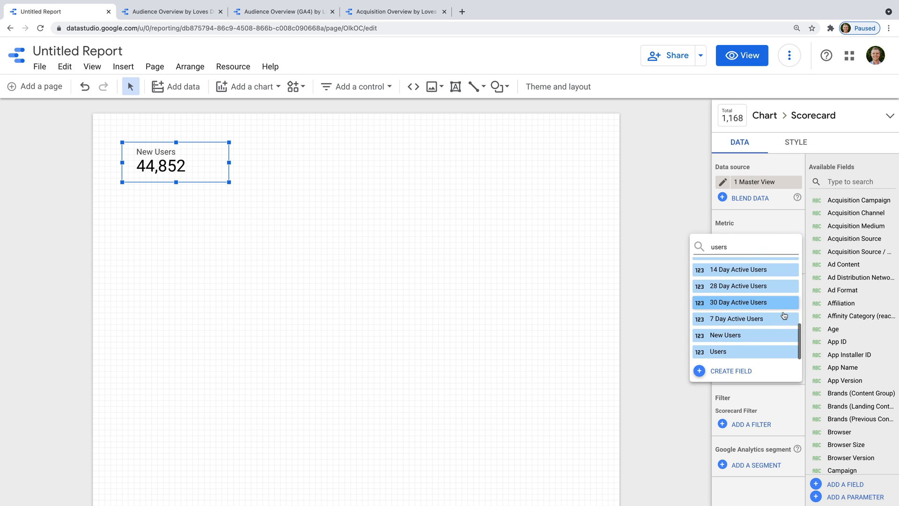
click(727, 350)
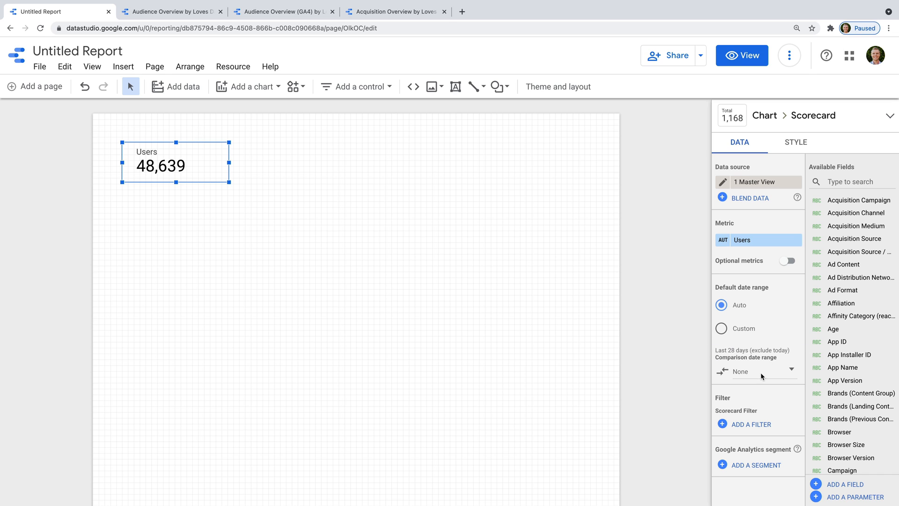
- Set the scorecard's comparison date range to Previous period
click(790, 373)
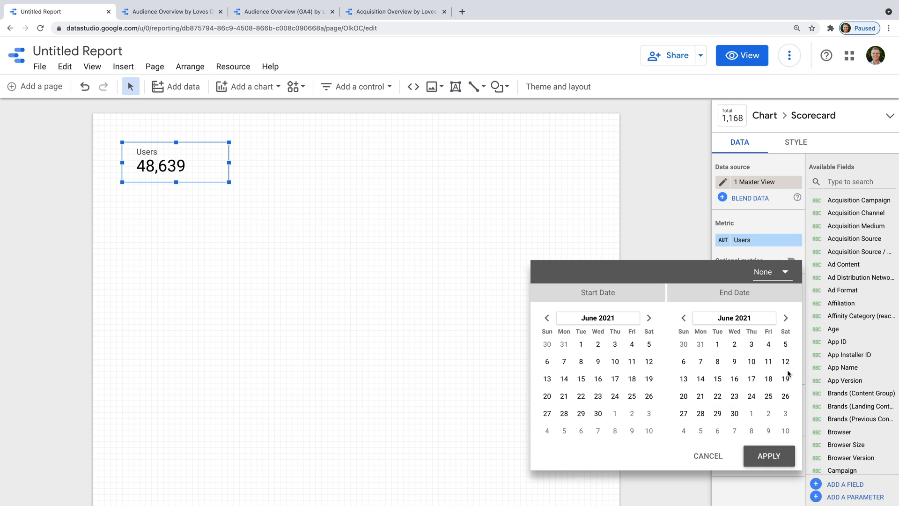
click(775, 274)
click(786, 244)
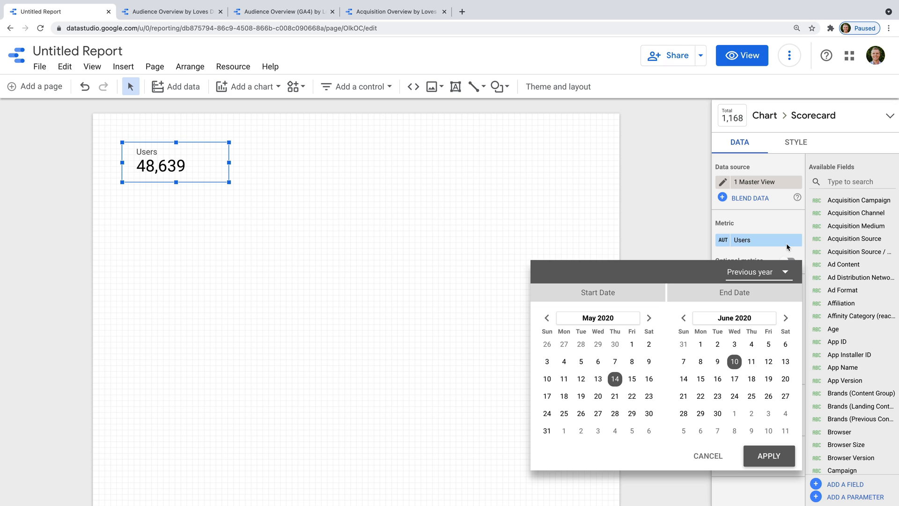
click(773, 275)
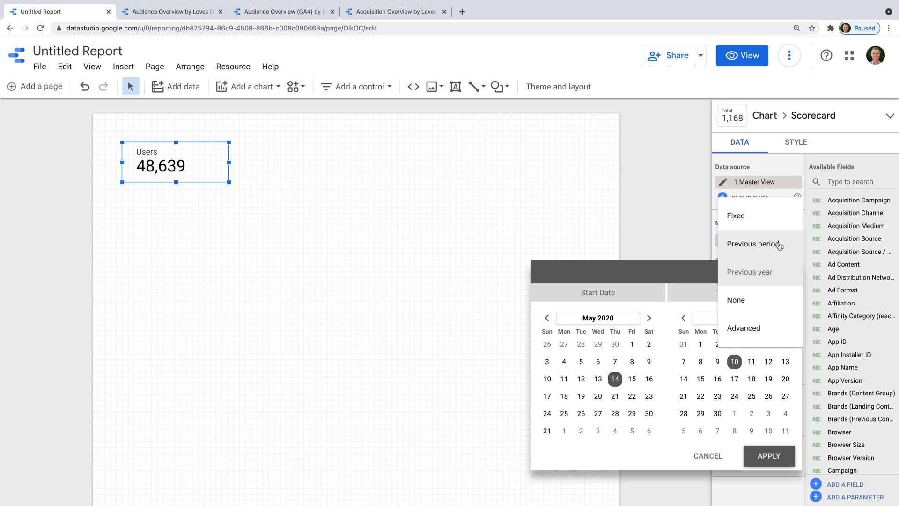
click(790, 247)
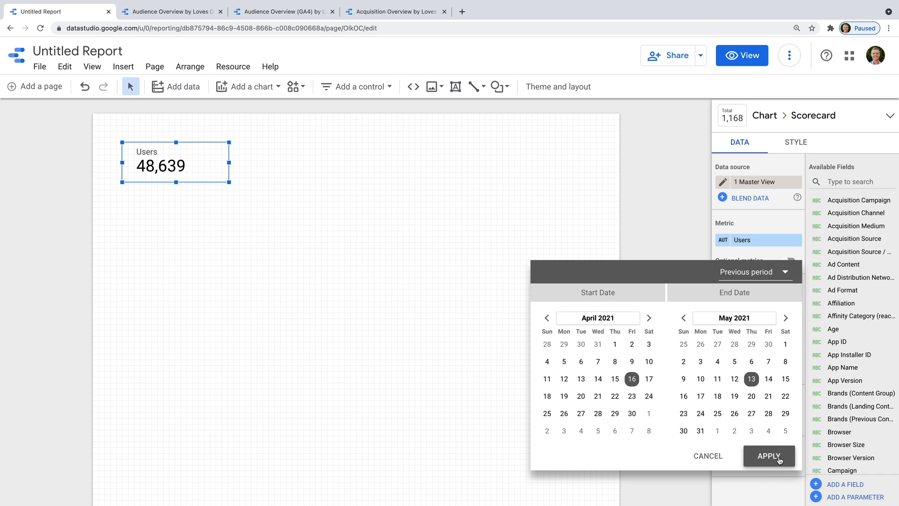
click(779, 460)
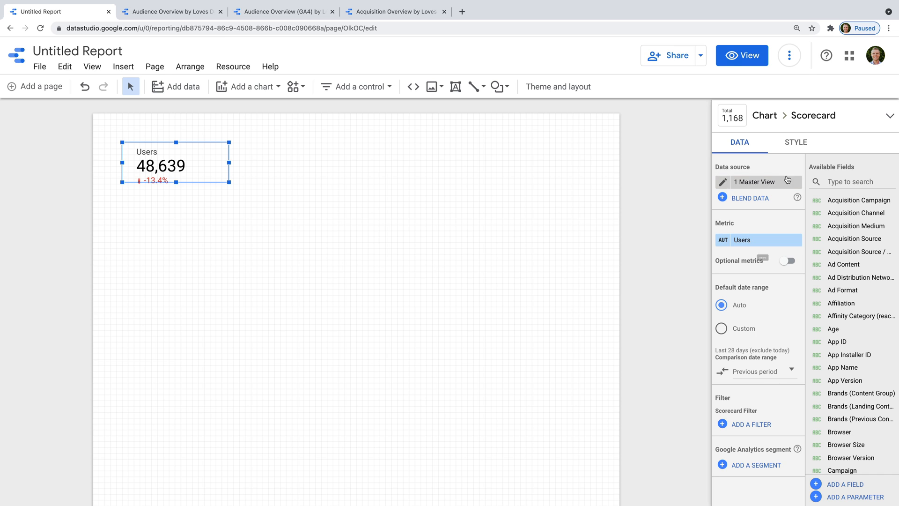
- Turn off Hide Comparison Label in the scorecard's comparison metric style
click(796, 145)
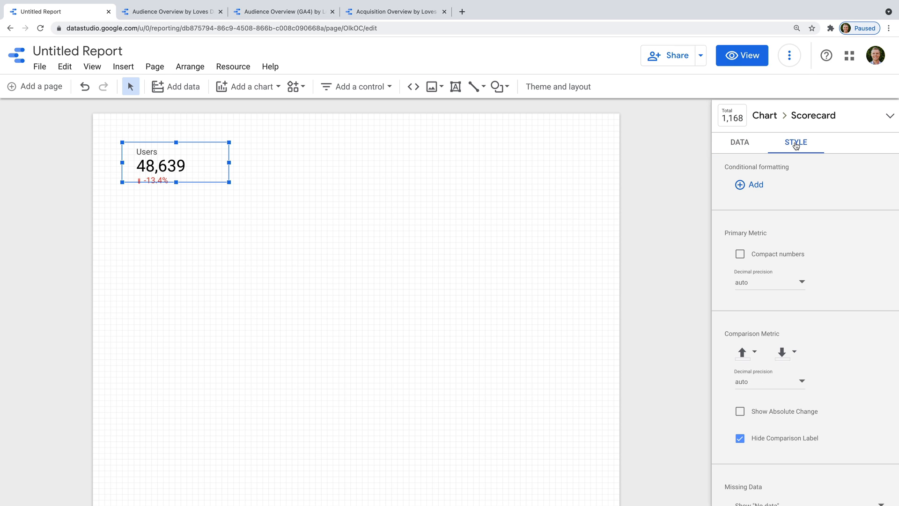
scroll(814, 287, down, 1)
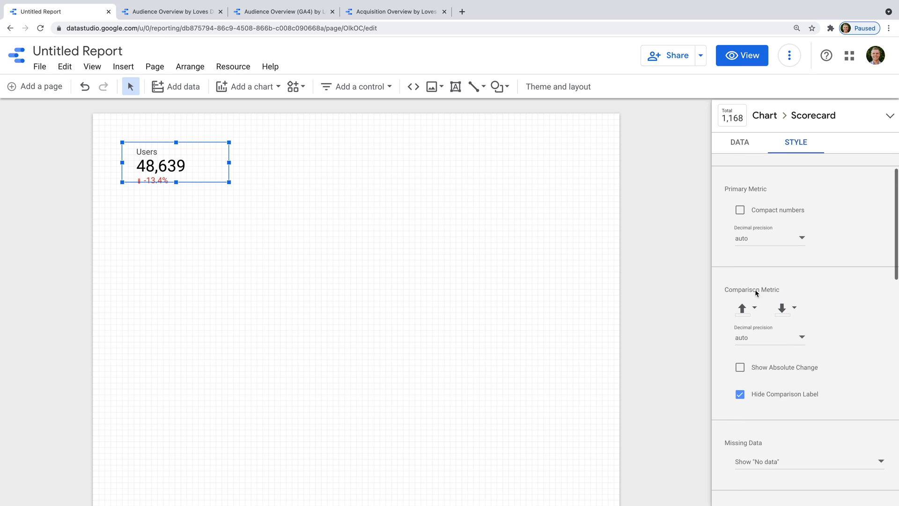
click(775, 397)
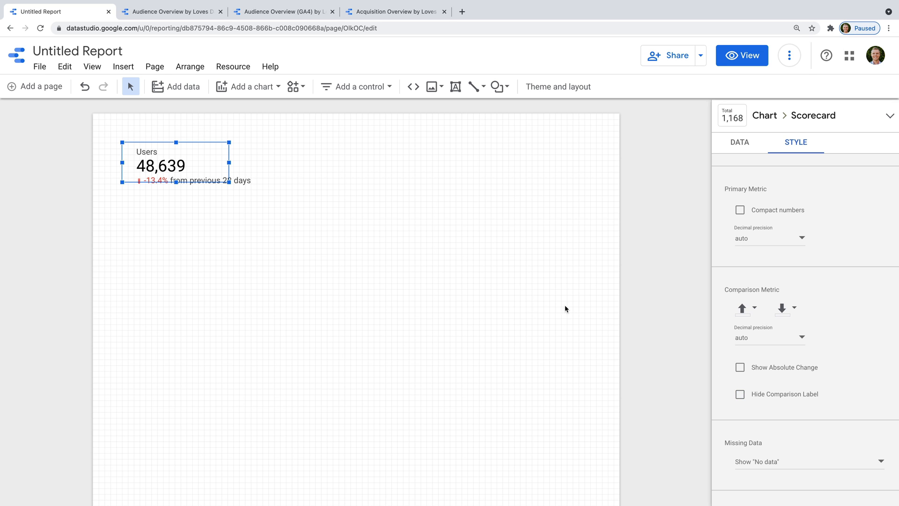
- Move the Users scorecard slightly farther down the page
click(315, 212)
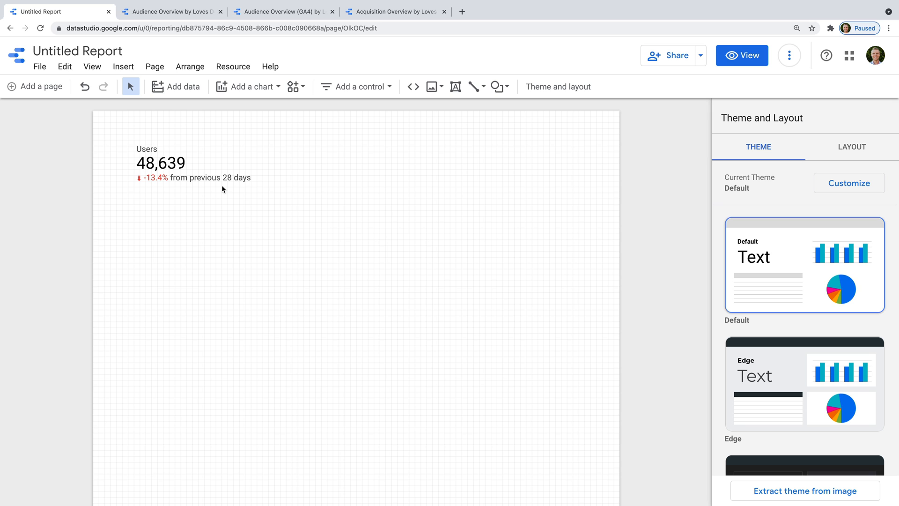
drag(158, 162, 154, 186)
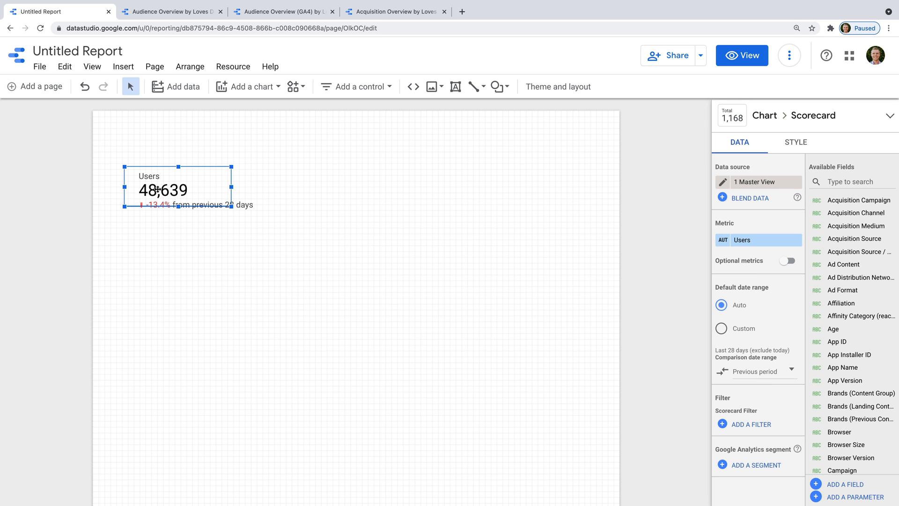
click(243, 179)
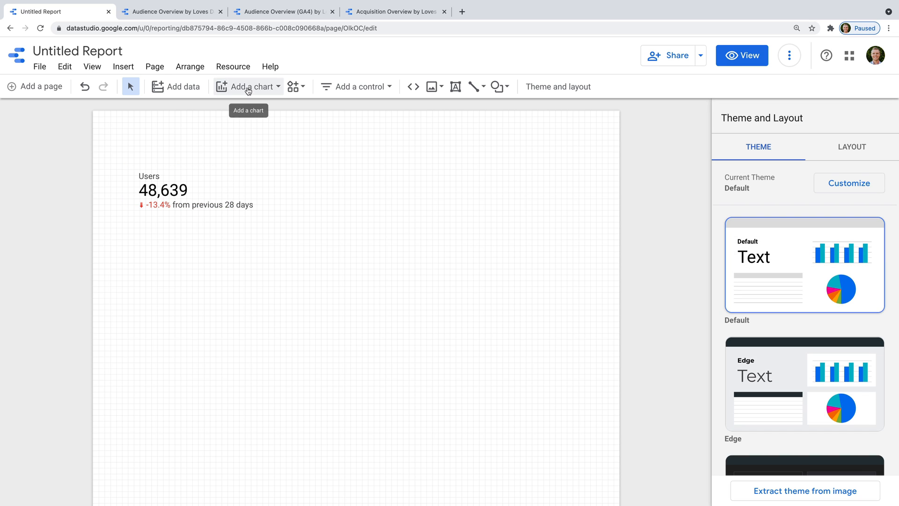
- Insert a sparkline time series chart beside the Users scorecard and shrink it to about the scorecard's height
click(246, 86)
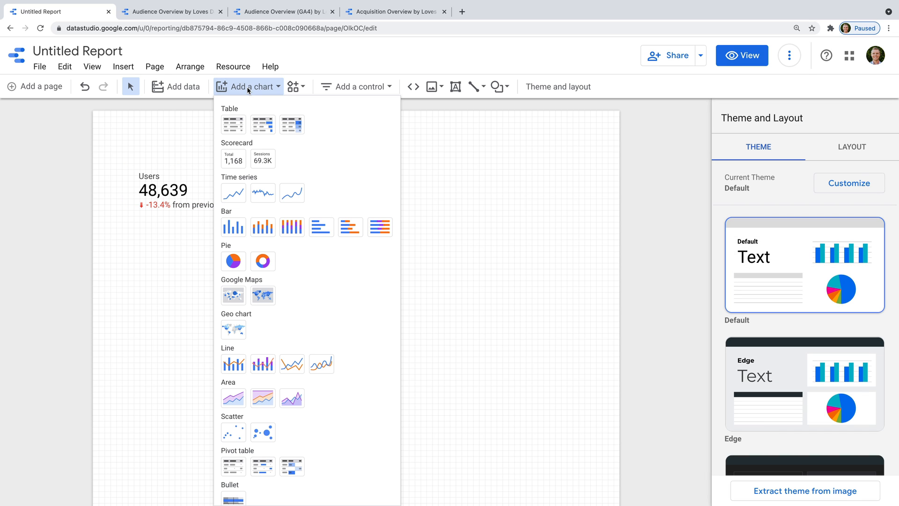
click(260, 192)
click(217, 173)
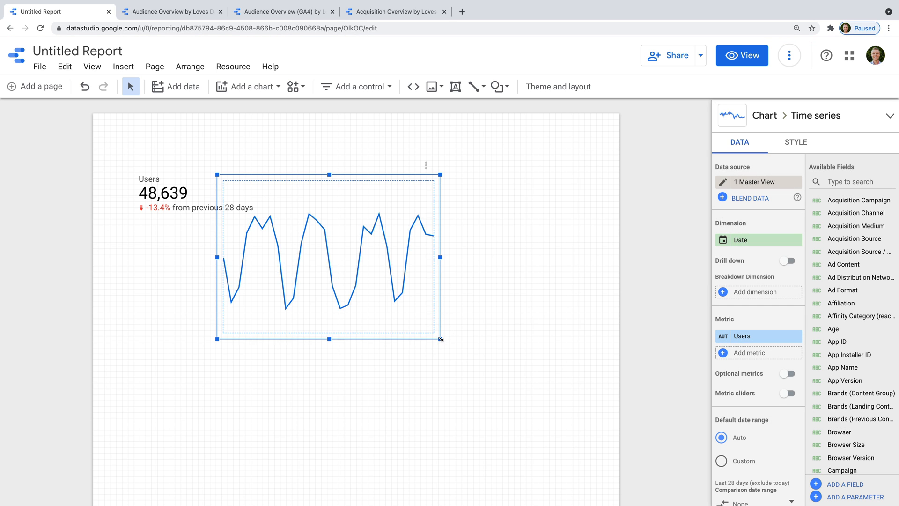
drag(414, 302, 322, 173)
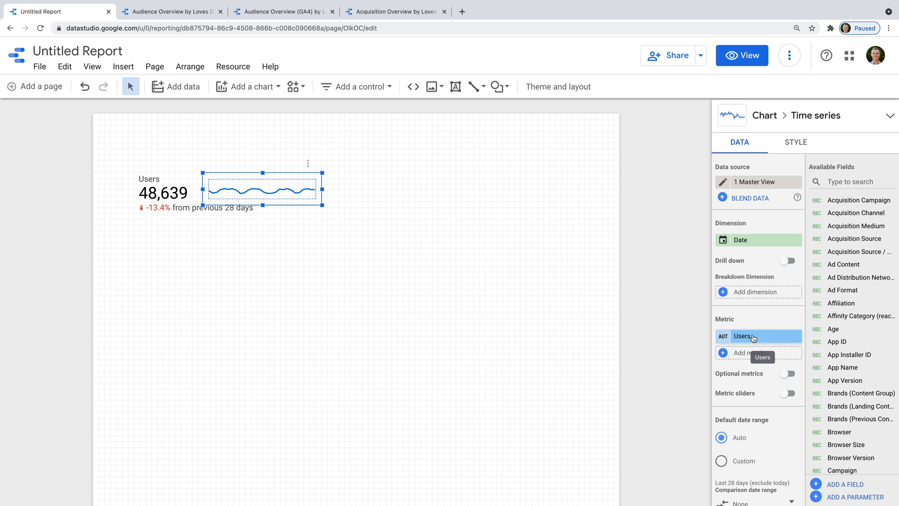
- Turn on Smooth for the sparkline's line style
click(796, 141)
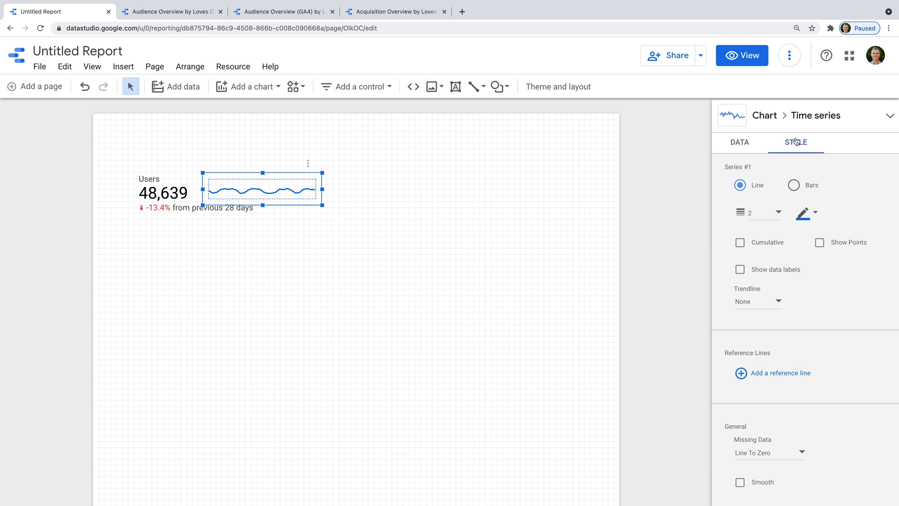
scroll(788, 267, down, 2)
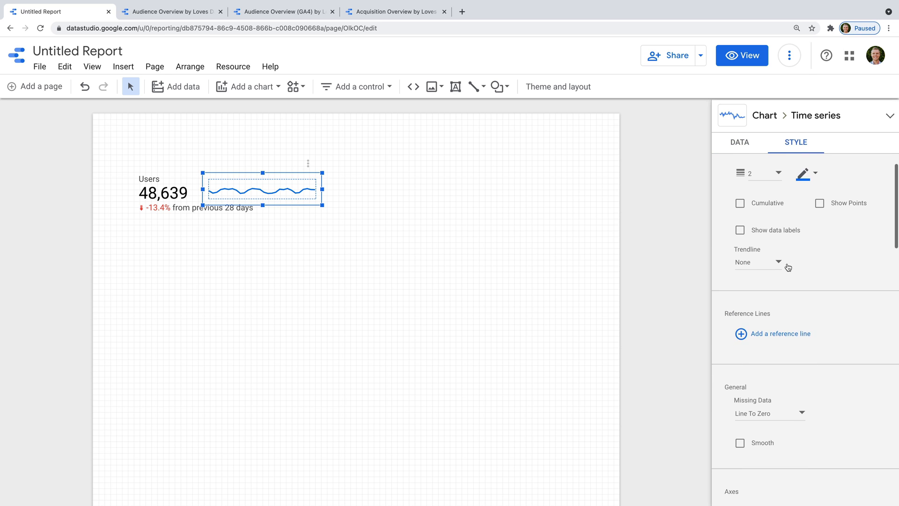
scroll(788, 267, down, 1)
click(740, 348)
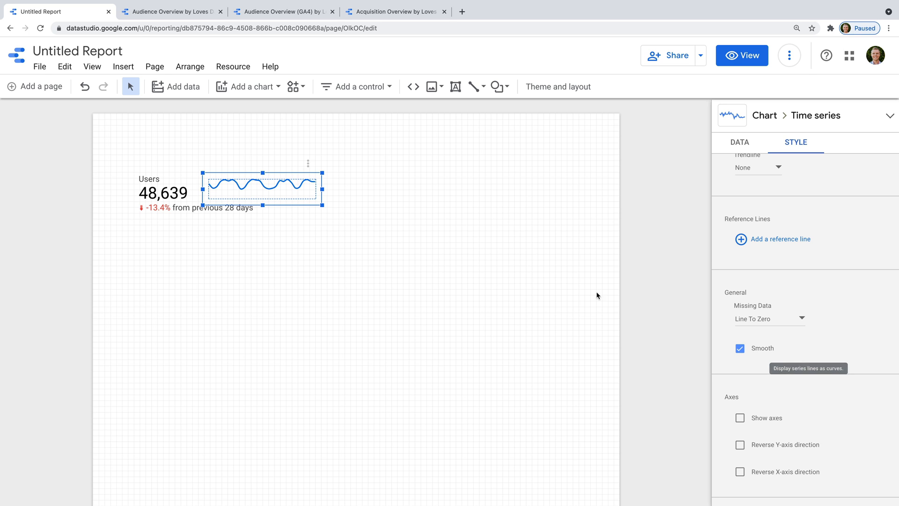
click(450, 245)
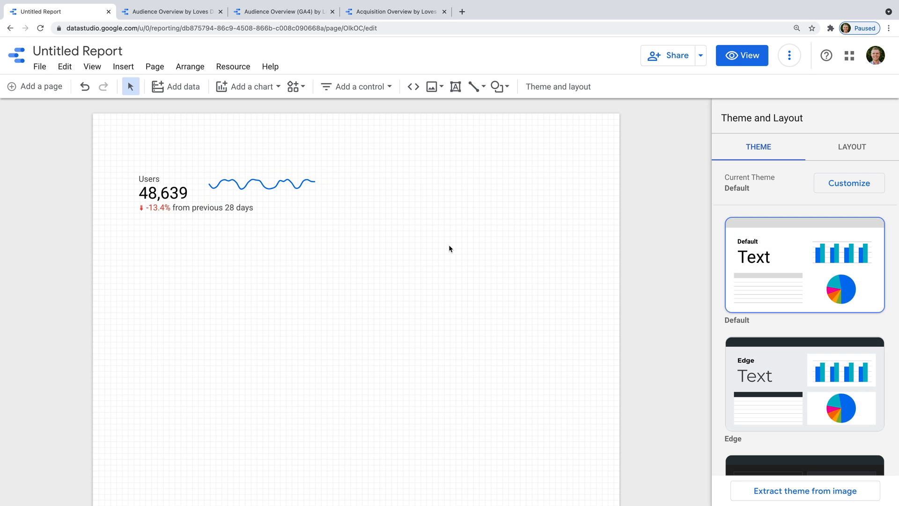
- Draw a wide rectangle covering the Users scorecard and its sparkline
click(501, 89)
click(506, 113)
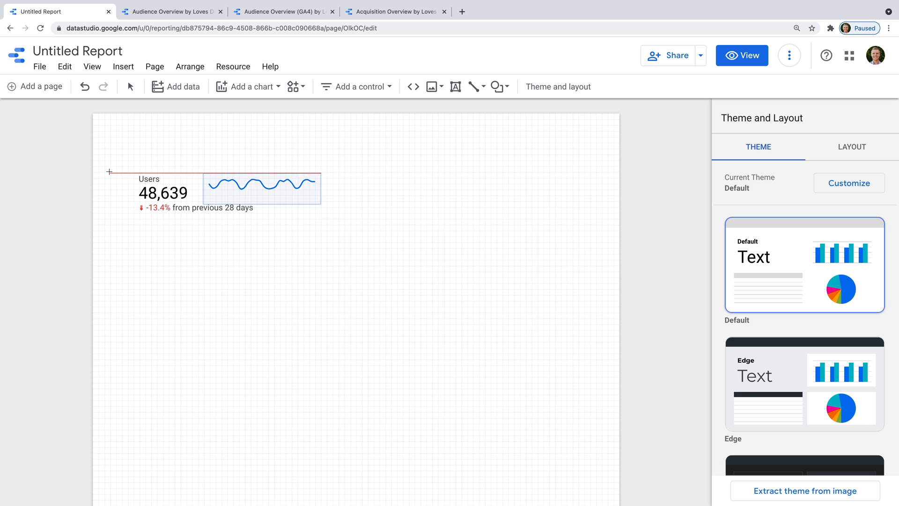
drag(106, 173, 342, 221)
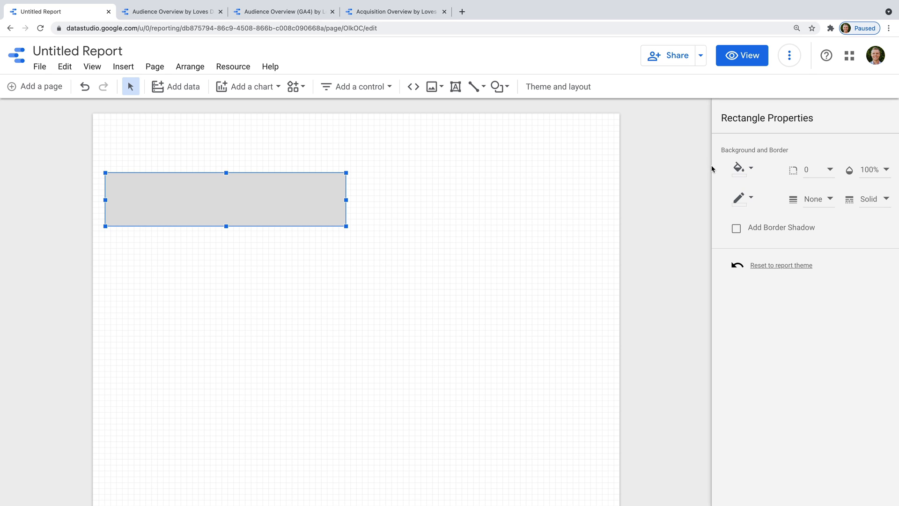
- Give the rectangle a white background, a border radius of 3 and a border shadow
click(739, 168)
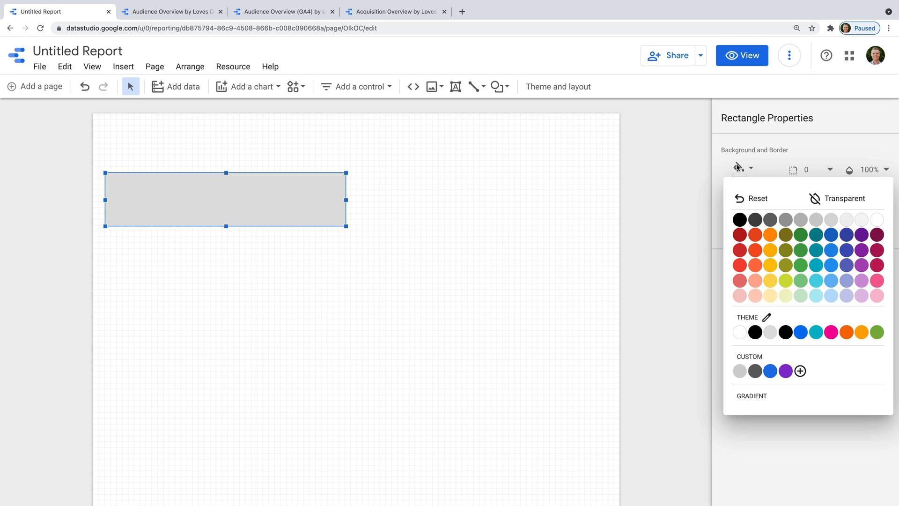
click(881, 220)
click(827, 169)
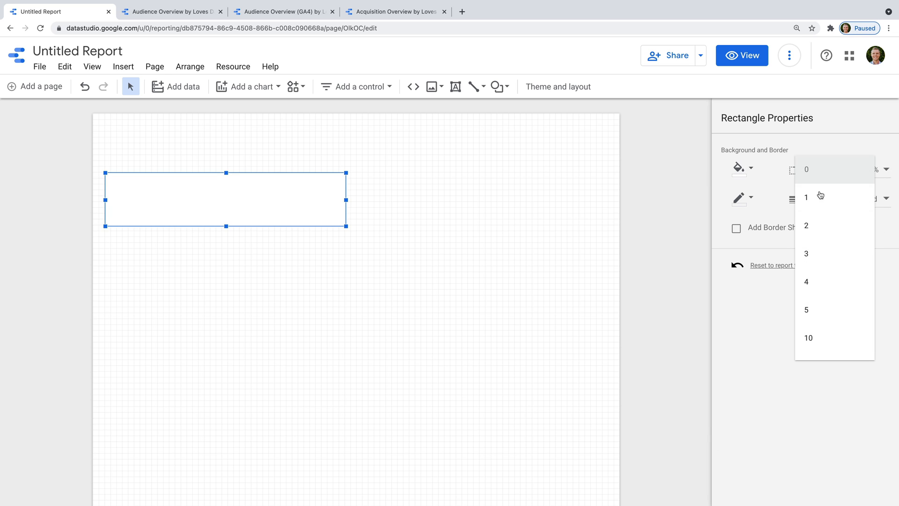
click(825, 257)
click(750, 231)
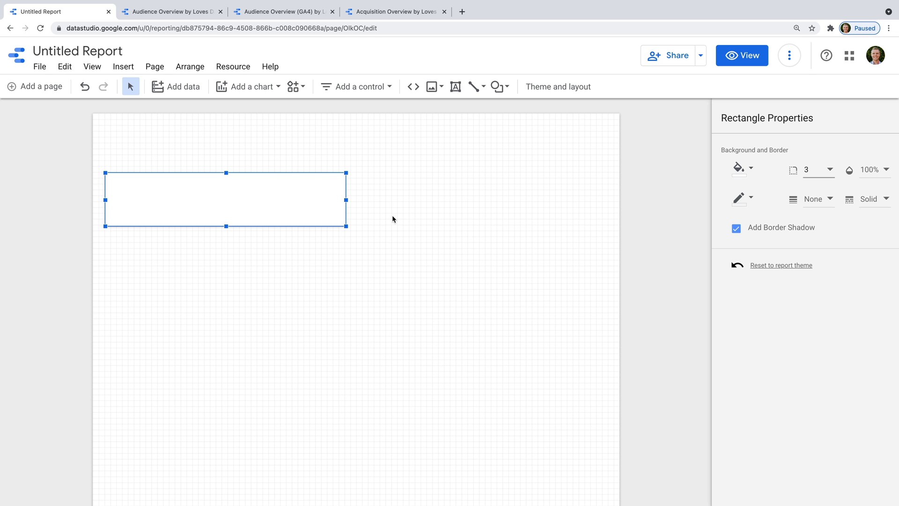
- Send the rectangle to the back, behind the scorecard and sparkline
right_click(287, 201)
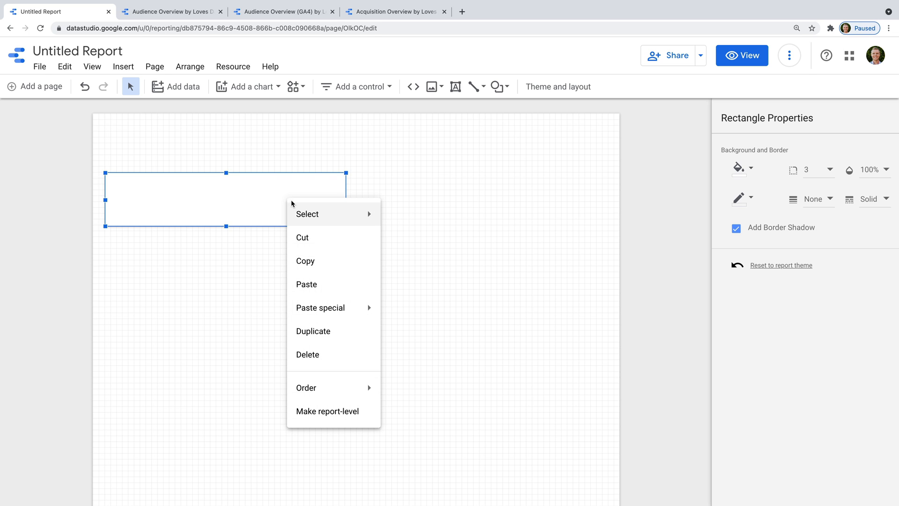
mouse_move(361, 389)
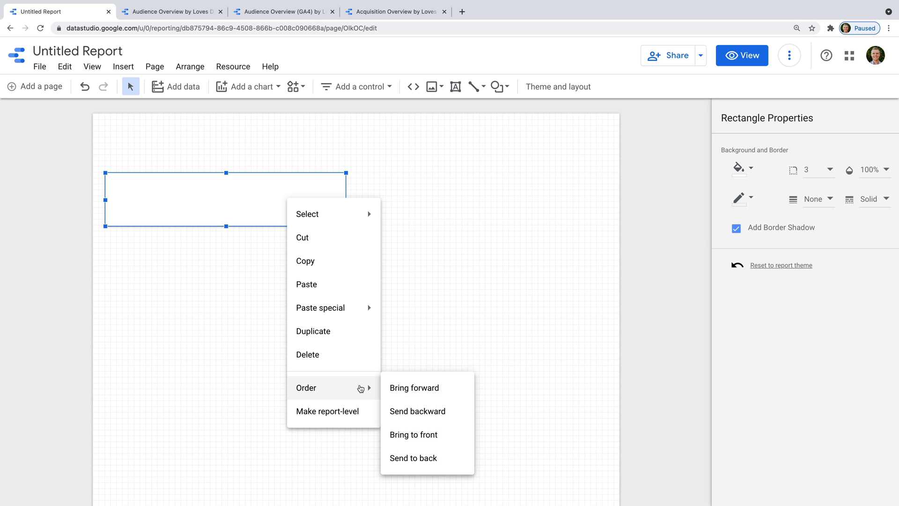
click(187, 67)
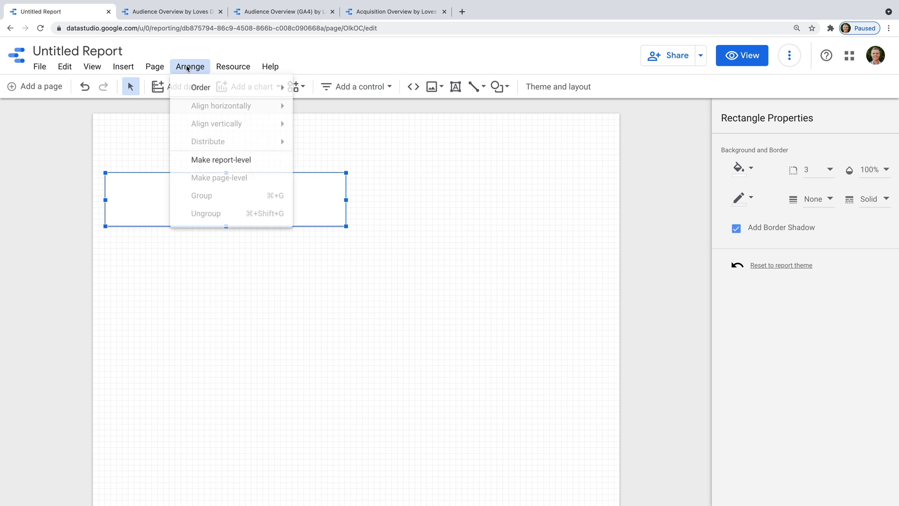
mouse_move(211, 87)
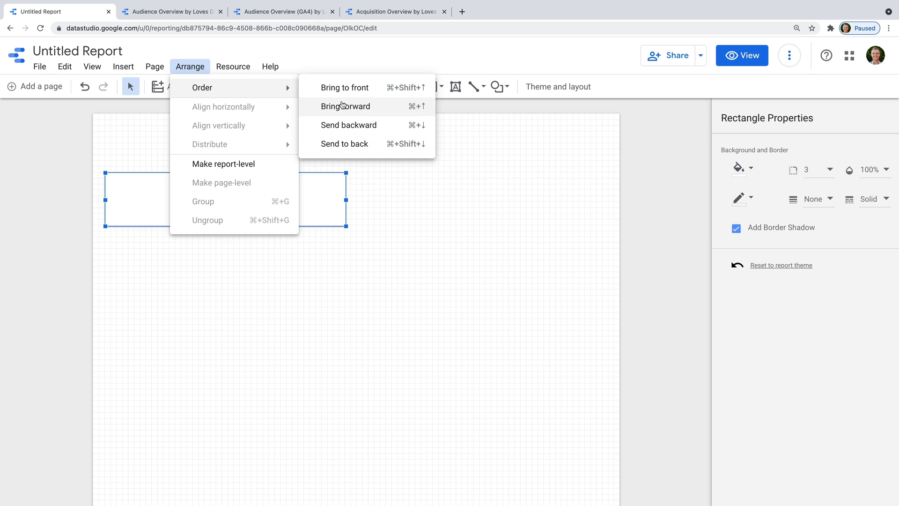
click(365, 145)
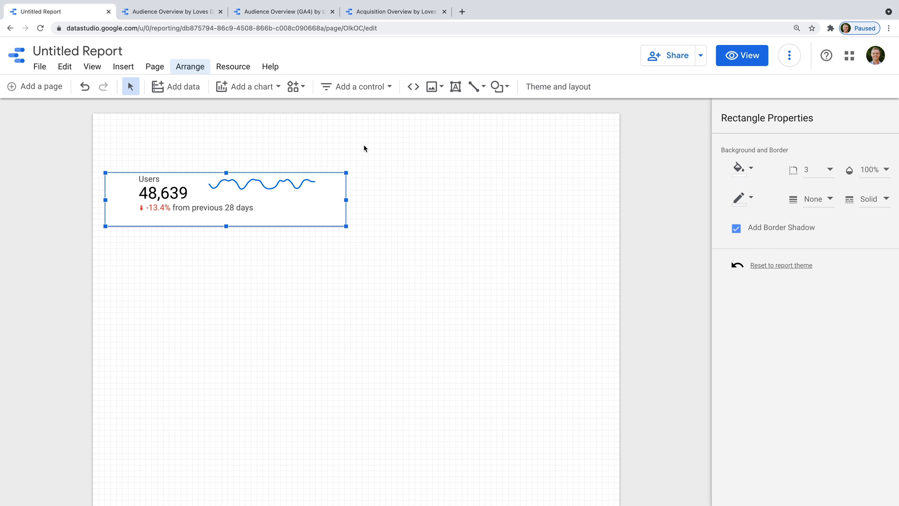
click(364, 148)
- Make the rectangle slightly wider and shorter, shift the scorecard to its left edge, and enlarge the sparkline to fill the remaining width
click(347, 178)
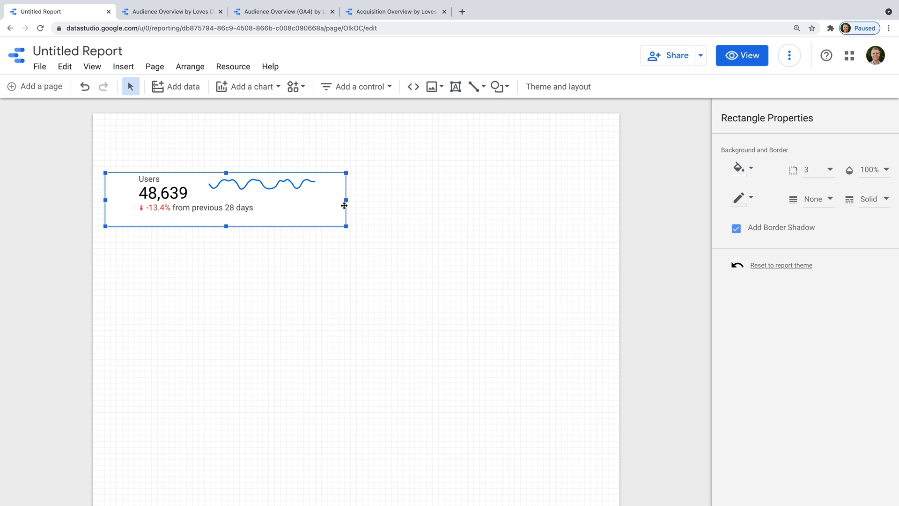
drag(346, 200, 350, 200)
drag(229, 225, 229, 219)
drag(157, 192, 140, 194)
drag(233, 190, 201, 189)
drag(275, 204, 276, 207)
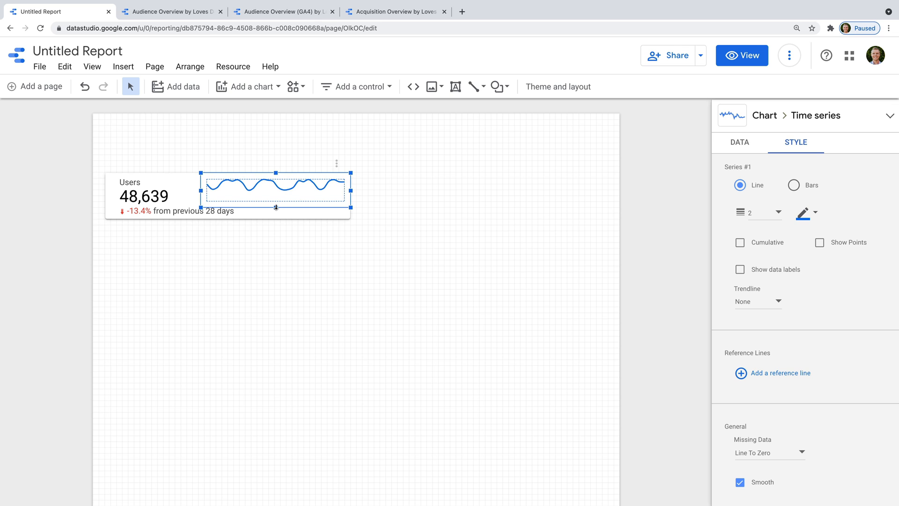
- Group the rectangle, Users scorecard and sparkline together
click(370, 223)
drag(389, 236, 103, 157)
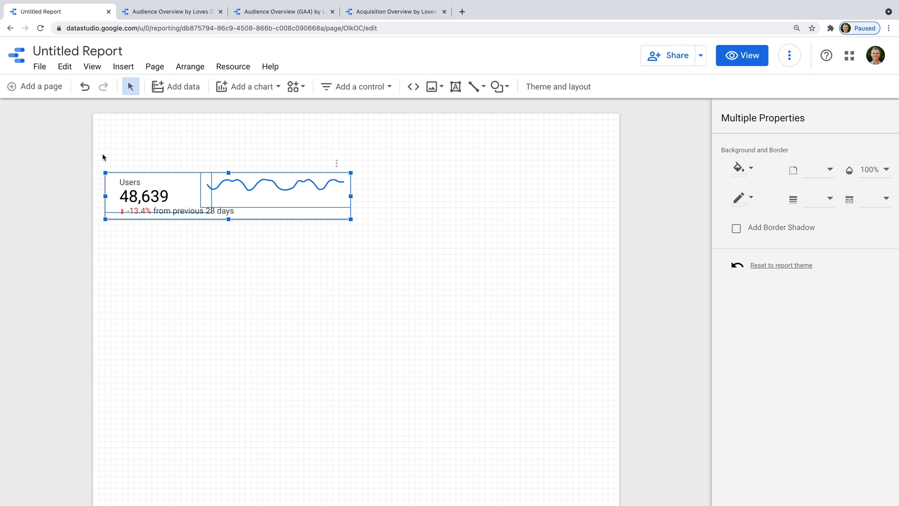
right_click(189, 188)
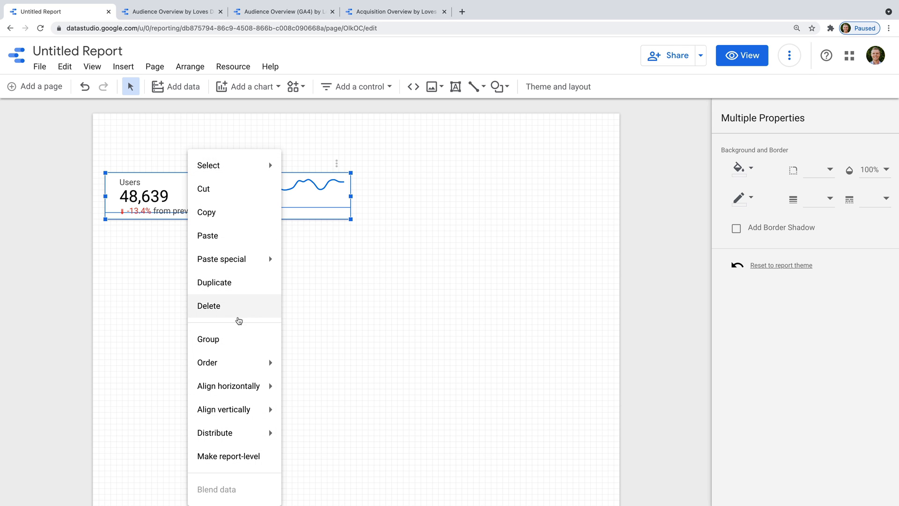
click(238, 339)
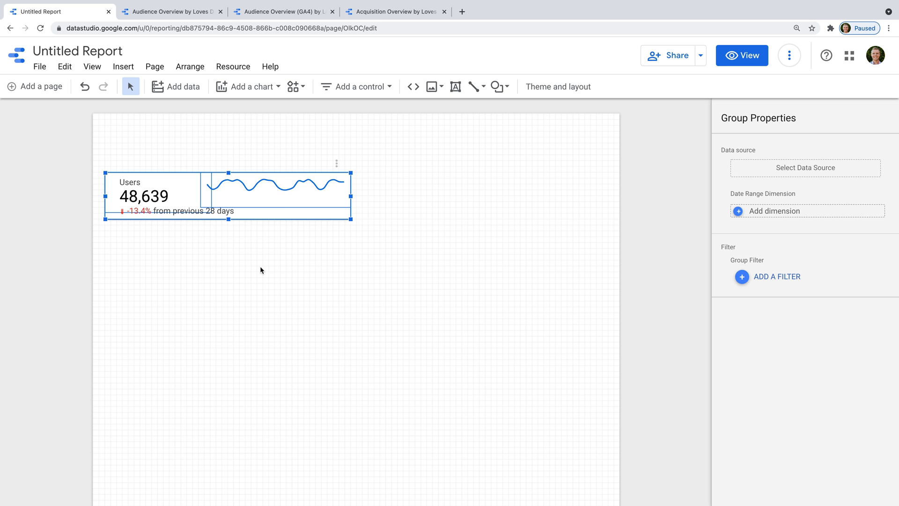
- Duplicate the grouped Users card beside the original, and copy both cards into a second row beneath
drag(223, 194, 480, 196)
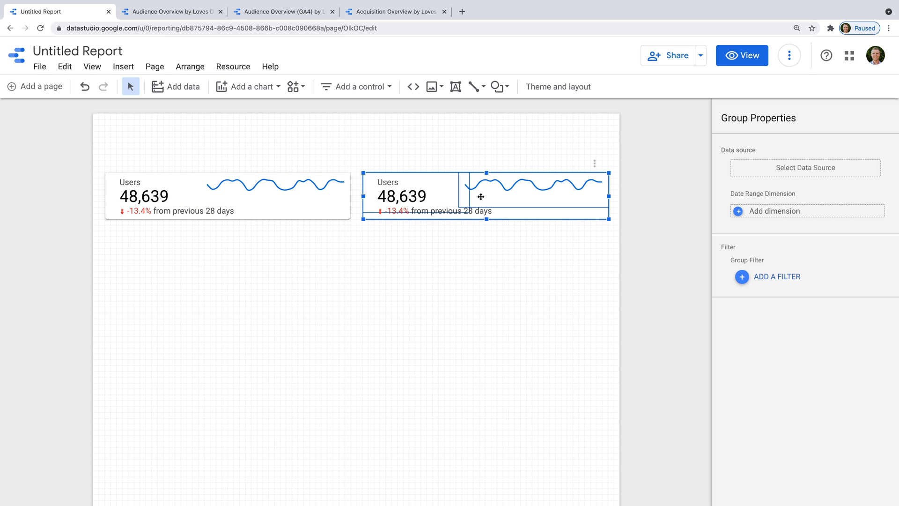
drag(450, 152, 256, 252)
key(super+c)
key(super+v)
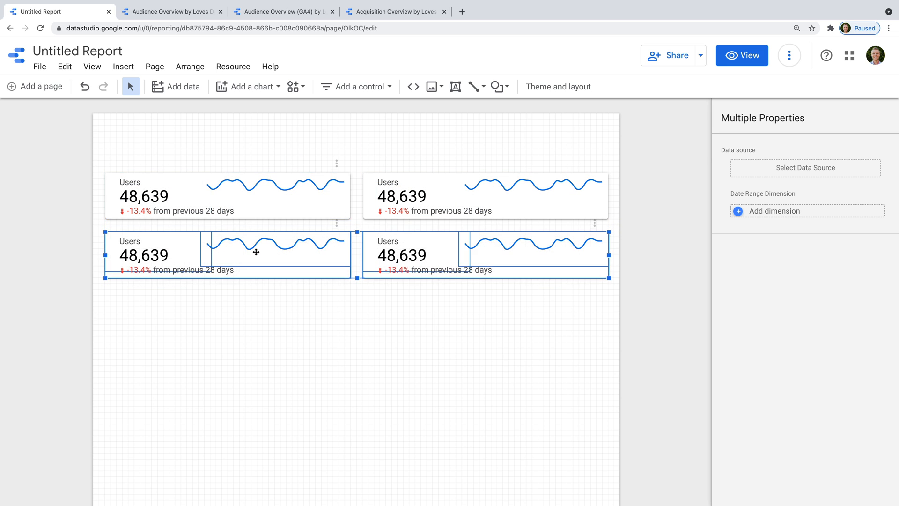
- Paste the pair of Users cards again and align it as a third row with matching spacing
key(super+v)
drag(251, 215, 230, 315)
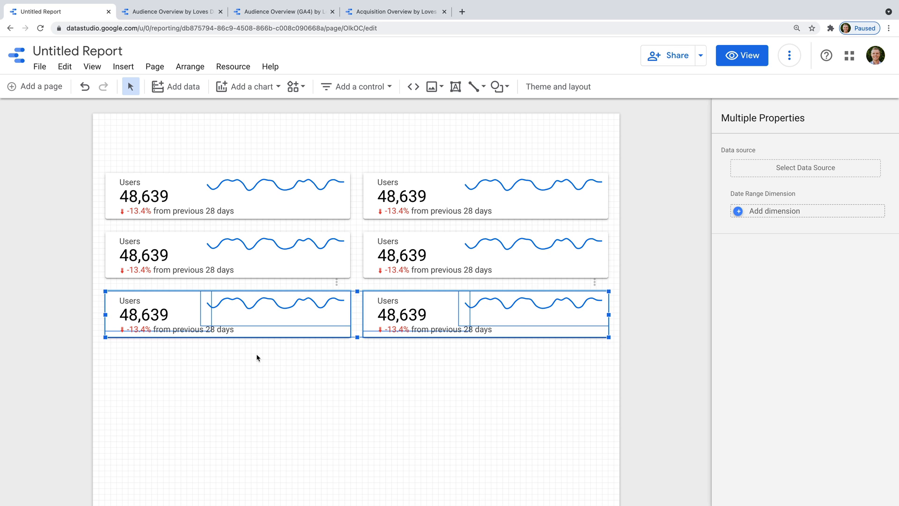
click(256, 353)
drag(241, 353, 420, 315)
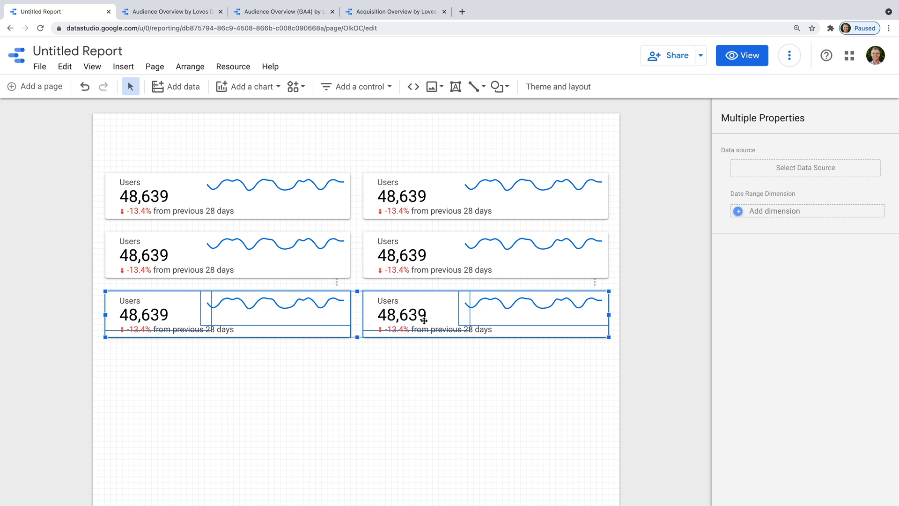
click(428, 343)
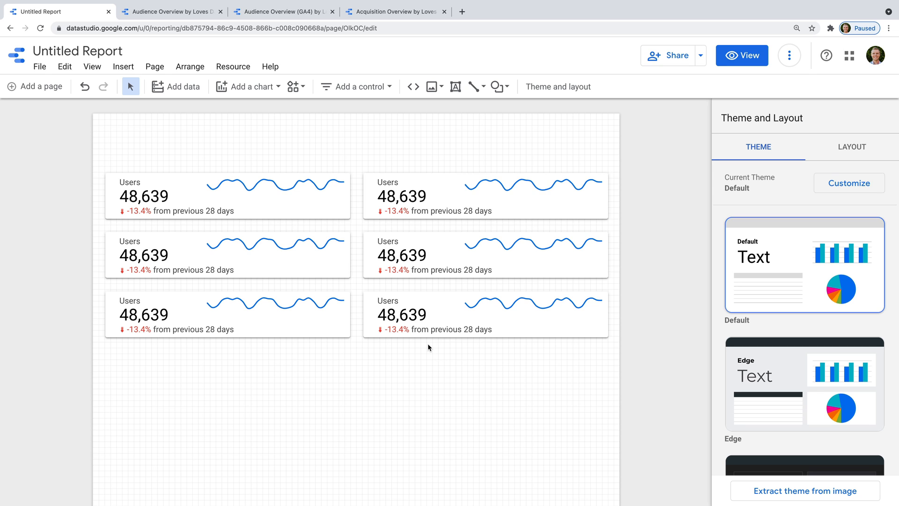
- Set the scorecard metric of the second card in the first row to Goal Completions
click(306, 271)
click(159, 256)
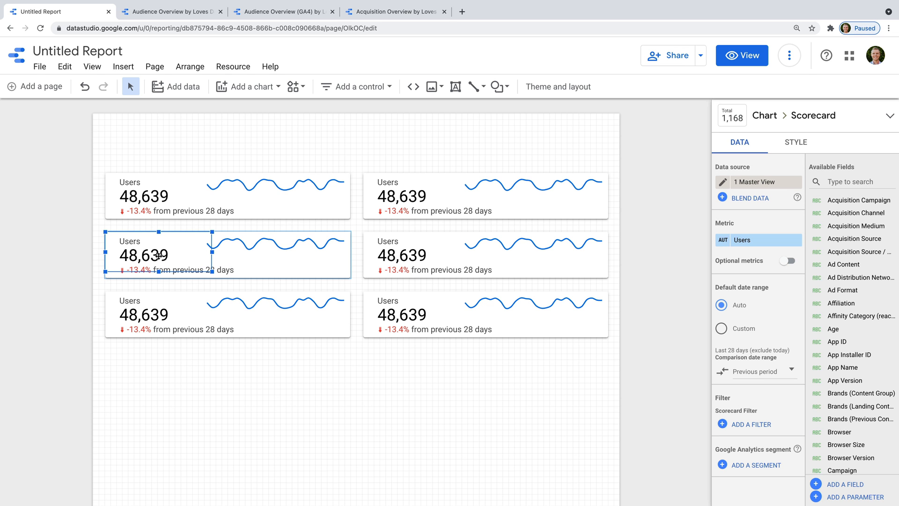
click(396, 194)
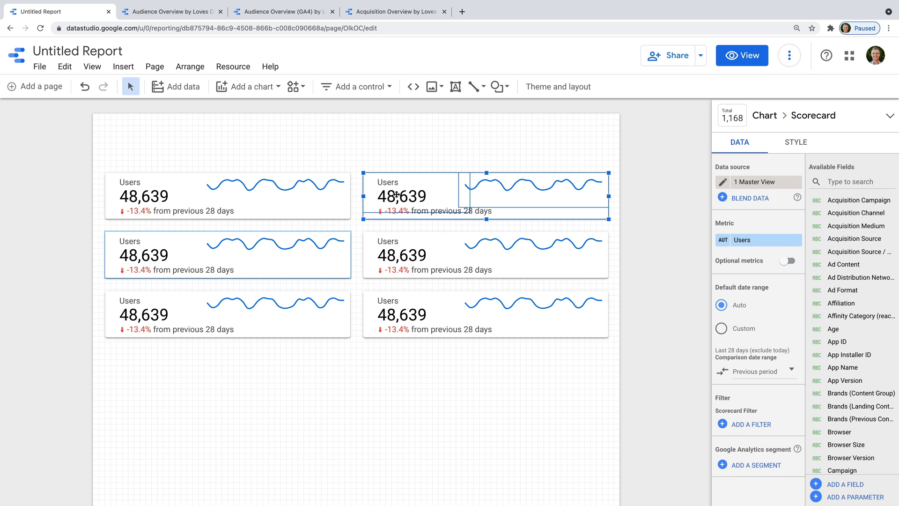
click(403, 192)
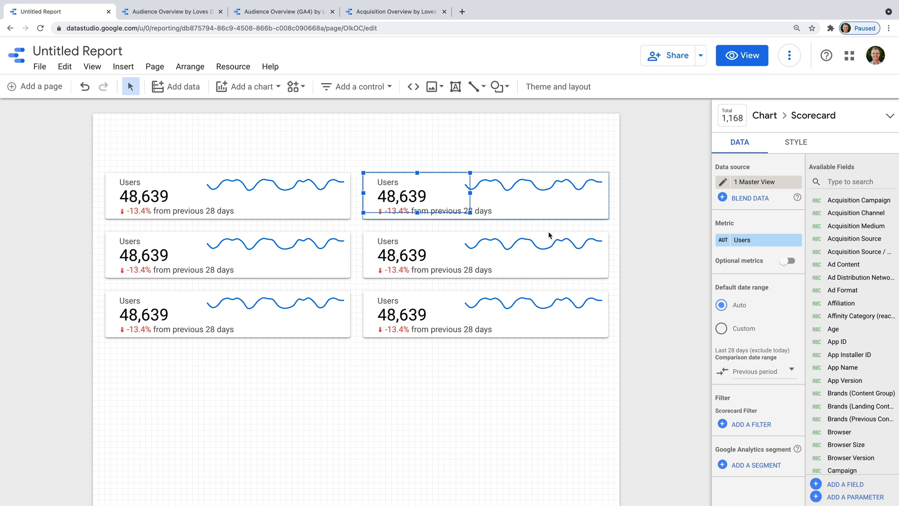
click(749, 240)
text(goal comp)
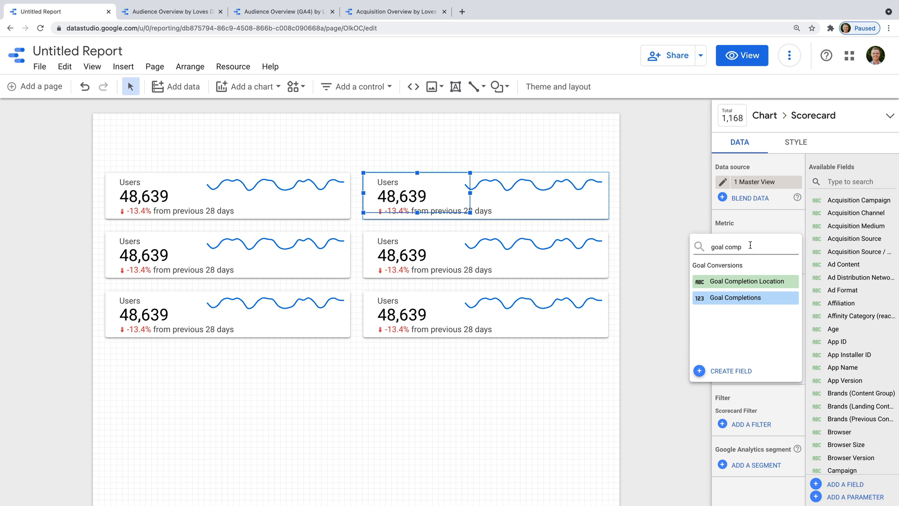
click(751, 298)
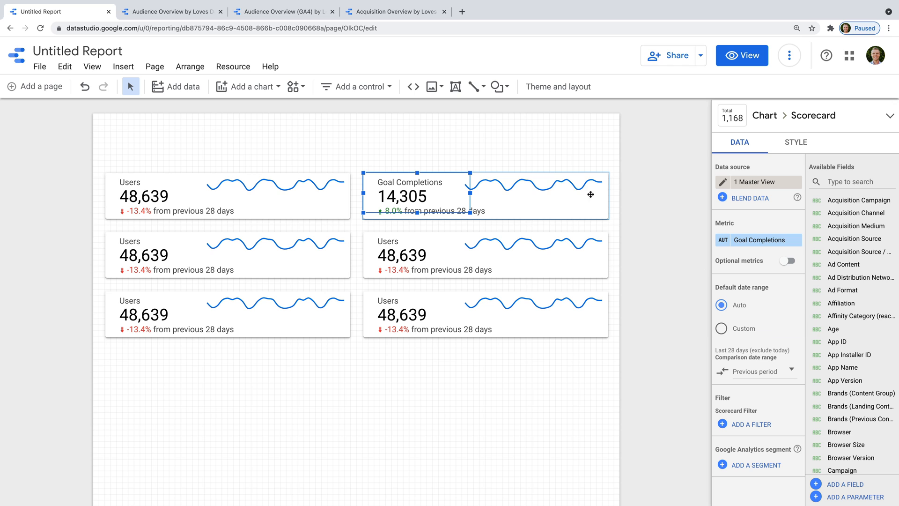
- Set the sparkline metric of the second card in the first row to Goal Completions
click(549, 187)
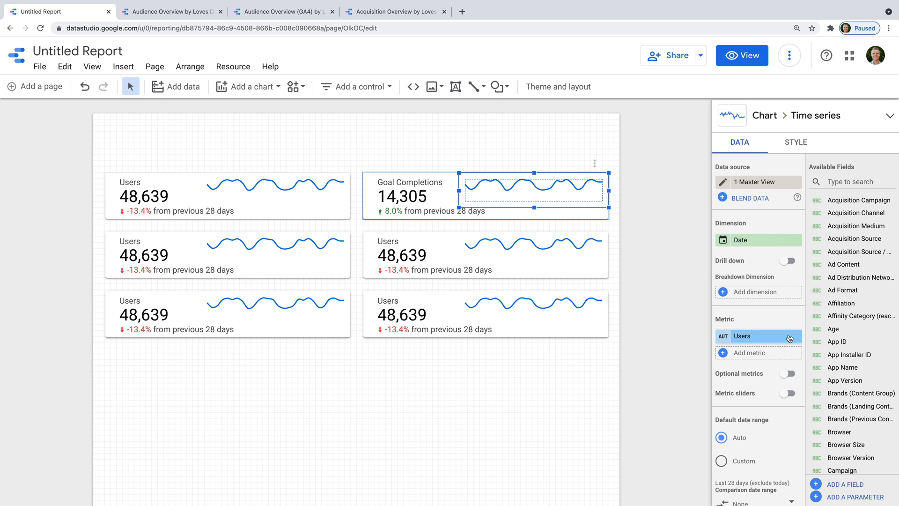
click(759, 336)
text(goal comple)
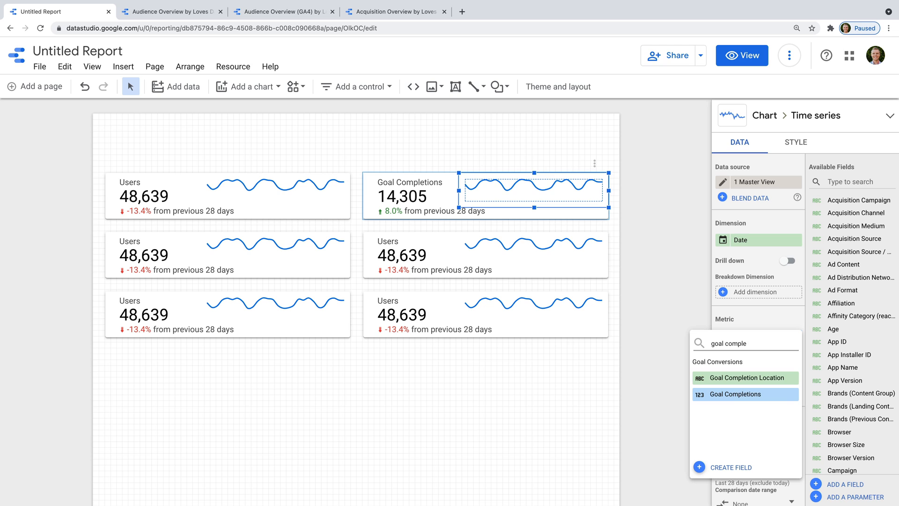
click(759, 394)
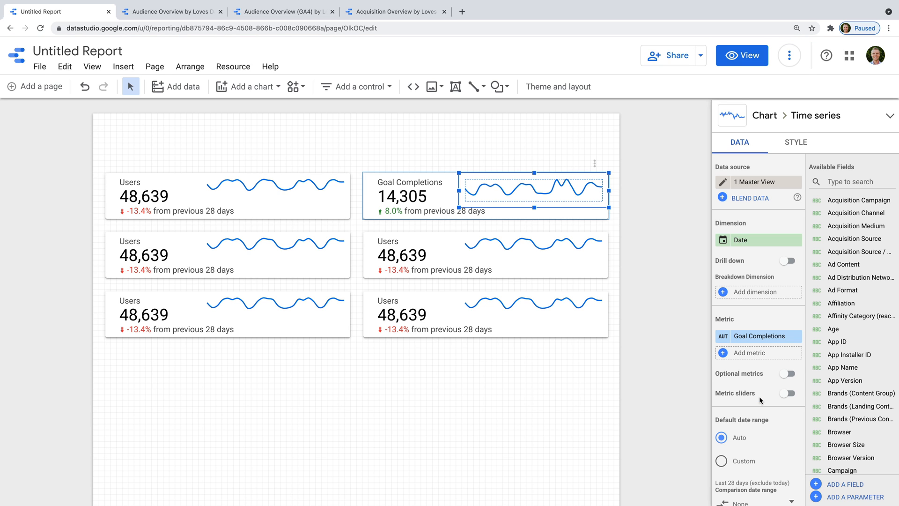
- Set the scorecard metric of the first card in the second row to Pageviews
click(154, 252)
click(154, 251)
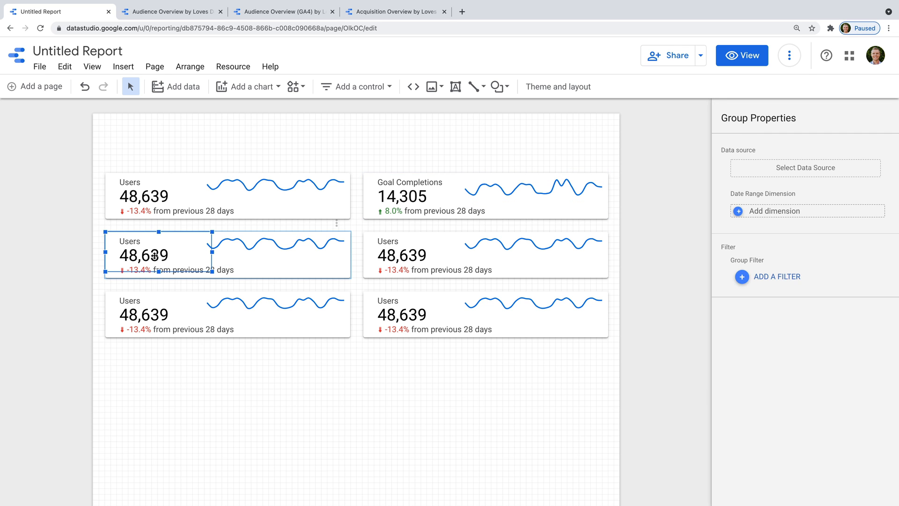
click(749, 240)
text(page)
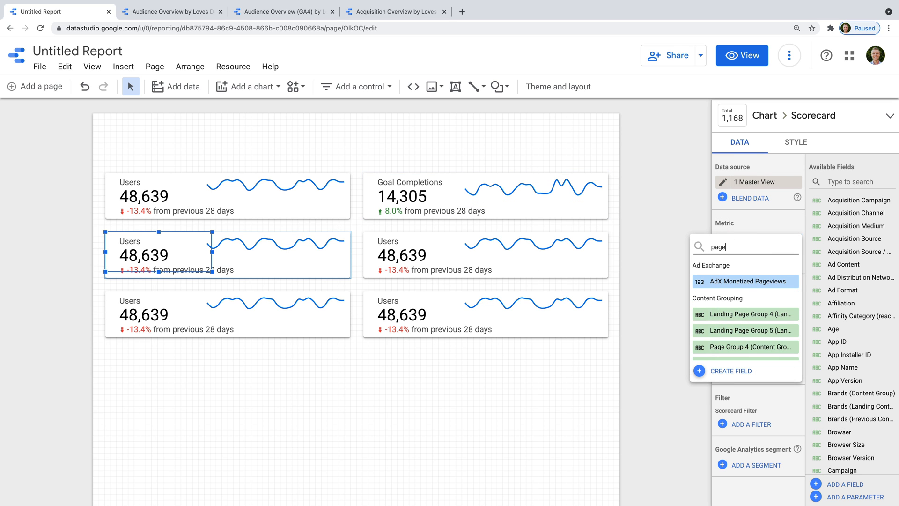
text(view)
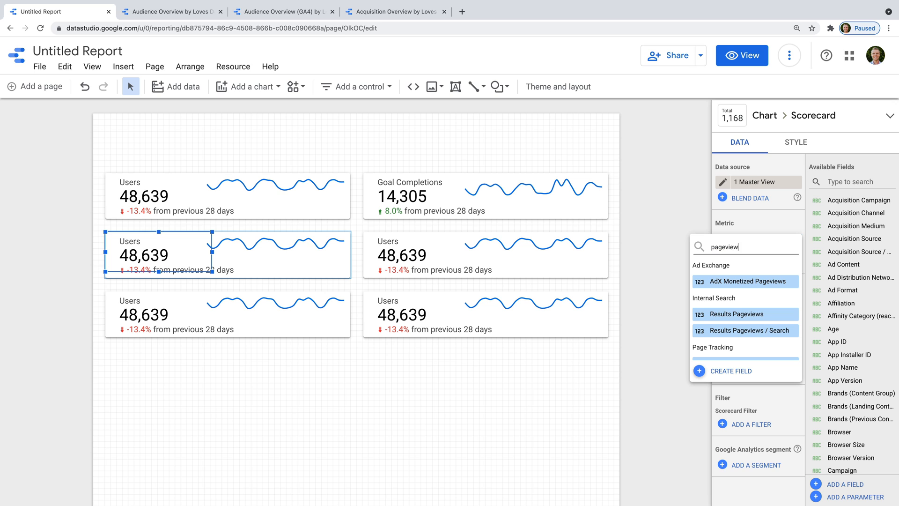
text(s)
scroll(744, 317, down, 2)
click(744, 317)
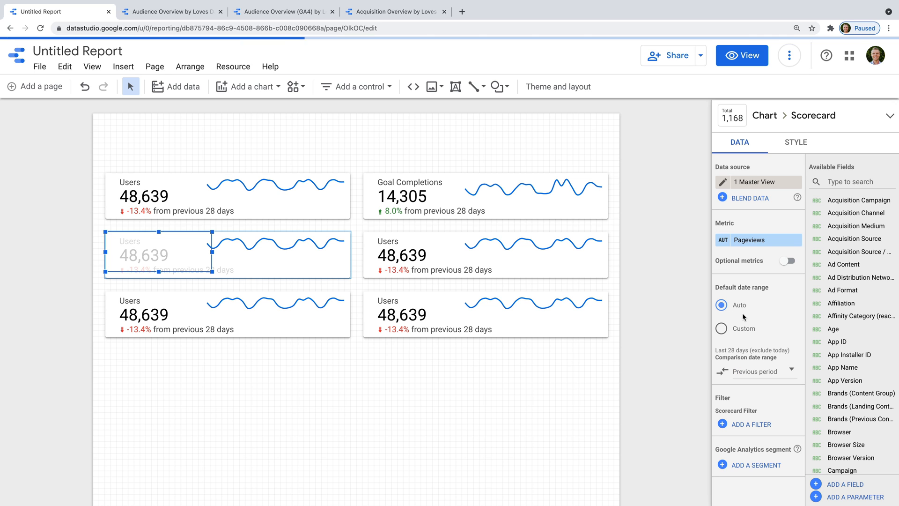
- Change the sparkline metric in the Pageviews card to Pageviews
click(276, 248)
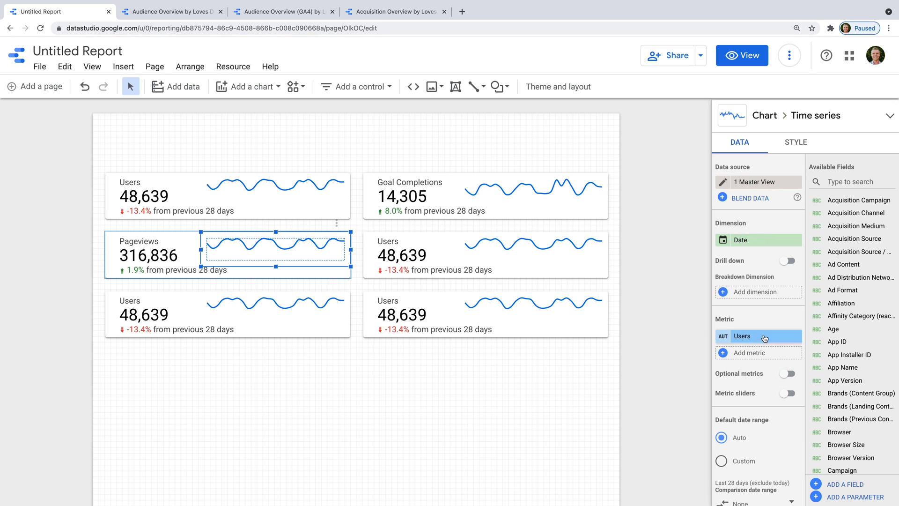
click(761, 338)
text(pageviews)
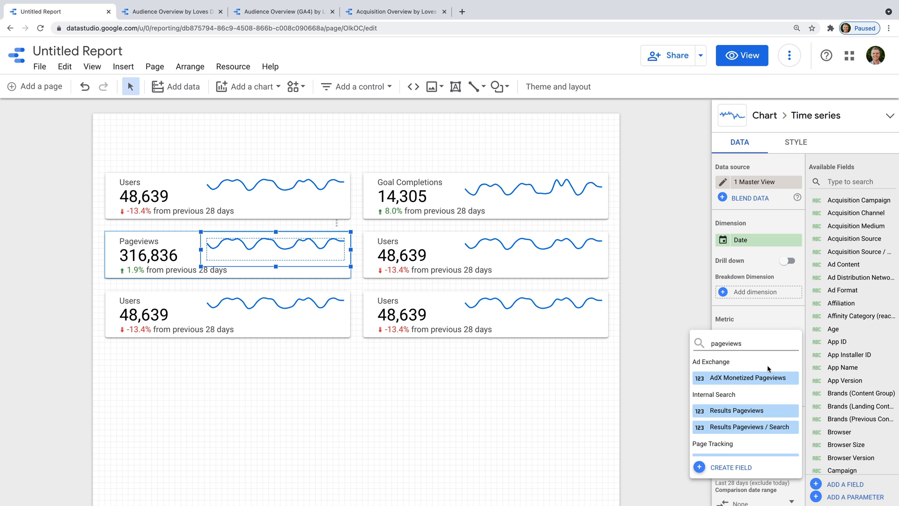
scroll(729, 408, down, 3)
click(729, 408)
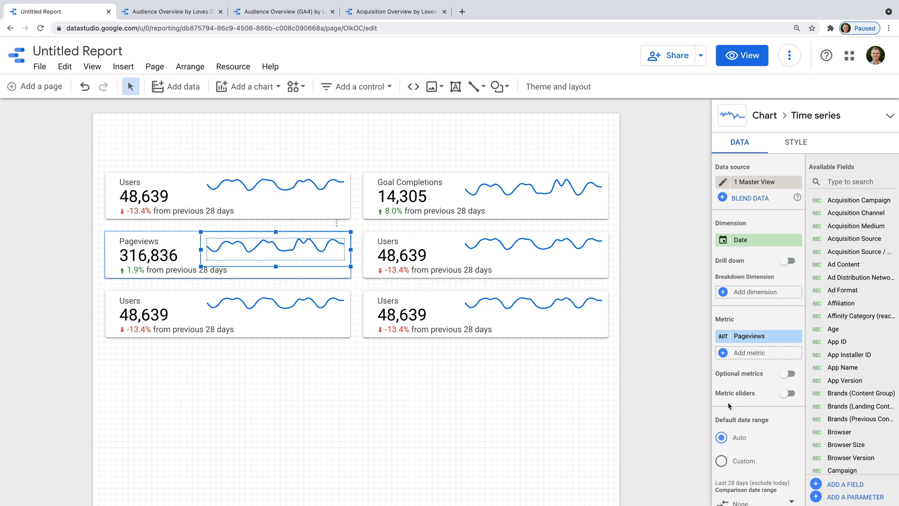
- Set the scorecard metric of the second card in the second row to Goal Conversion Rate
click(417, 255)
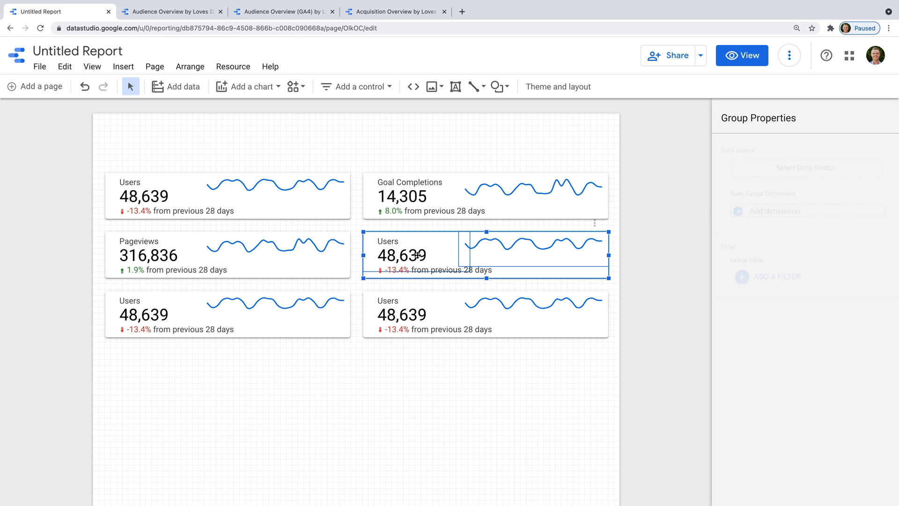
click(418, 255)
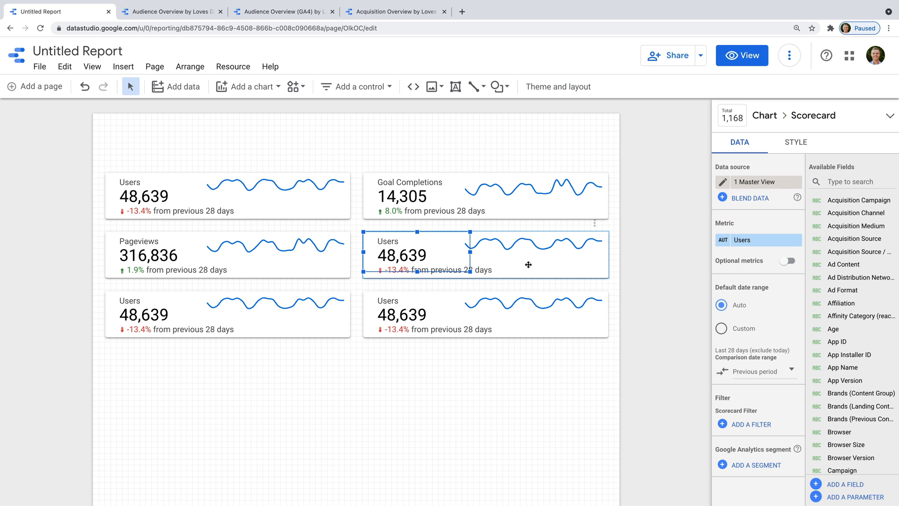
click(747, 239)
text(goal conversion)
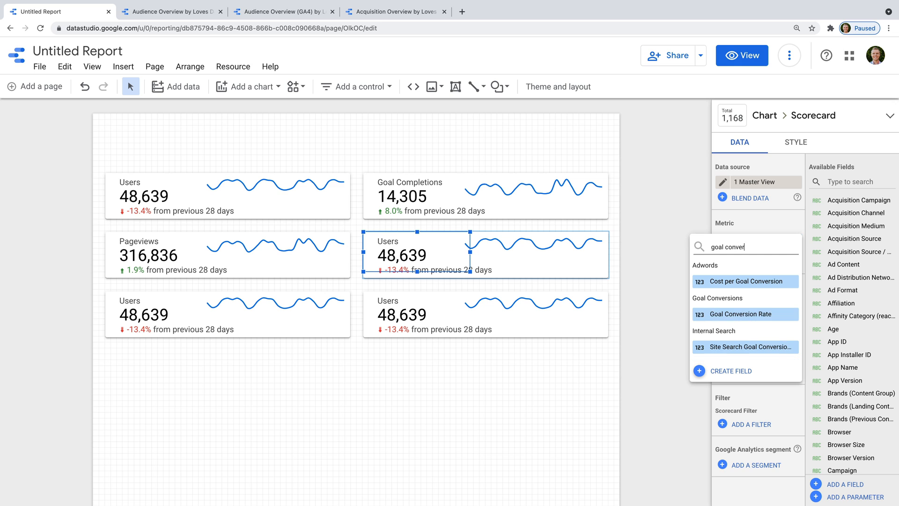
click(751, 314)
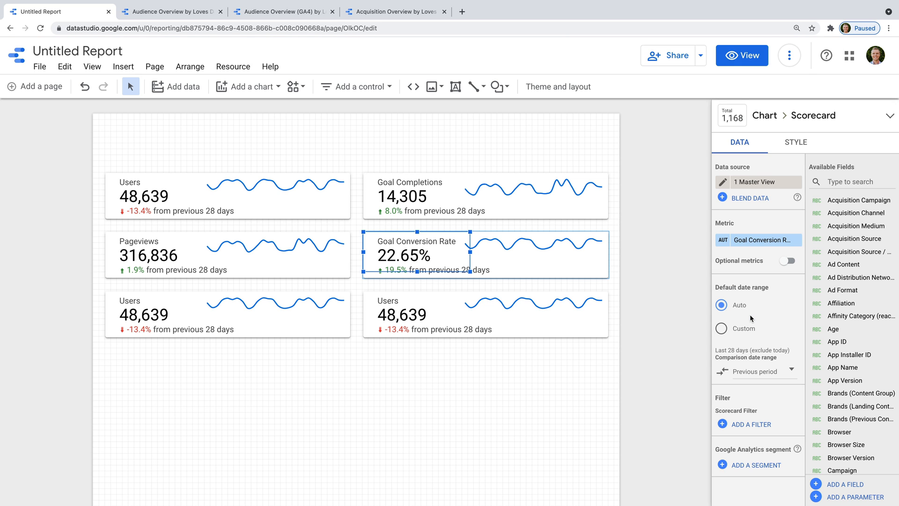
- Change the sparkline metric in the Goal Conversion Rate card to Goal Conversion Rate
click(757, 335)
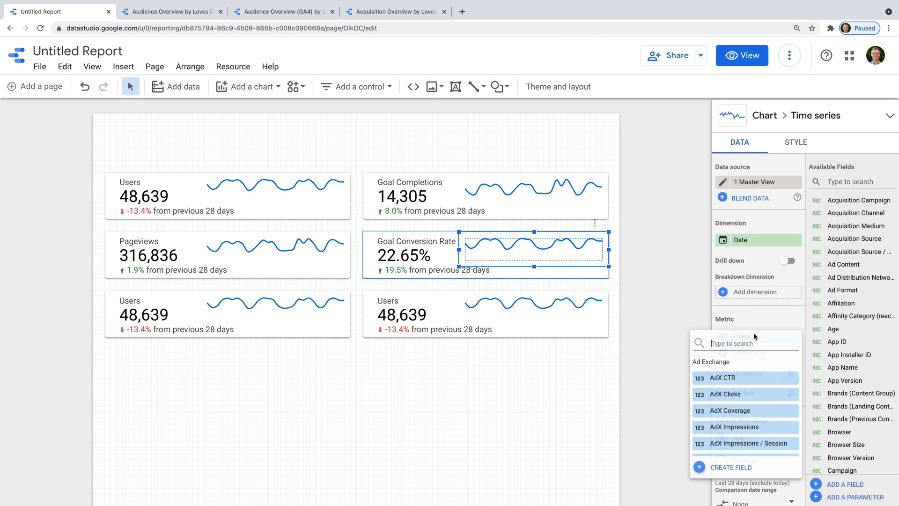
text(goal conversion rate)
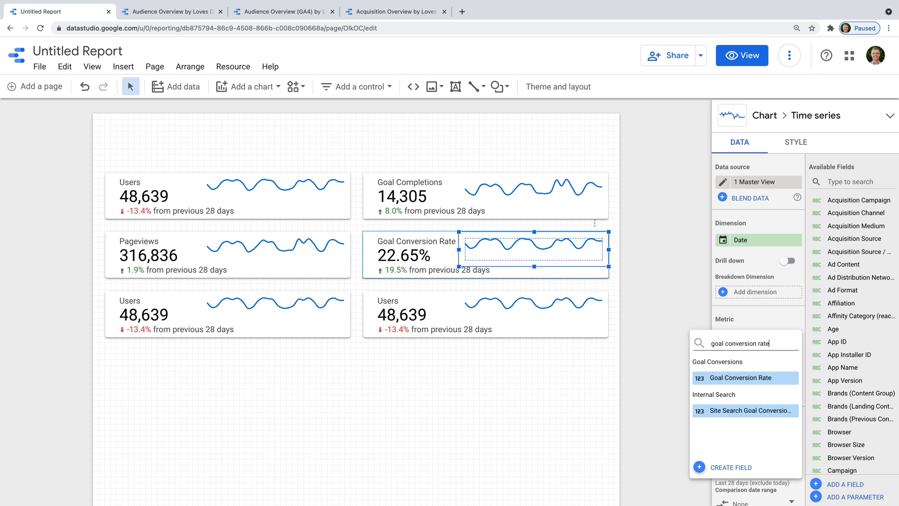
click(728, 377)
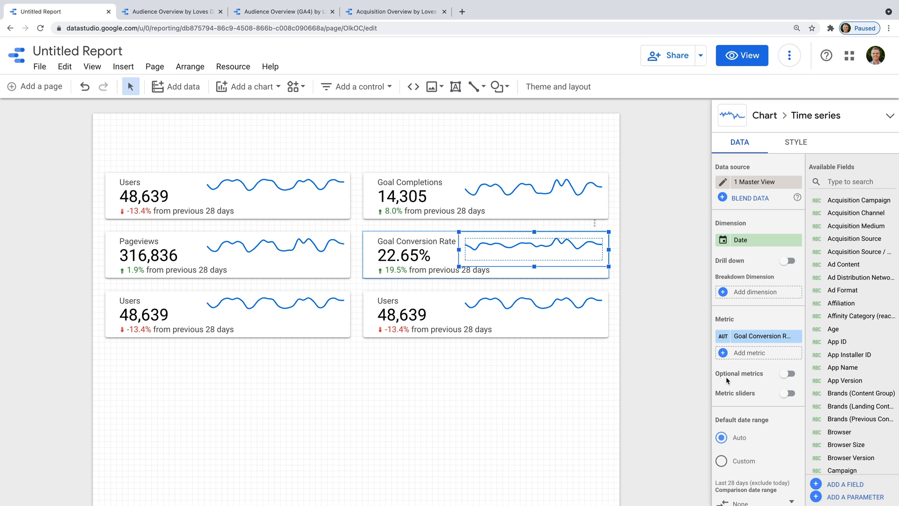
- Set the scorecard metric of the first card in the third row to Bounce Rate
click(148, 319)
click(148, 318)
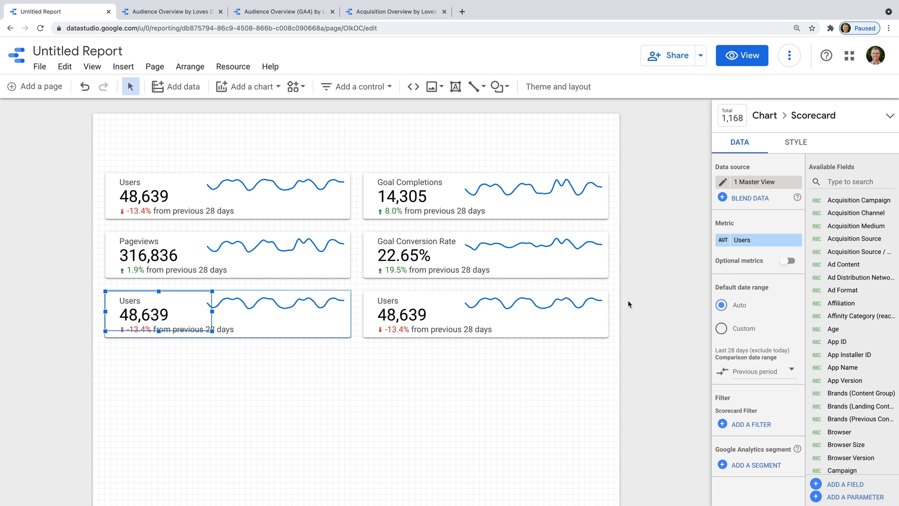
click(751, 241)
text(bounce)
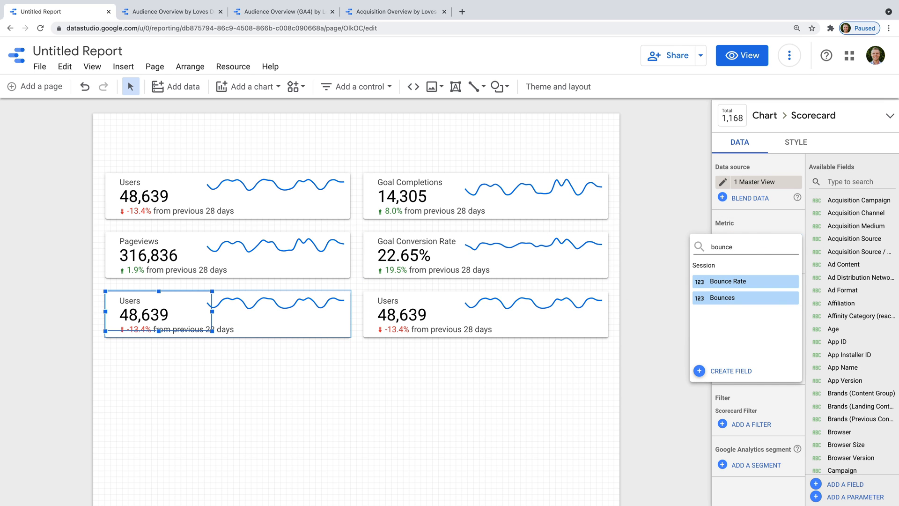
click(763, 281)
- Change the sparkline metric in the Bounce Rate card to Bounce Rate
click(293, 304)
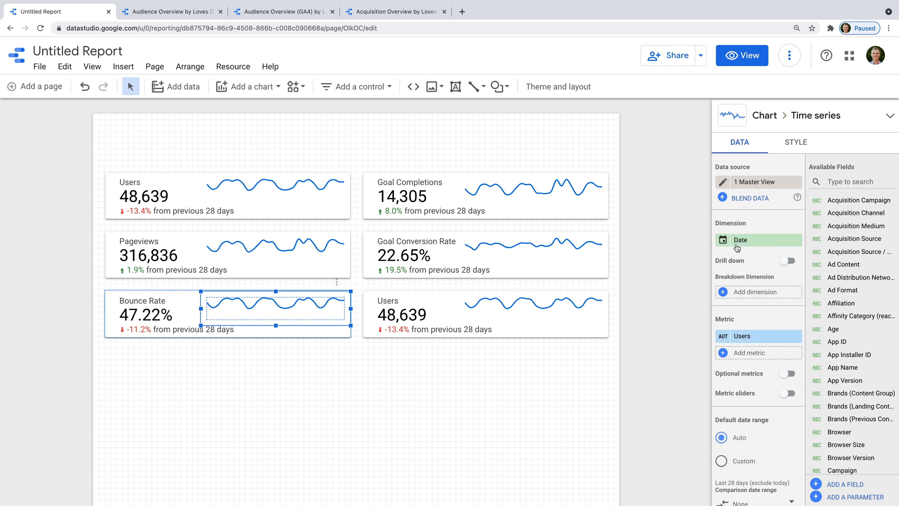
click(758, 335)
text(bounc)
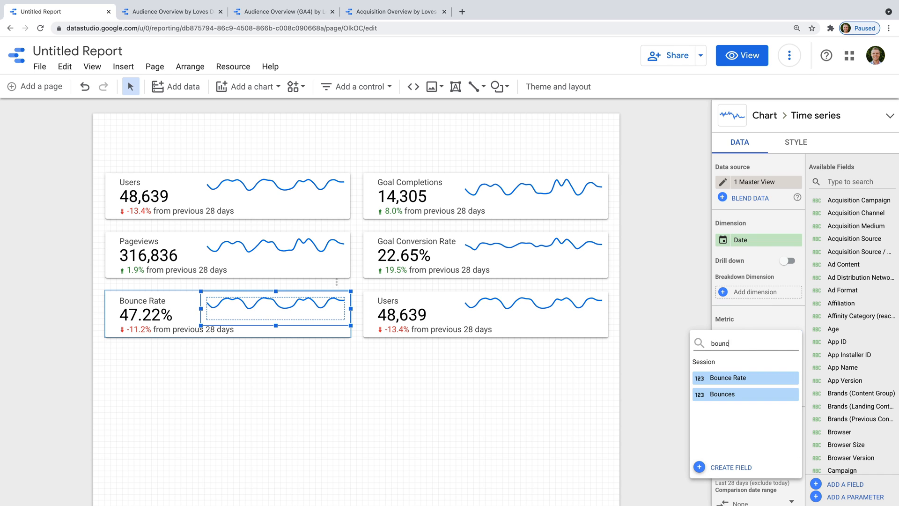
text(e rate)
click(735, 375)
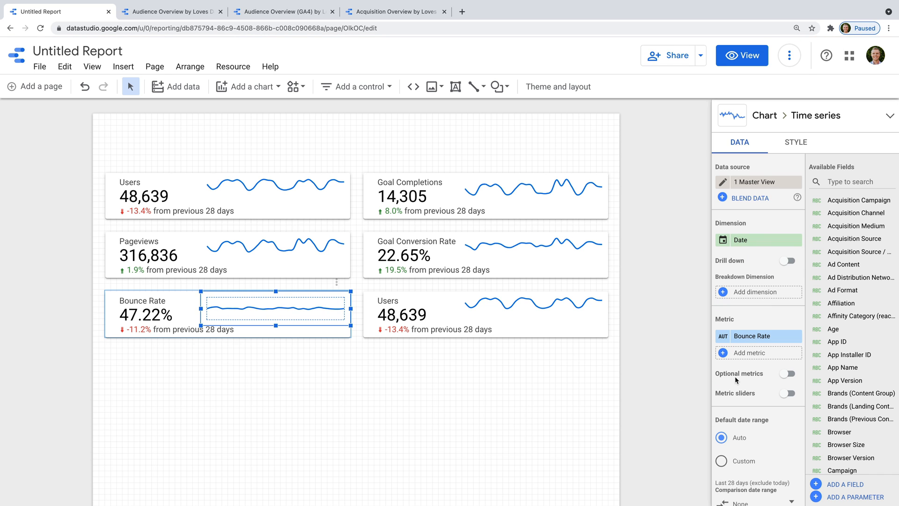
- Set the scorecard metric of the second card in the third row to Number of Sessions per User
click(451, 314)
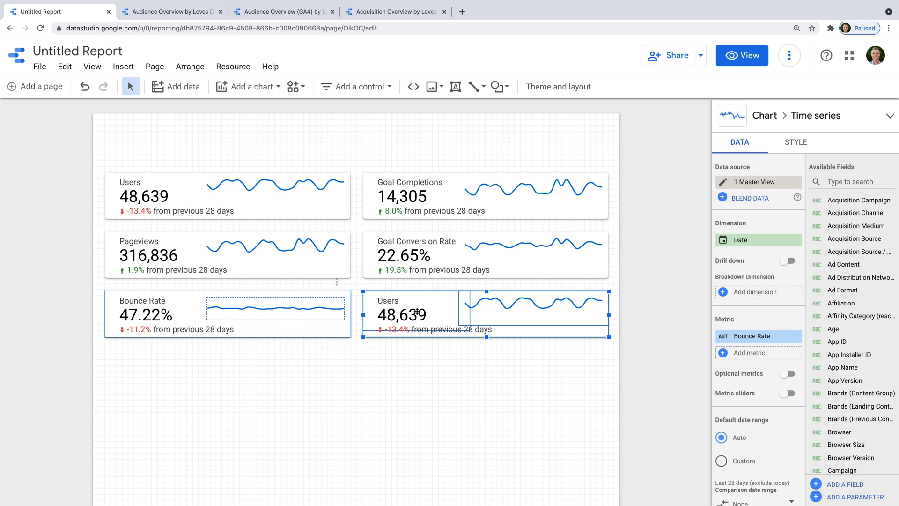
click(416, 312)
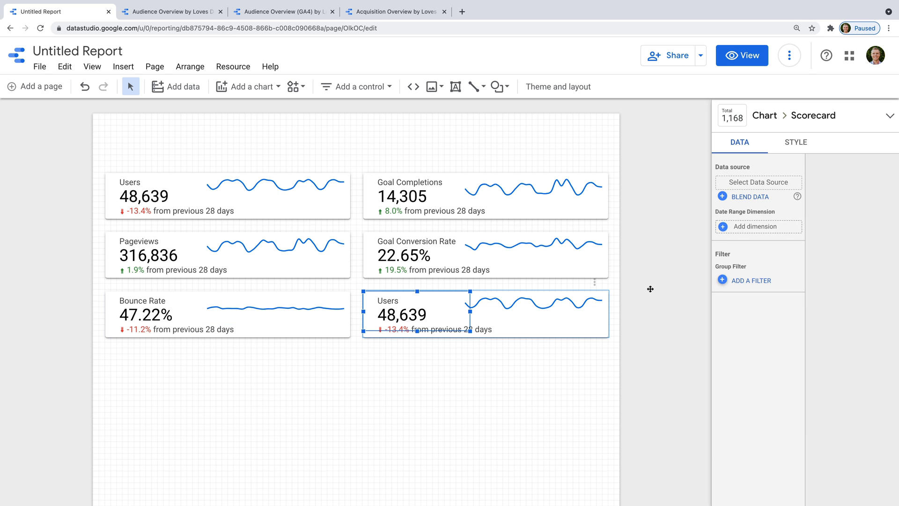
click(753, 239)
text(number o)
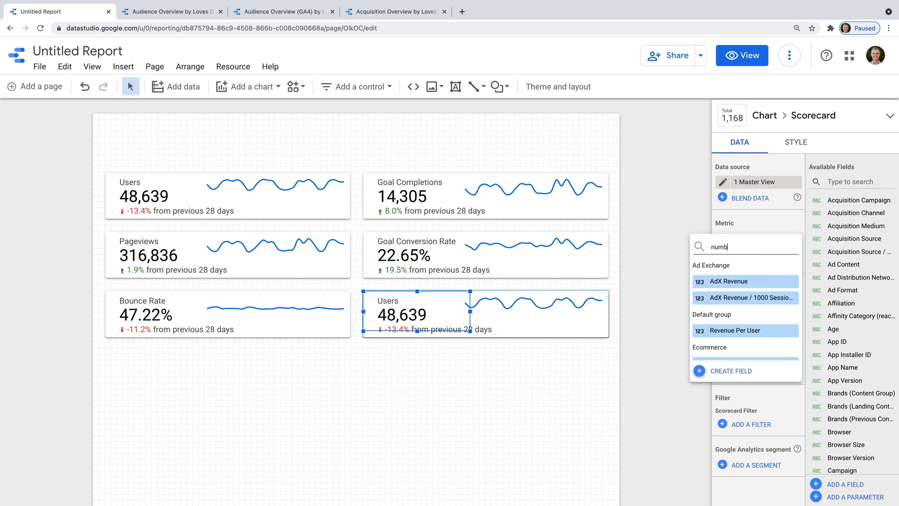
click(733, 280)
- Change the sparkline metric in the last card to Number of Sessions per User and deselect the card
click(554, 307)
click(757, 341)
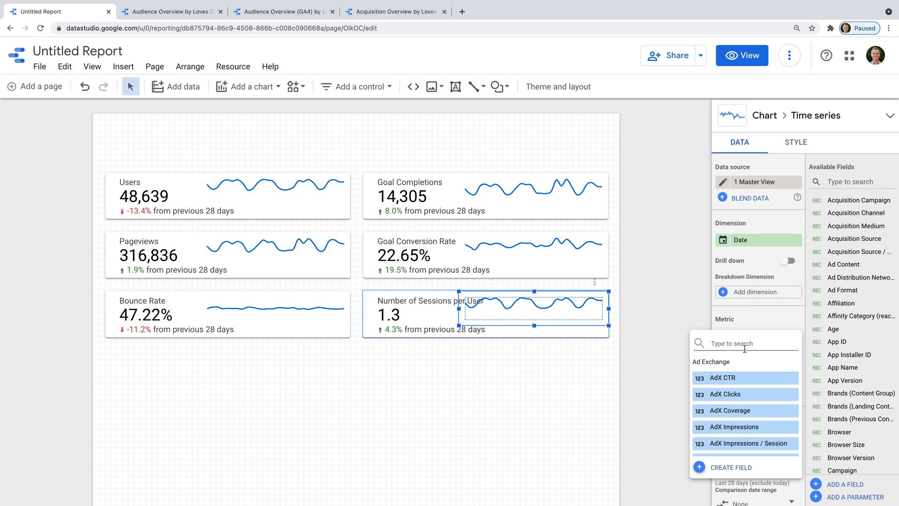
text(number of)
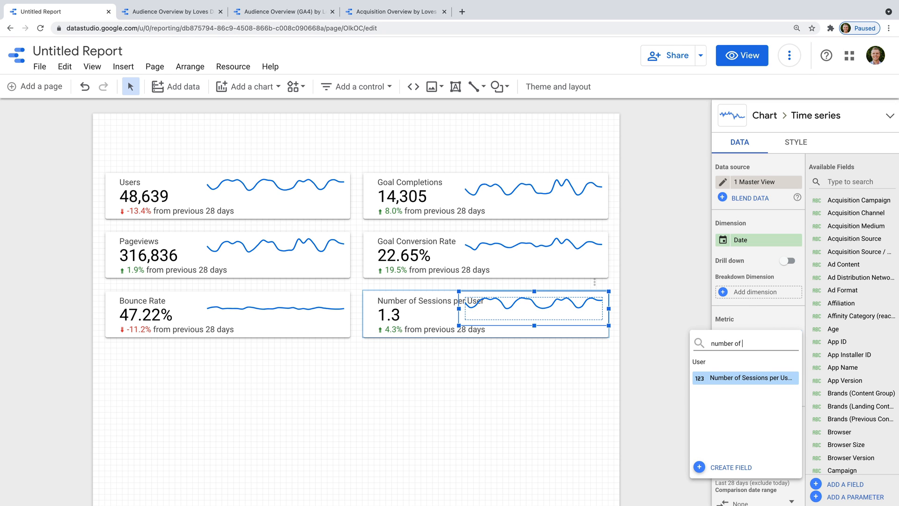
click(739, 375)
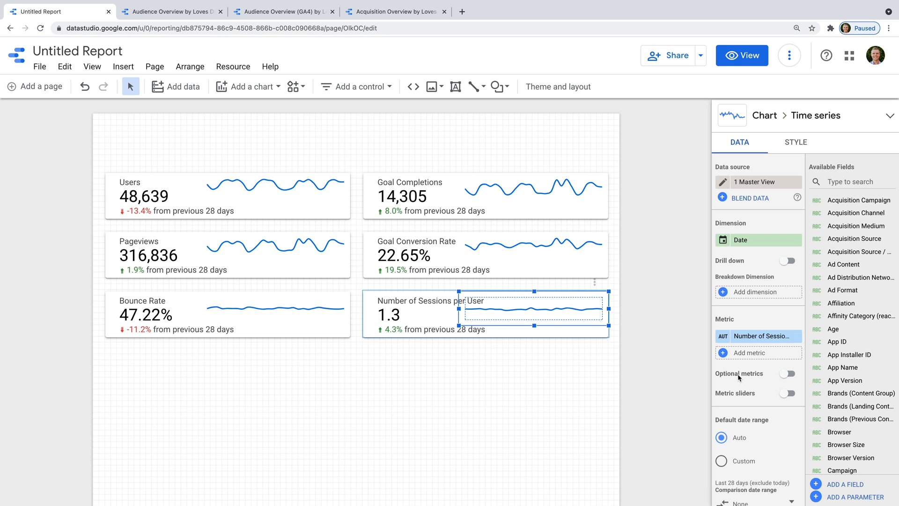
click(591, 365)
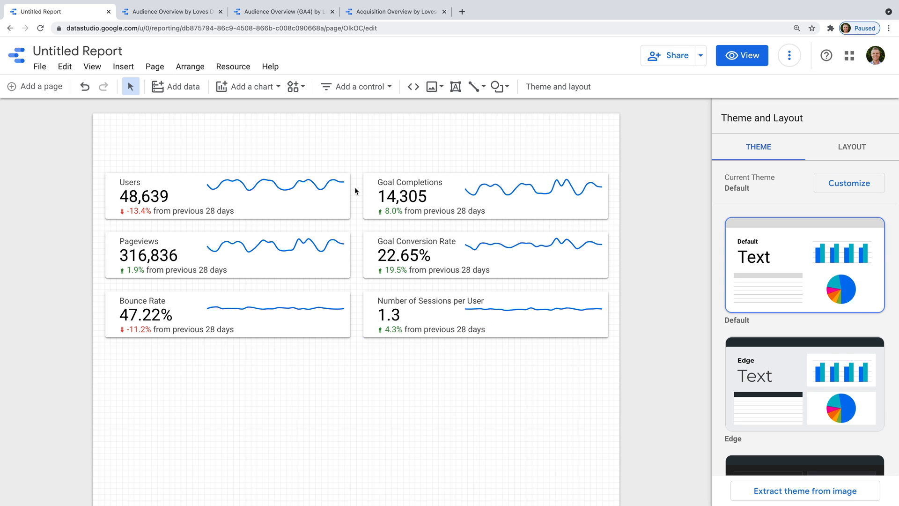
- Add a smoothed time series chart beneath the cards, widened to span both card columns and slightly reduced in height
click(267, 87)
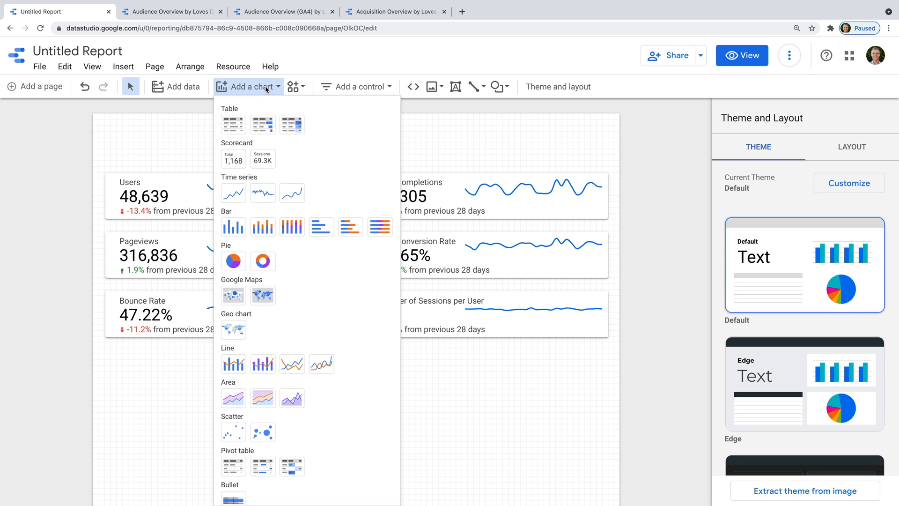
click(291, 193)
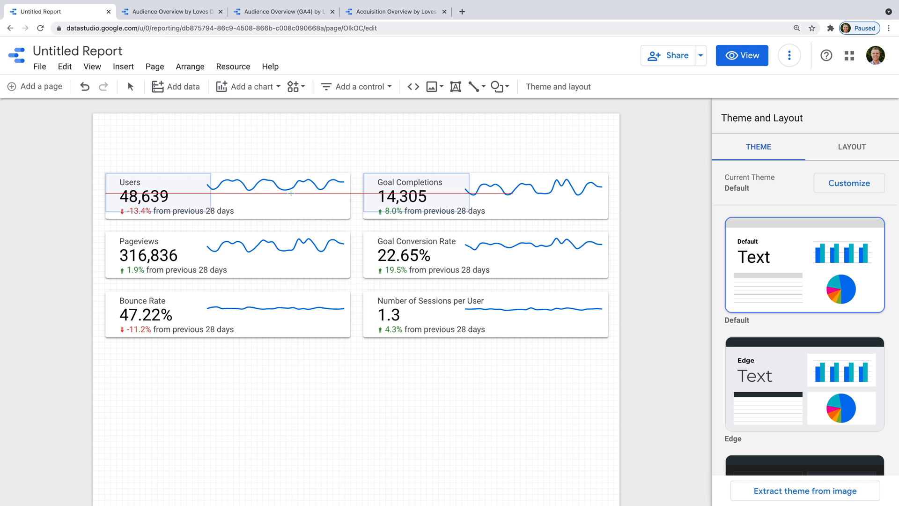
click(109, 353)
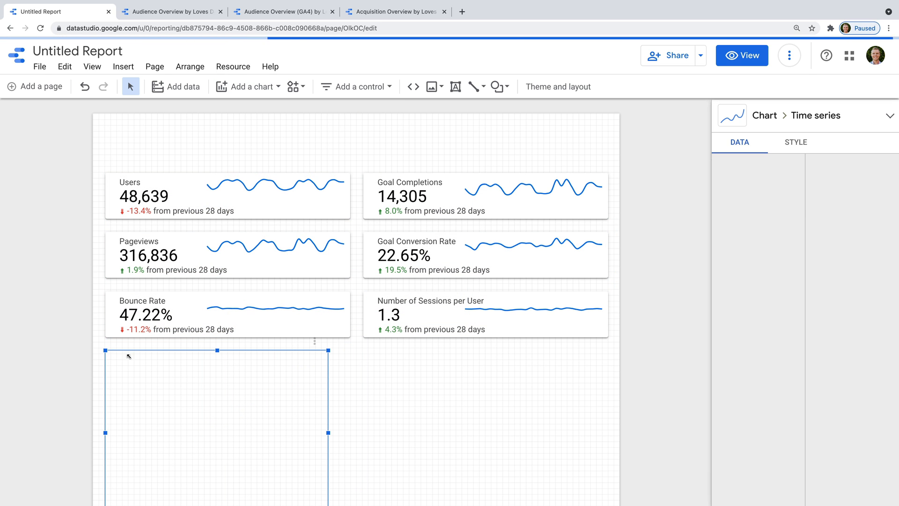
drag(328, 432, 602, 411)
scroll(402, 365, down, 3)
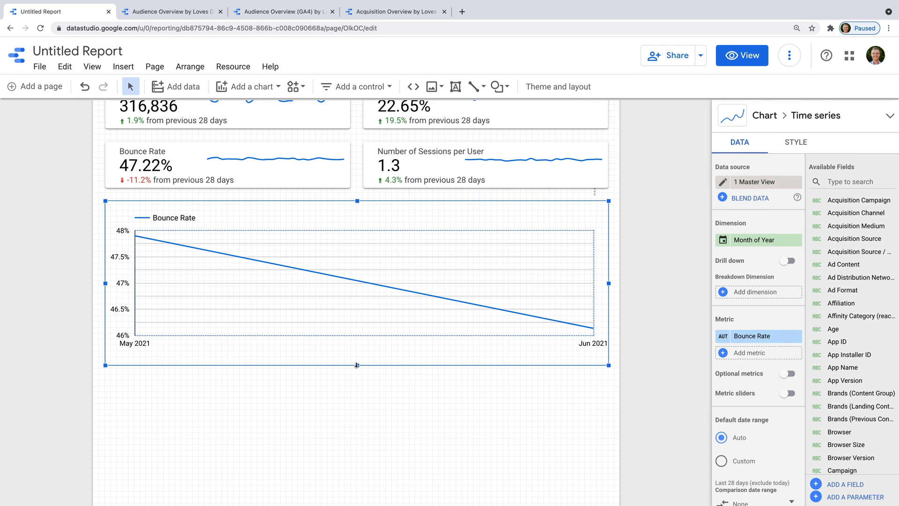
drag(357, 365, 357, 348)
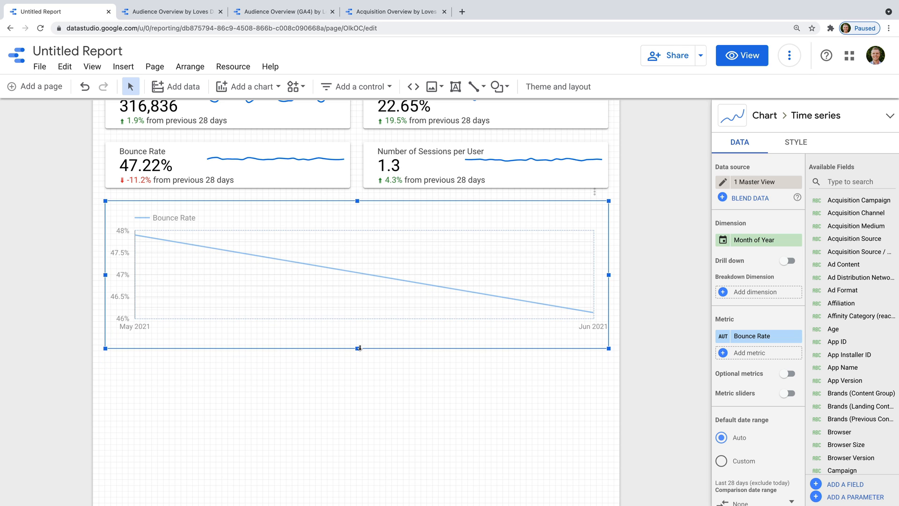
- Change the dimension of the time series chart from Month of Year to Date
click(754, 240)
text(date)
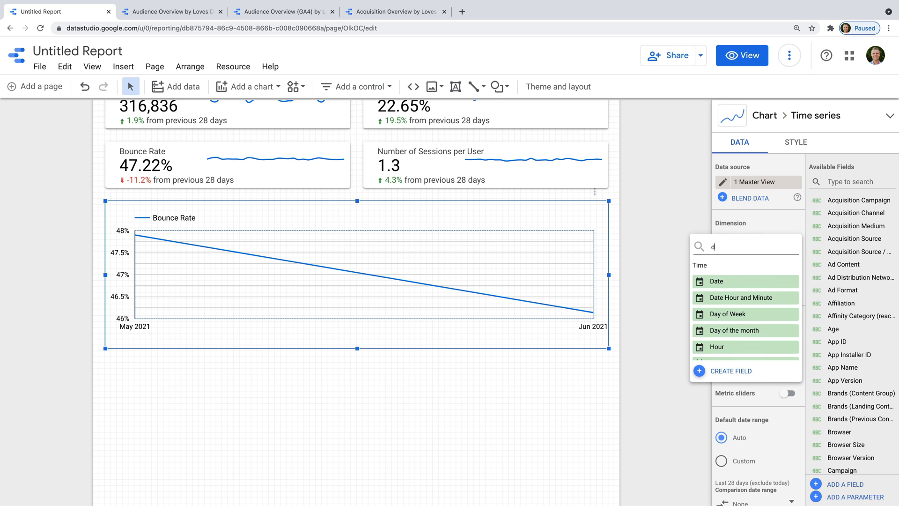
click(744, 282)
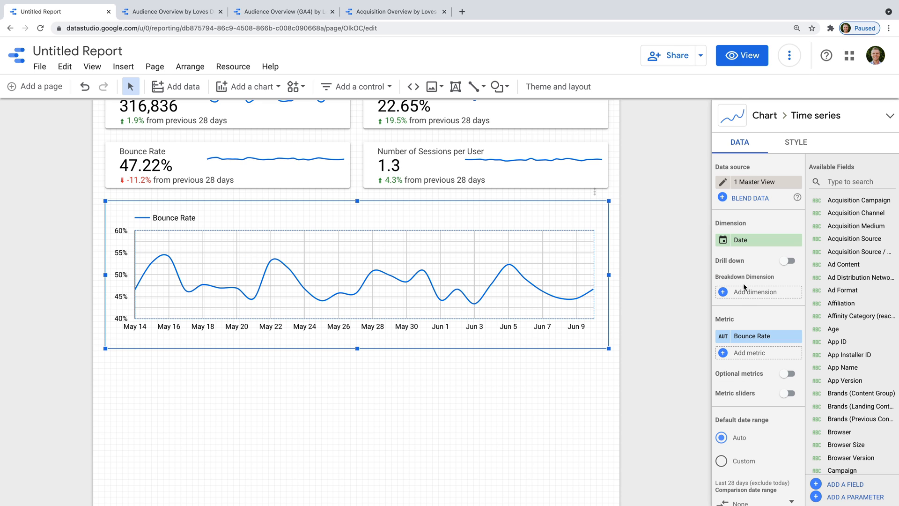
- Replace the time series chart's metric with Users and add Goal Completions as a second metric
click(758, 335)
text(users)
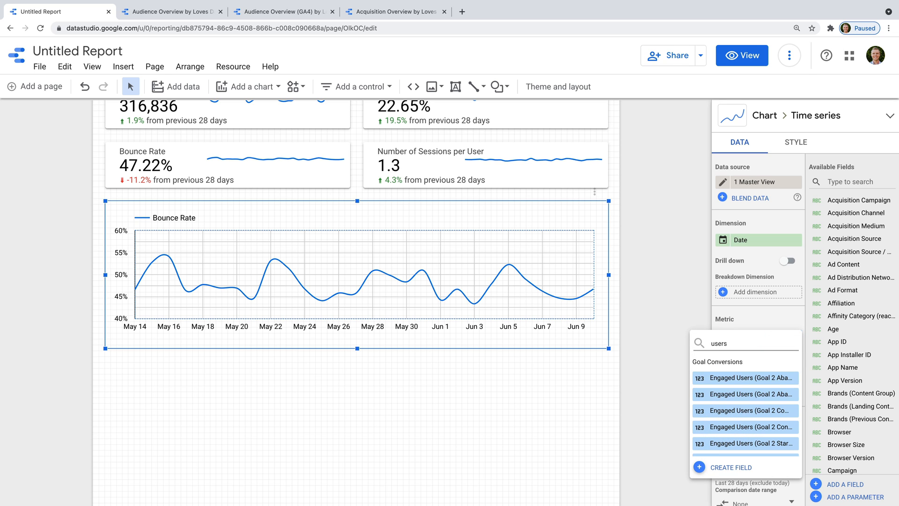
scroll(744, 413, down, 5)
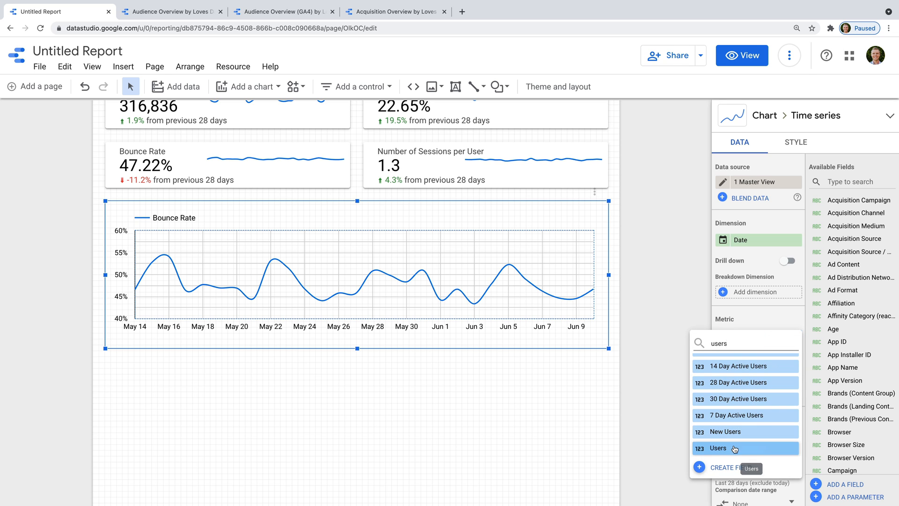
click(735, 449)
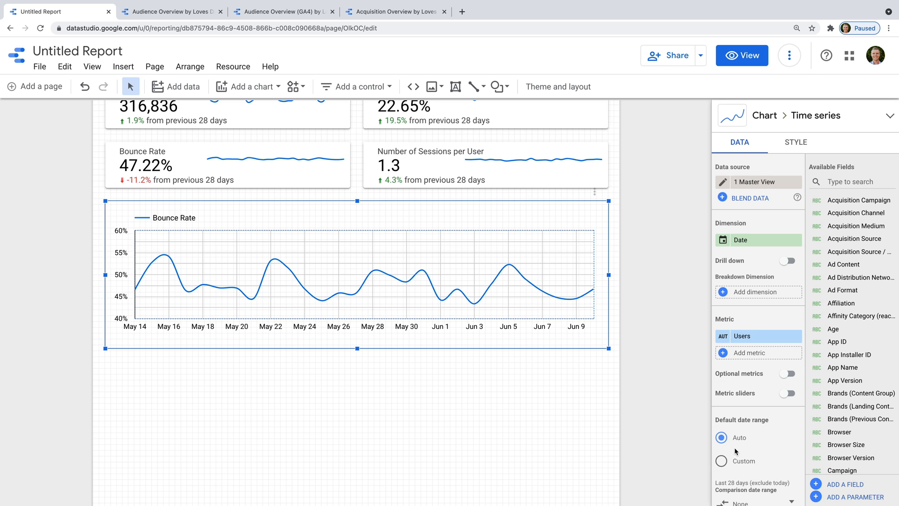
click(759, 357)
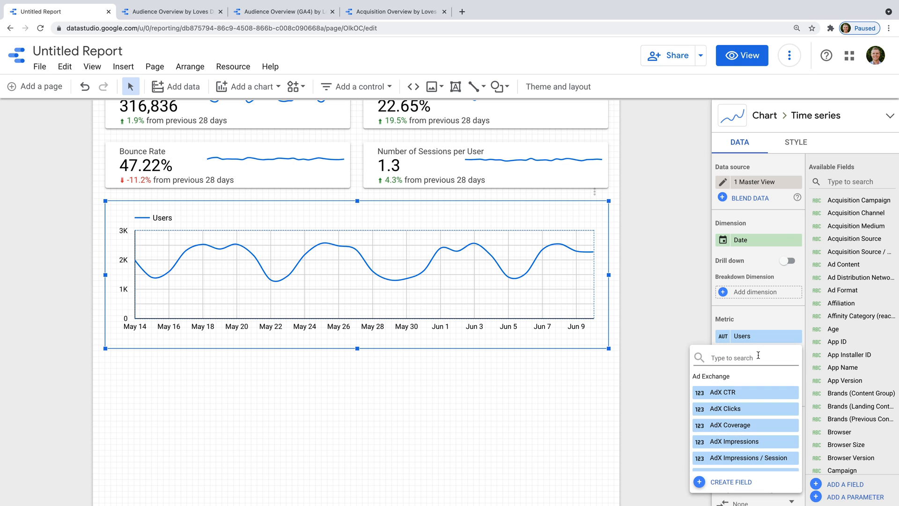
text(goal comp)
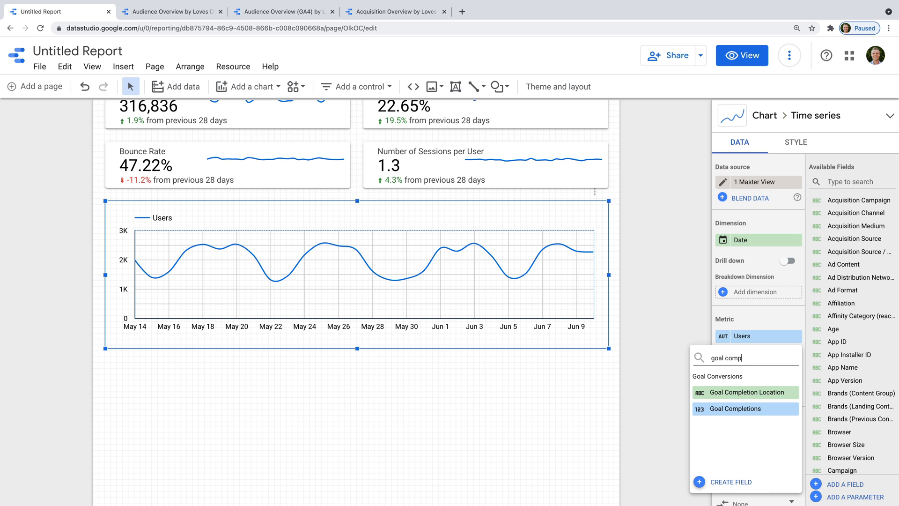
click(764, 409)
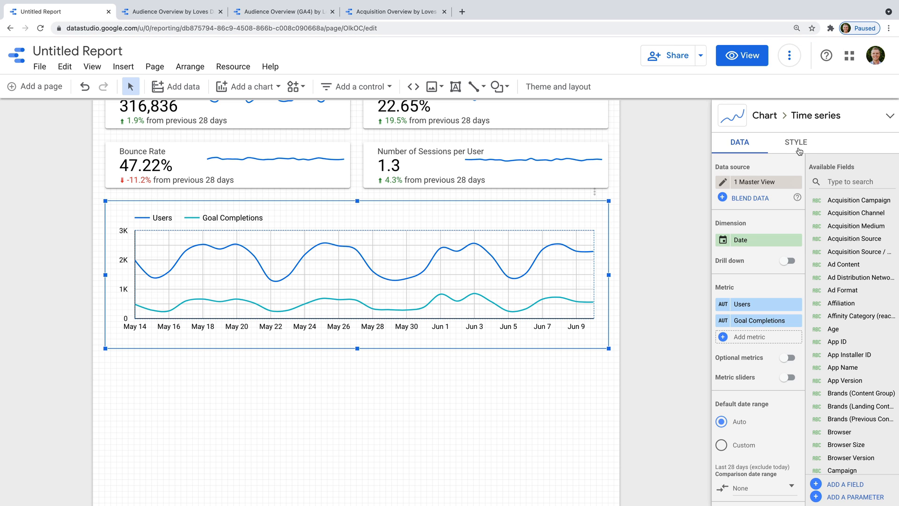
- Give the time series chart a white background with a border radius of 3 and a border shadow
click(800, 148)
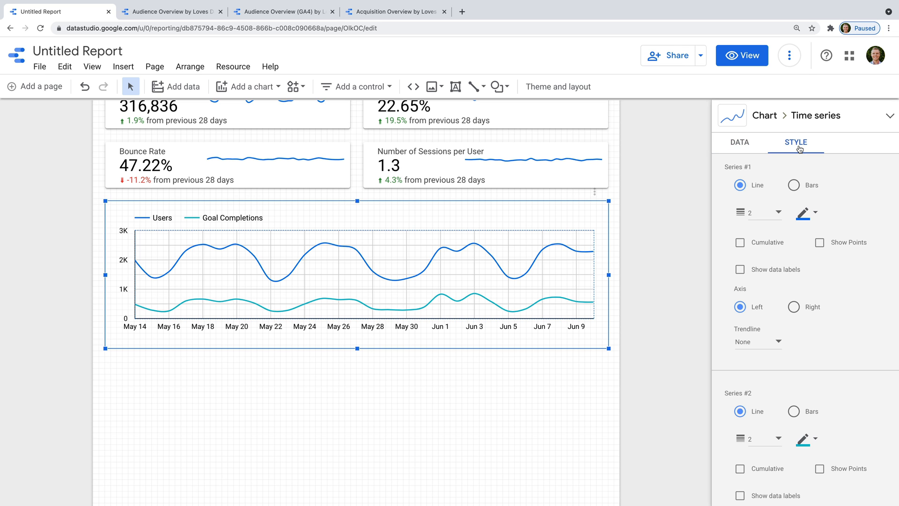
scroll(844, 245, down, 7)
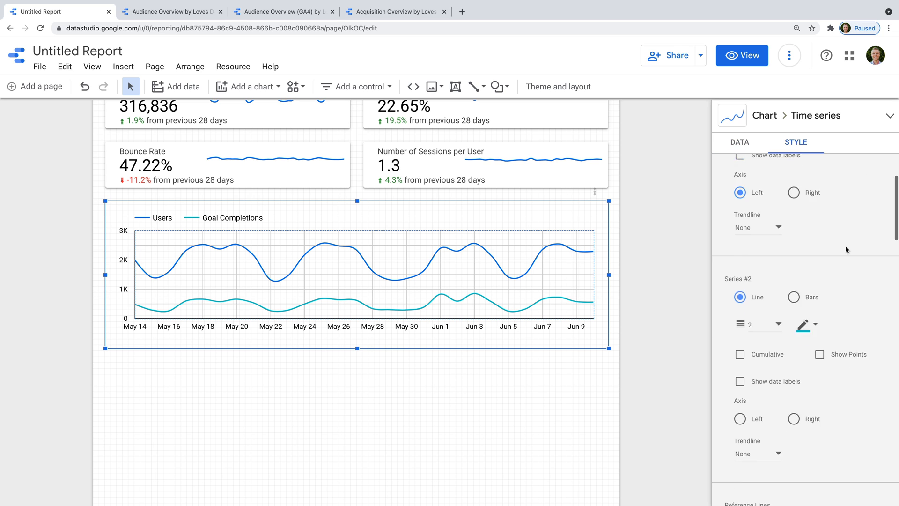
scroll(844, 246, down, 10)
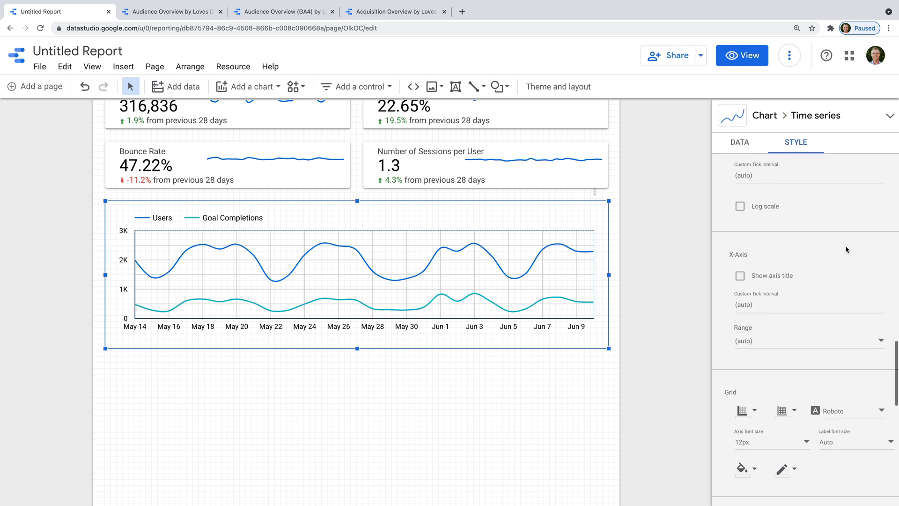
scroll(845, 245, down, 5)
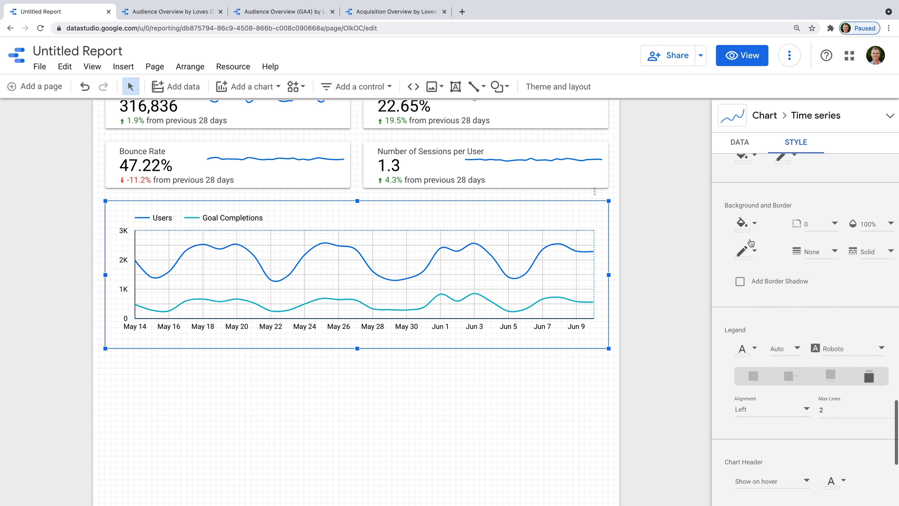
click(748, 230)
click(877, 276)
click(809, 226)
click(817, 307)
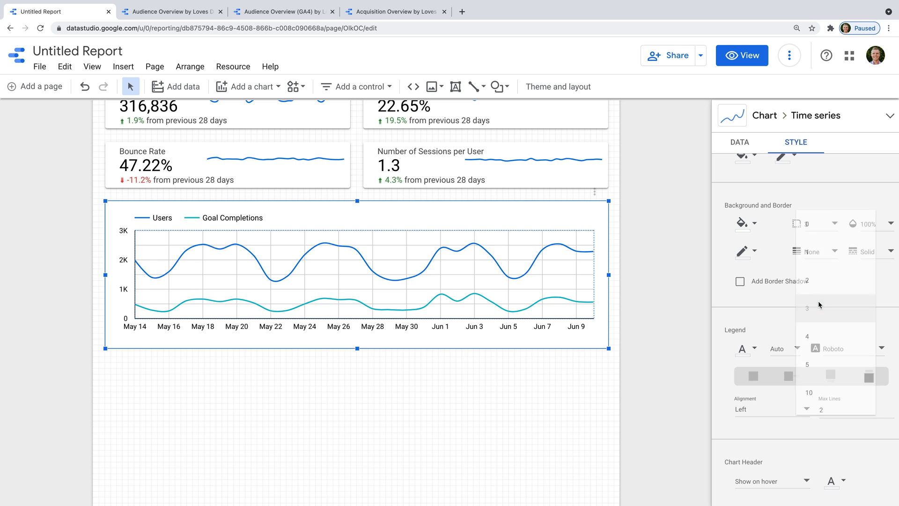
click(784, 284)
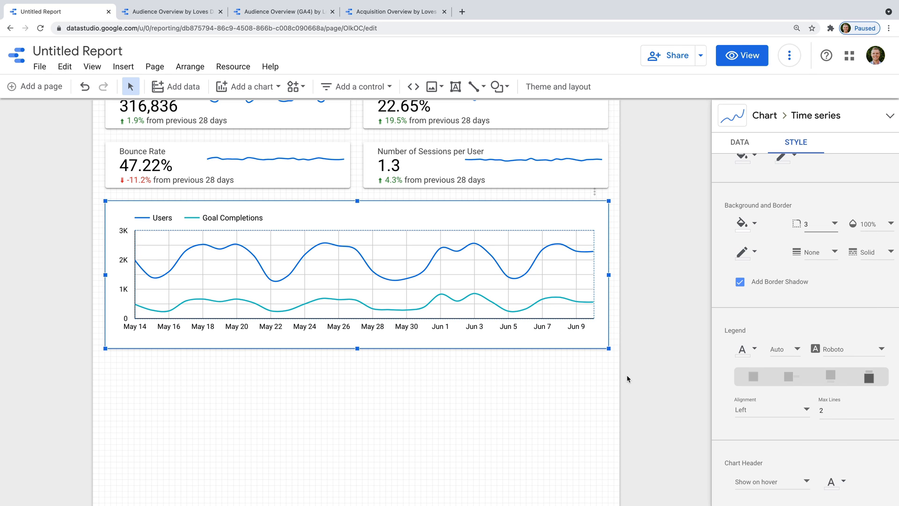
click(606, 375)
- Make the time series chart slightly taller by extending its lower edge, and deselect it
scroll(603, 374, down, 3)
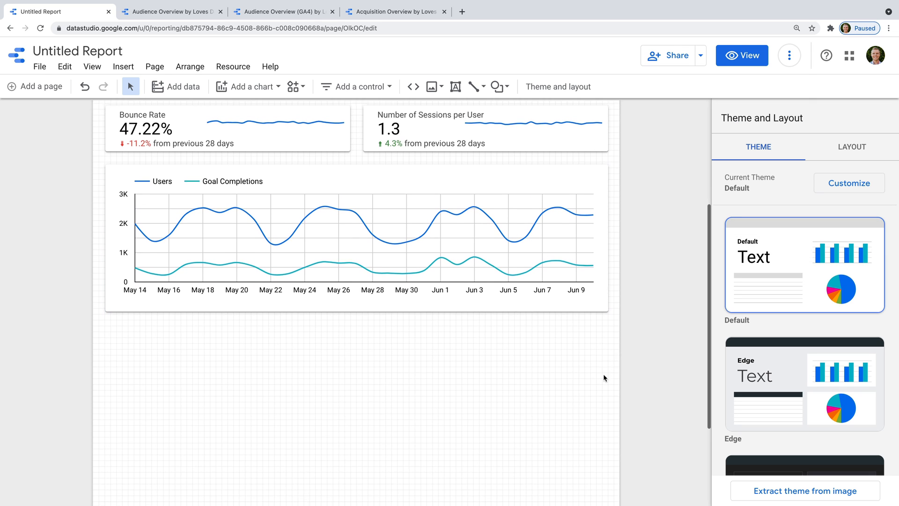
click(368, 248)
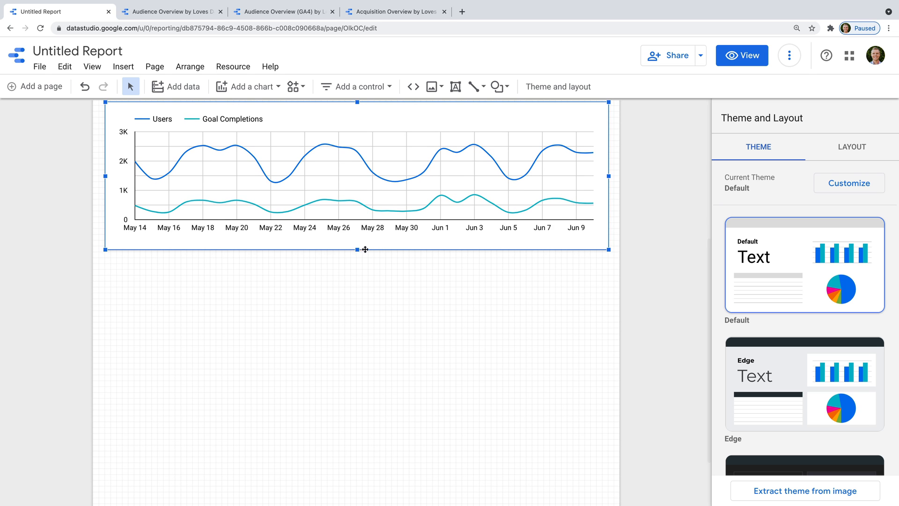
drag(357, 249, 357, 269)
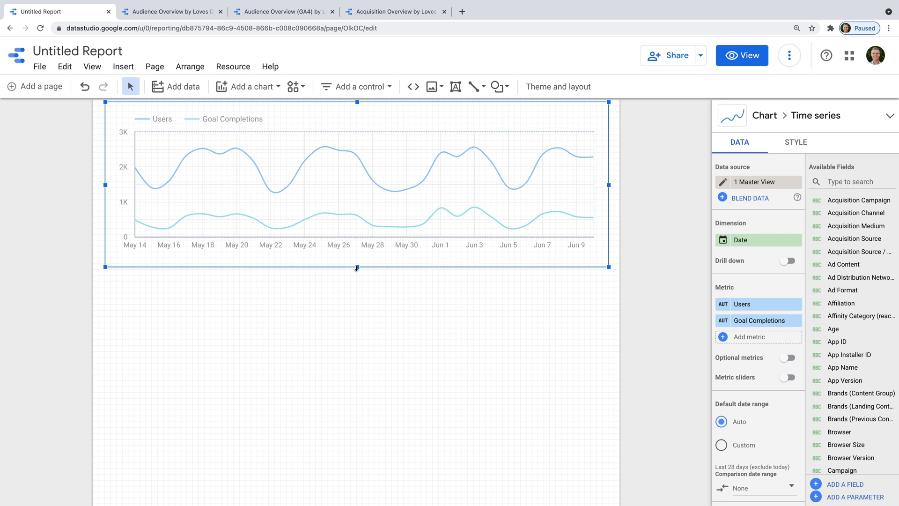
click(367, 285)
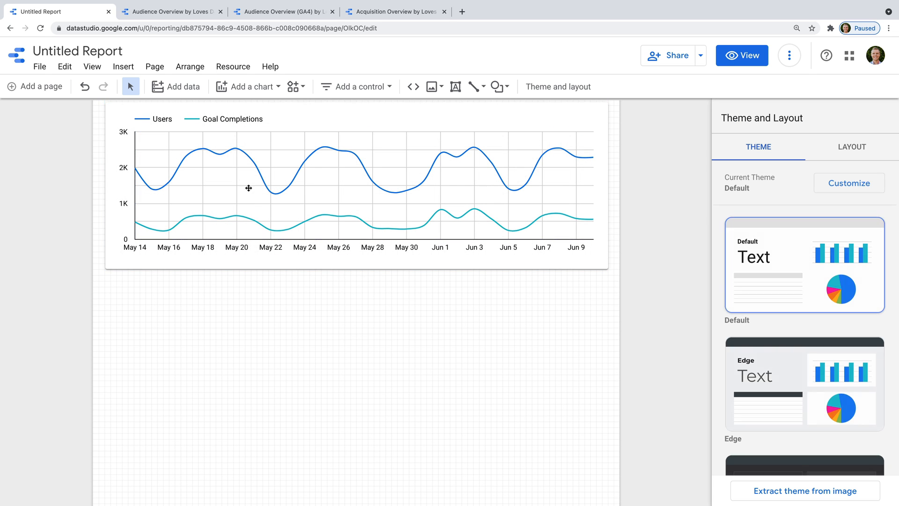
- Add a horizontal bar chart beneath the time series chart, using Device Category as its dimension
click(256, 87)
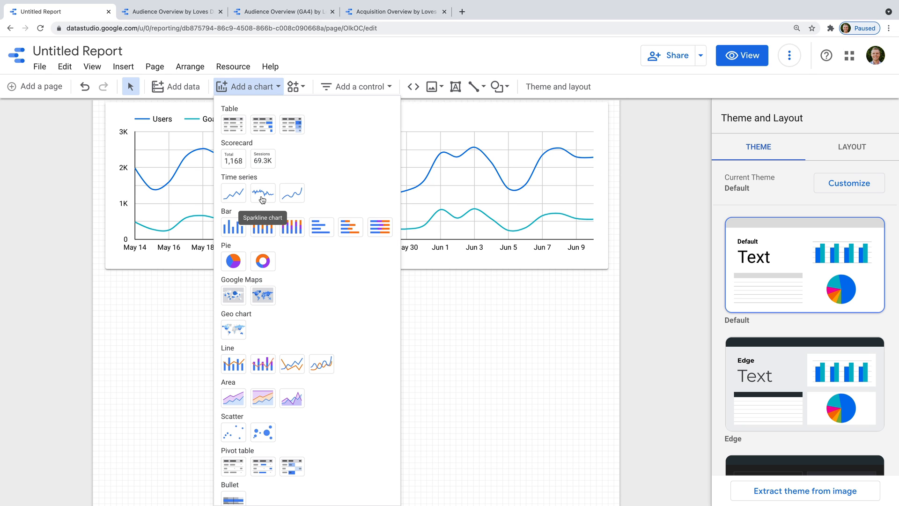
click(321, 227)
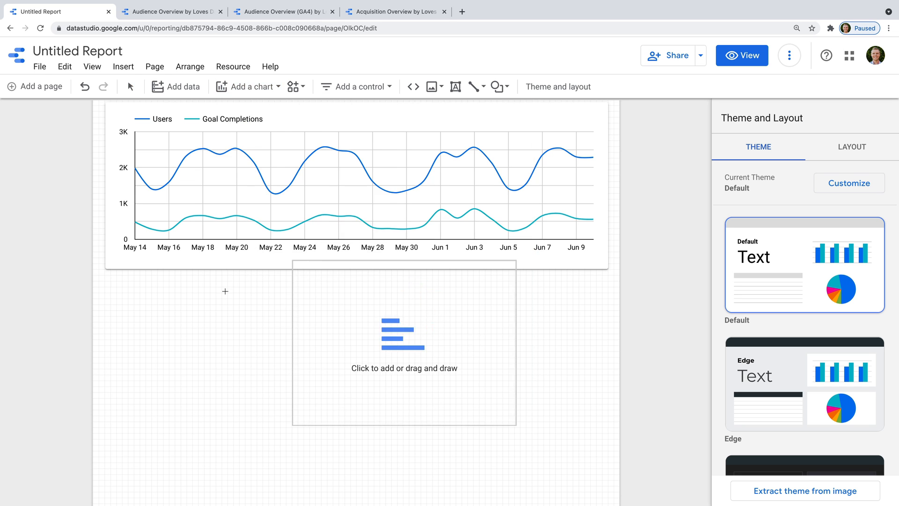
click(111, 289)
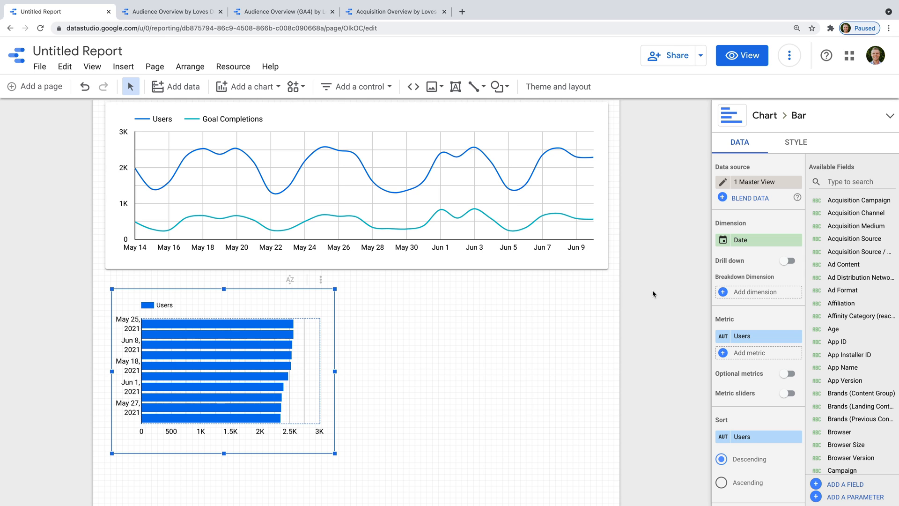
click(761, 239)
text(device)
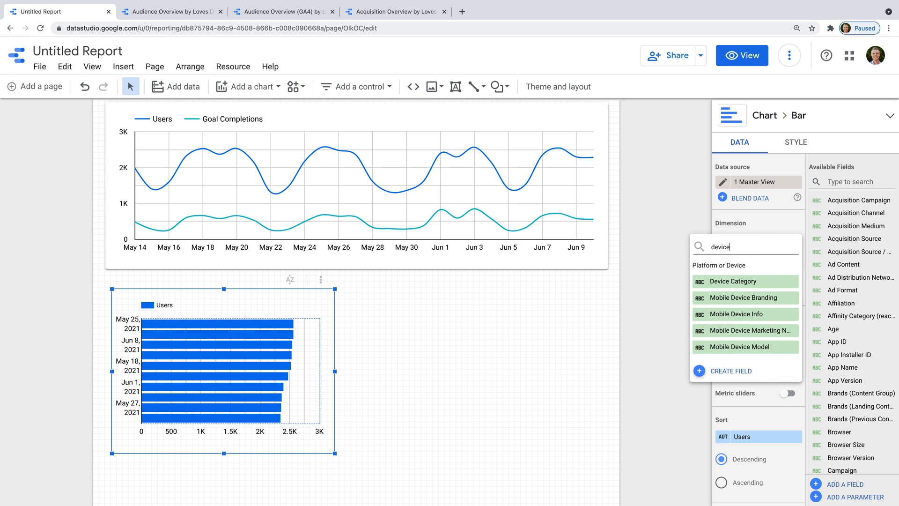
click(761, 280)
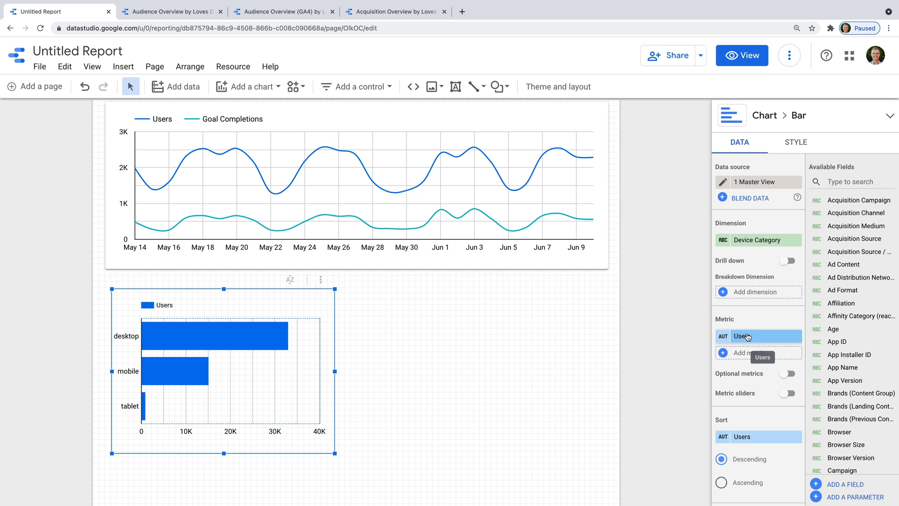
- Show data labels with compact numbers on the device bar chart and lower its upper edge slightly
click(797, 139)
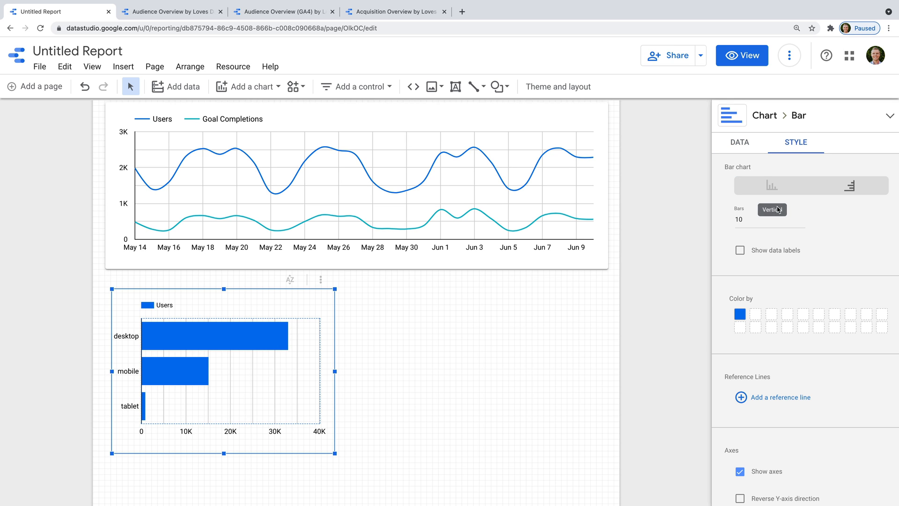
click(770, 250)
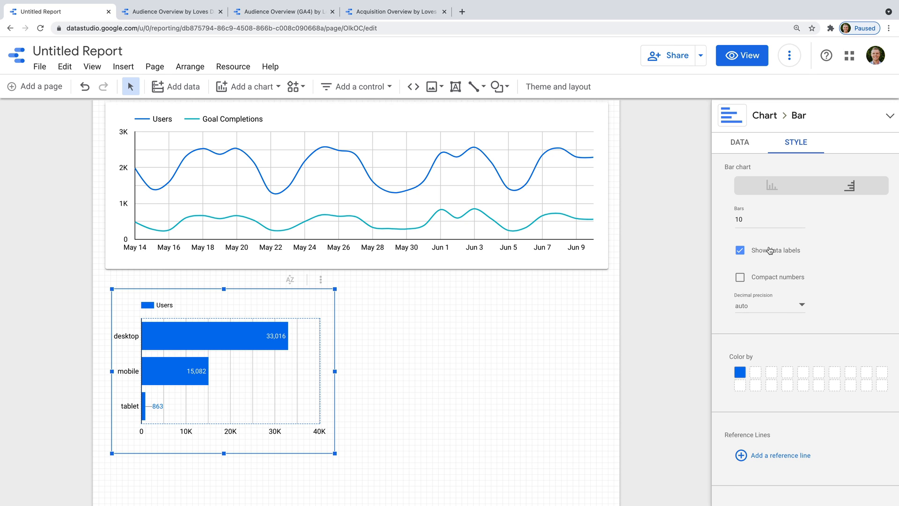
click(763, 280)
drag(225, 289, 224, 306)
- Set the legend of the device bar chart to None
scroll(797, 349, down, 10)
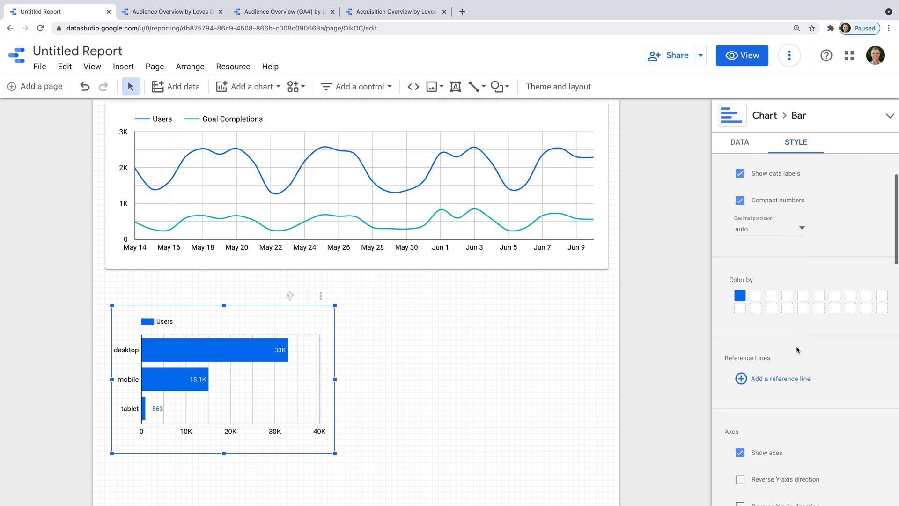
scroll(797, 349, down, 8)
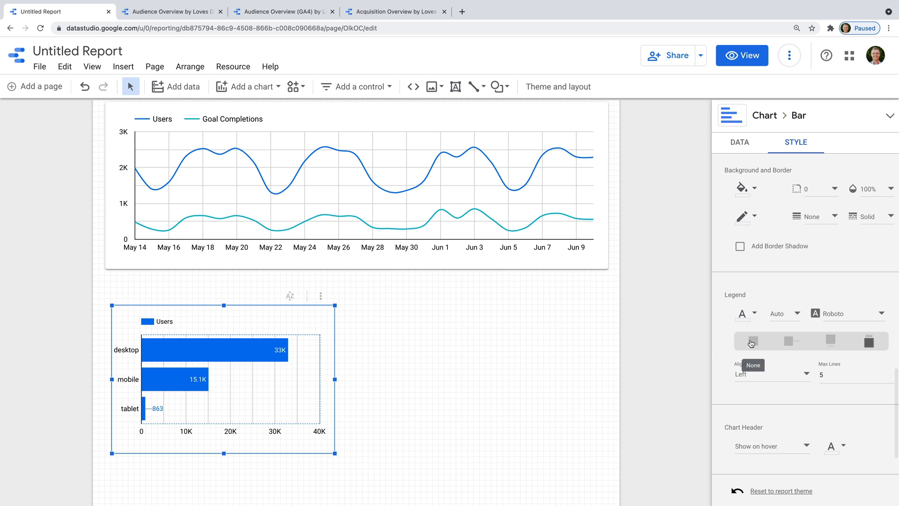
click(751, 344)
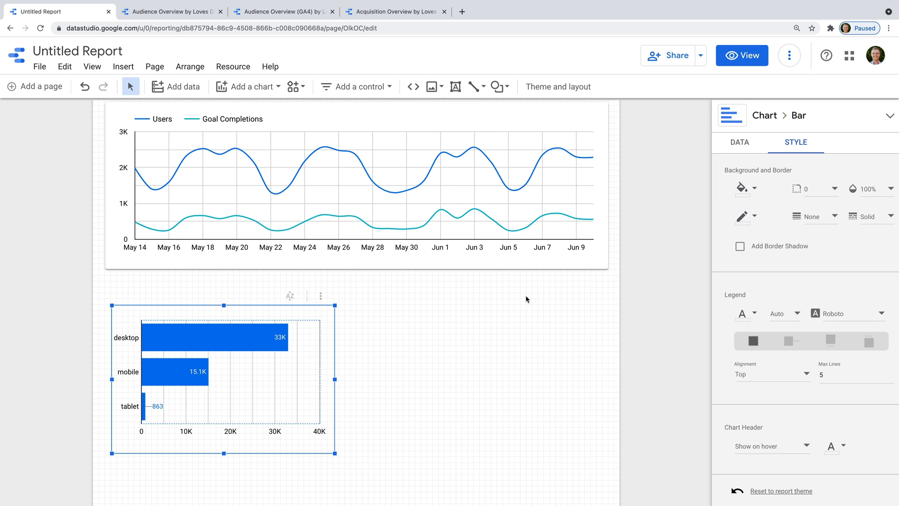
- Add a Device Category table directly beneath the bar chart and shorten it to fit within the page
click(246, 86)
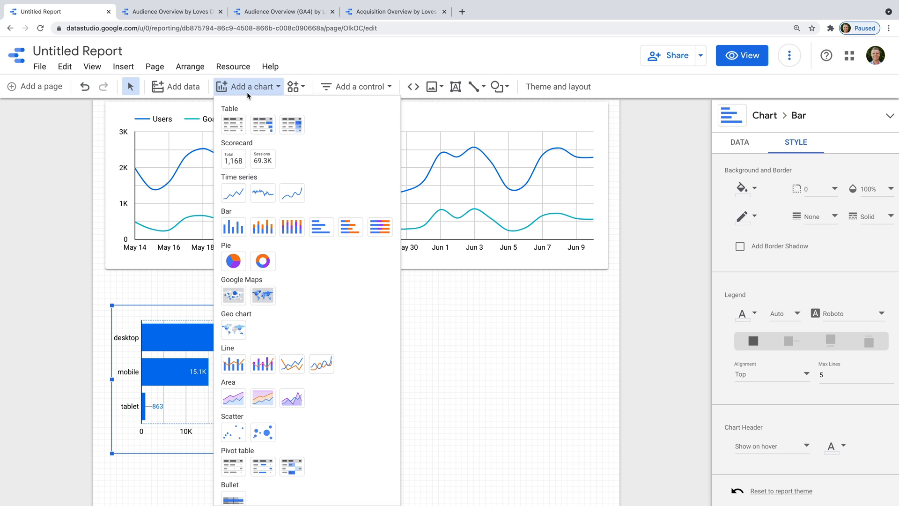
click(240, 131)
click(225, 478)
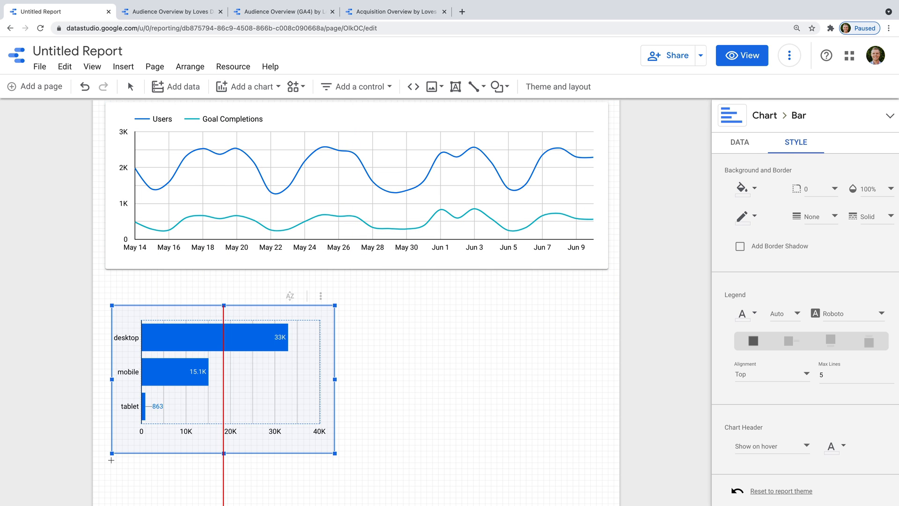
scroll(349, 395, down, 5)
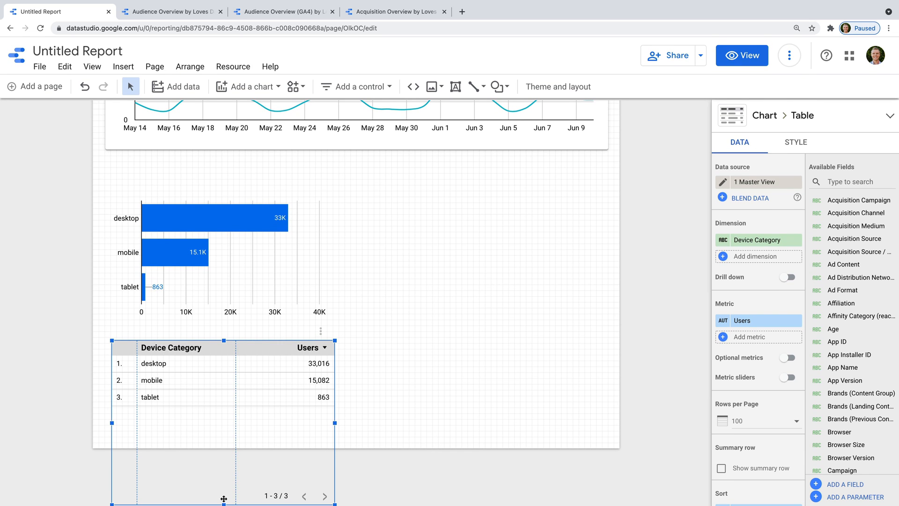
drag(224, 503, 231, 417)
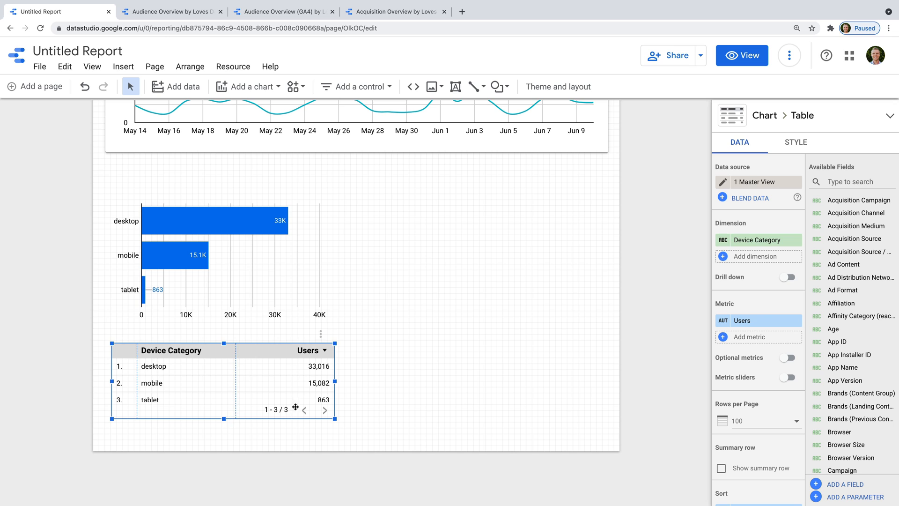
- Add Goal Completions as a second metric in the Device Category table
click(739, 338)
text(go)
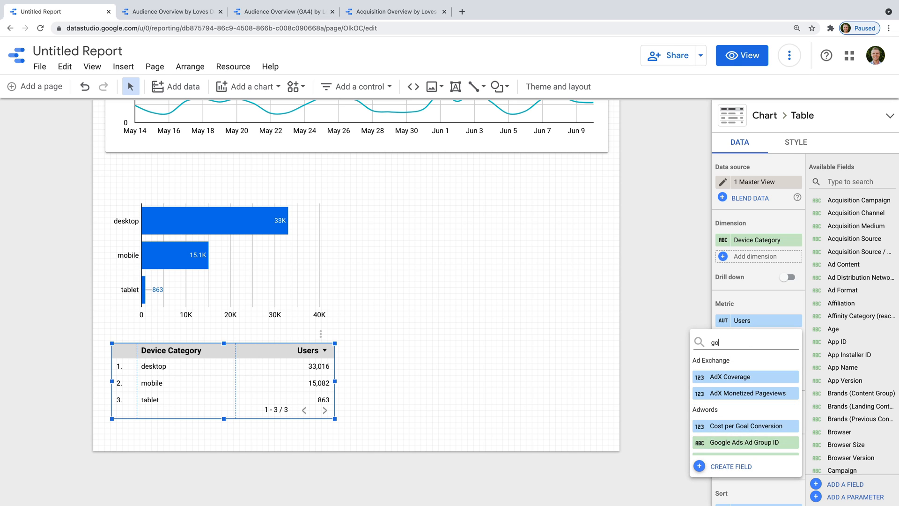
text(al comp)
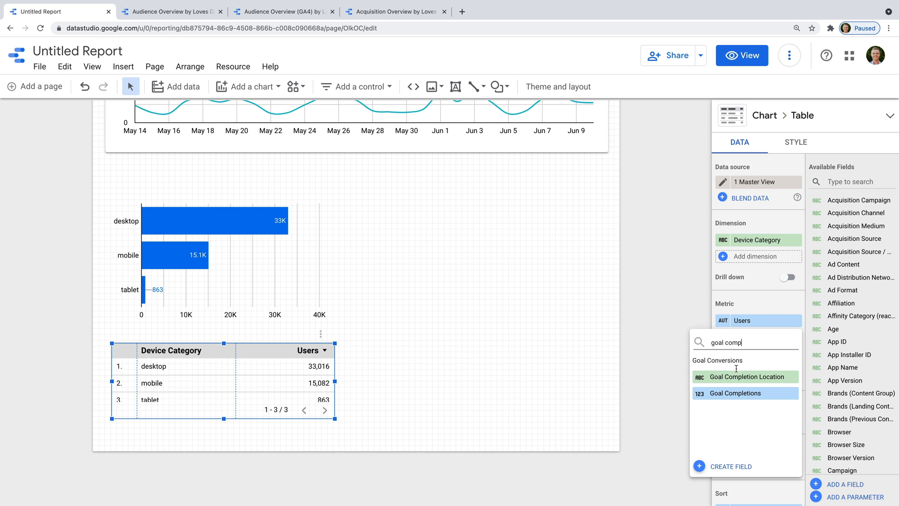
click(736, 392)
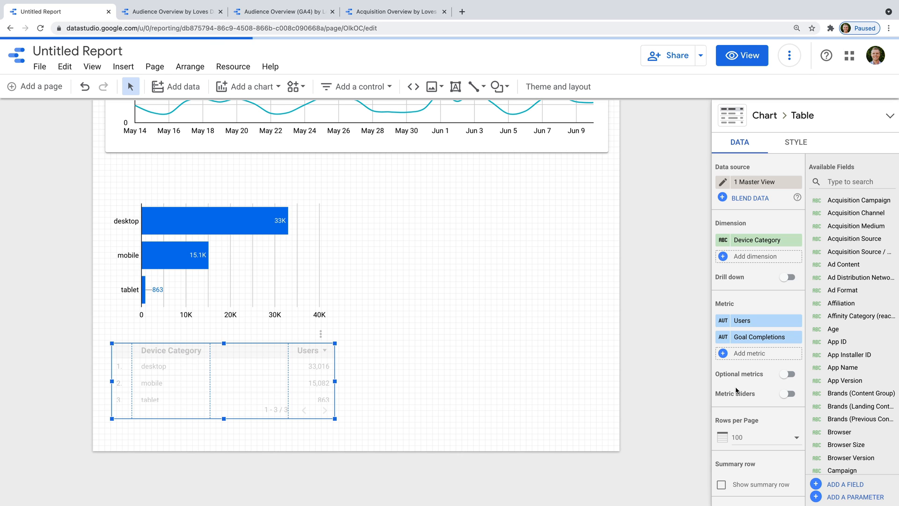
- Add Goal Conversion Rate as a third metric in the Device Category table
click(750, 354)
text(goal conver)
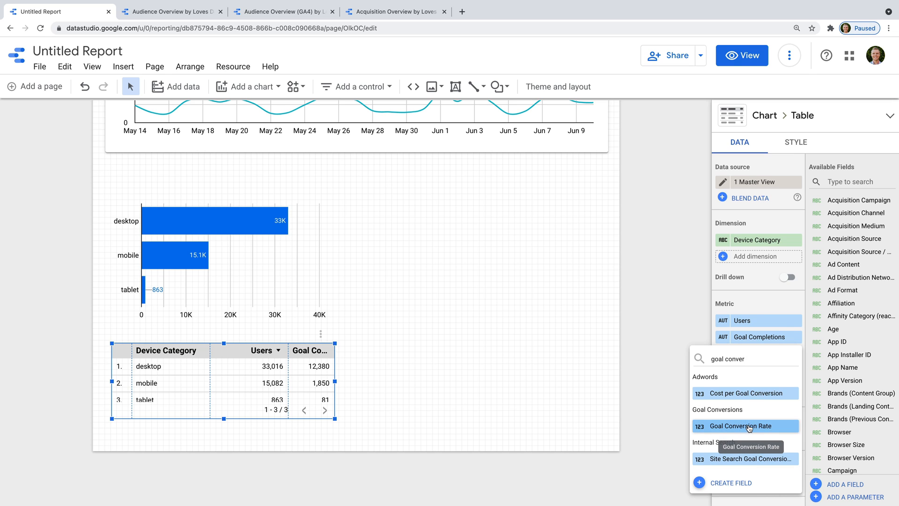
click(748, 426)
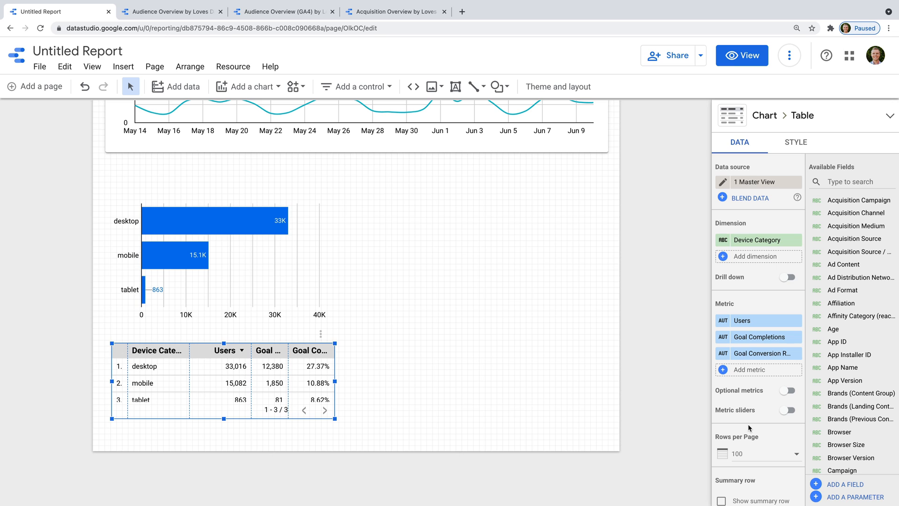
- Hide the row numbers and pagination in the Device Category table and shorten it to fit its rows
click(797, 146)
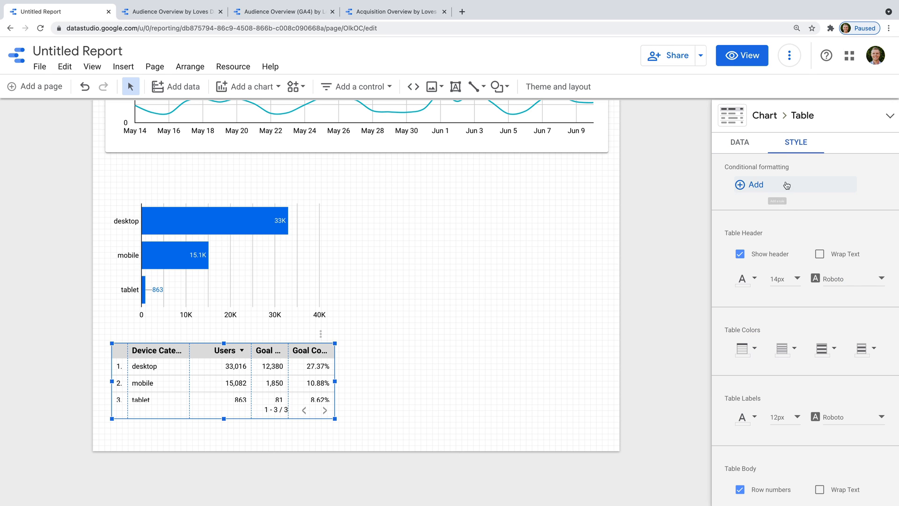
scroll(785, 243, down, 3)
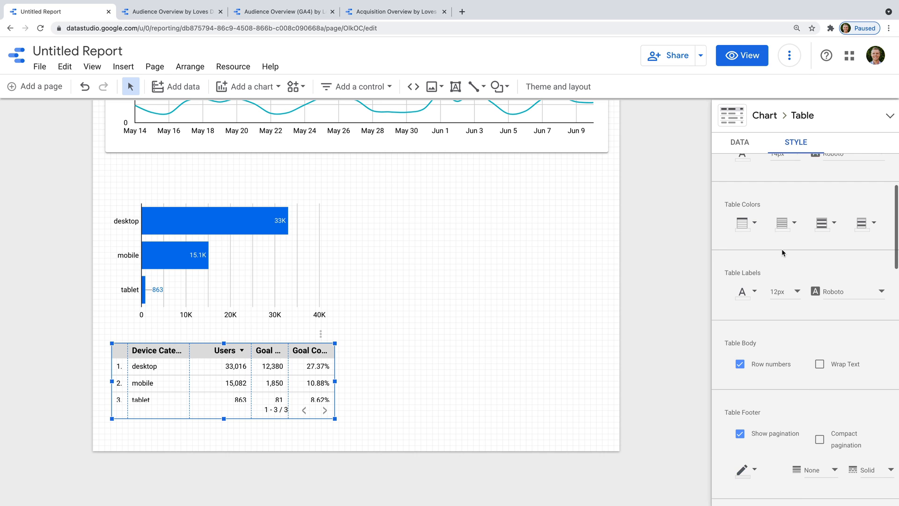
click(771, 362)
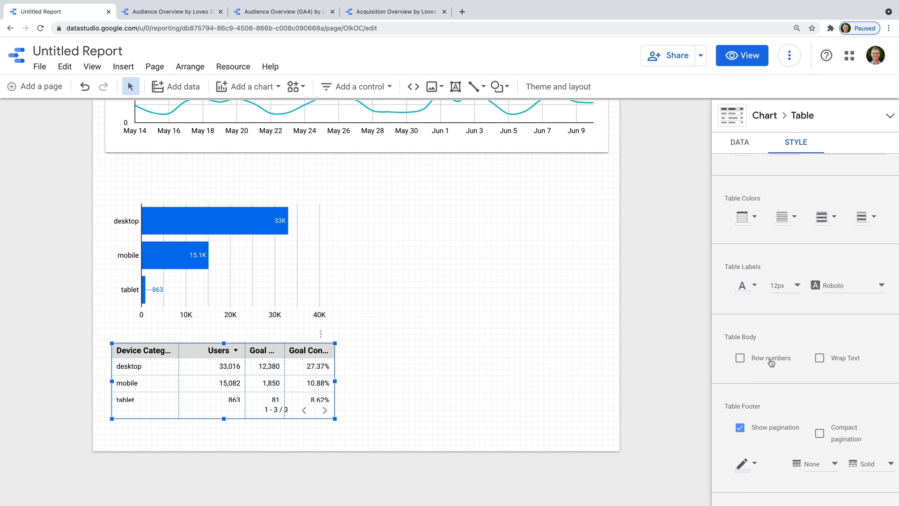
scroll(771, 362, down, 2)
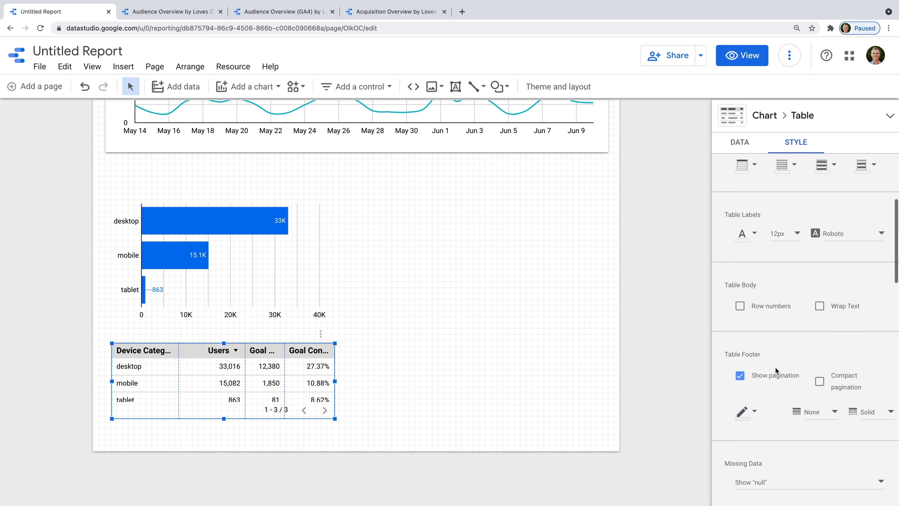
click(768, 356)
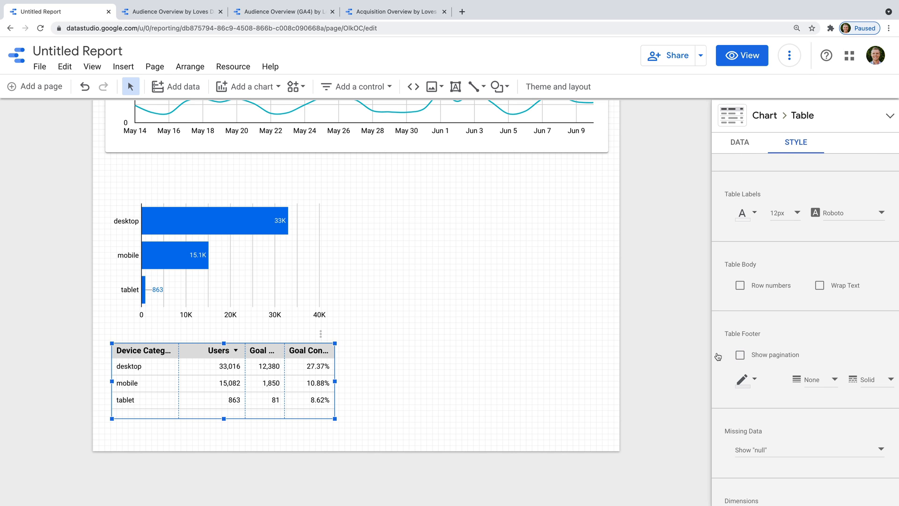
drag(224, 418, 225, 410)
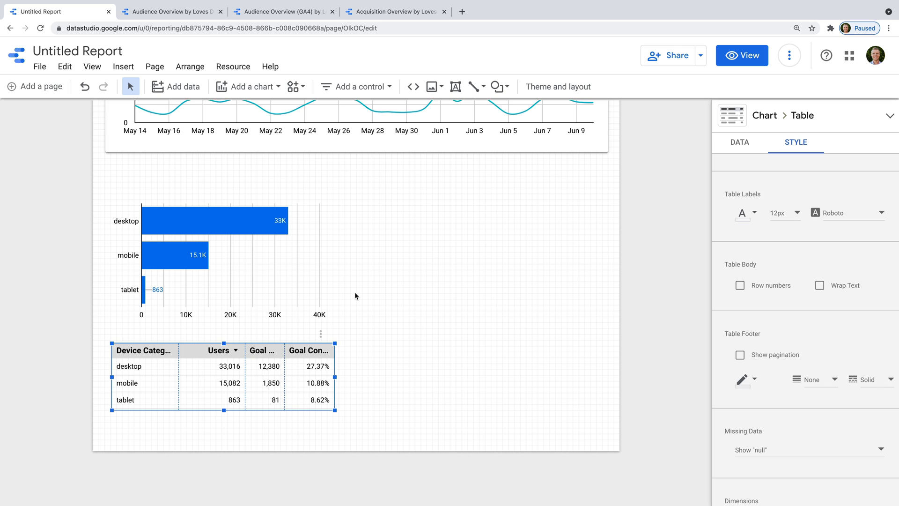
- Draw a rectangle below the time series chart that covers the device bar chart and table
click(500, 86)
scroll(520, 111, up, 1)
click(520, 111)
drag(105, 203, 364, 478)
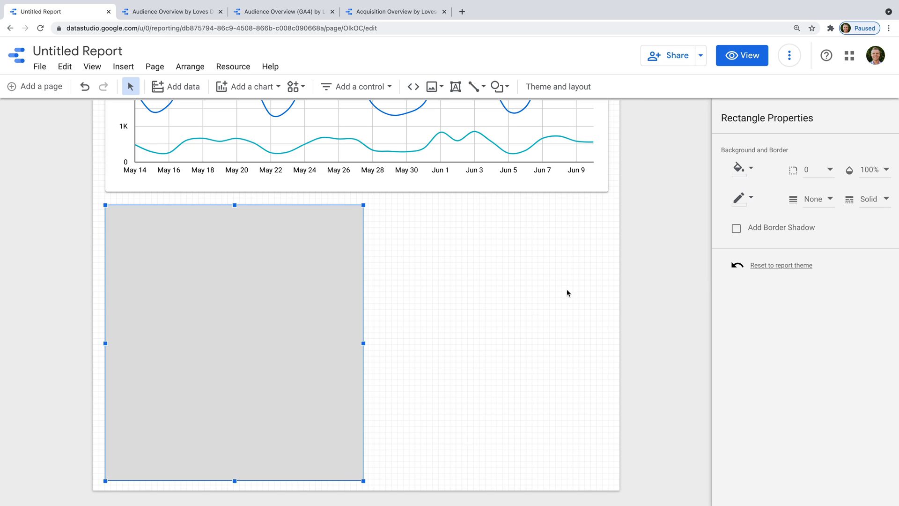
- Give the rectangle a white fill, a corner radius of 3 and a border shadow
click(744, 174)
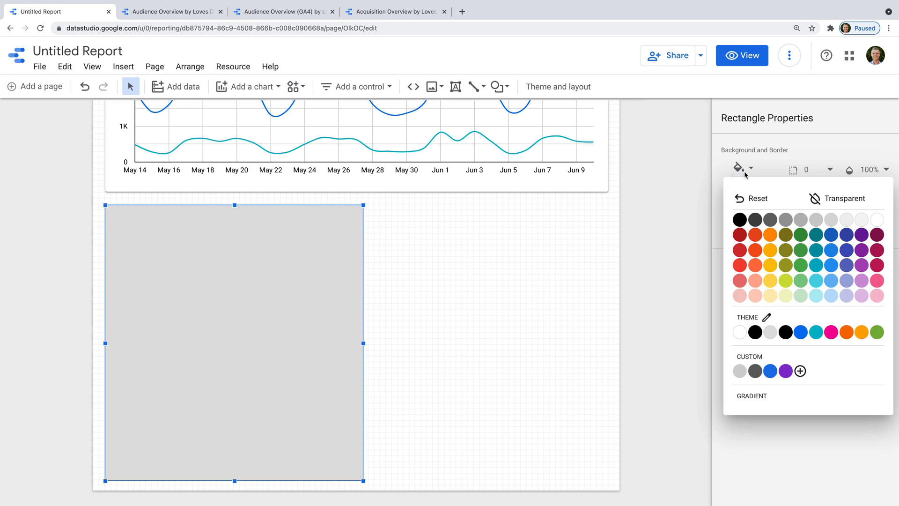
click(877, 220)
click(809, 171)
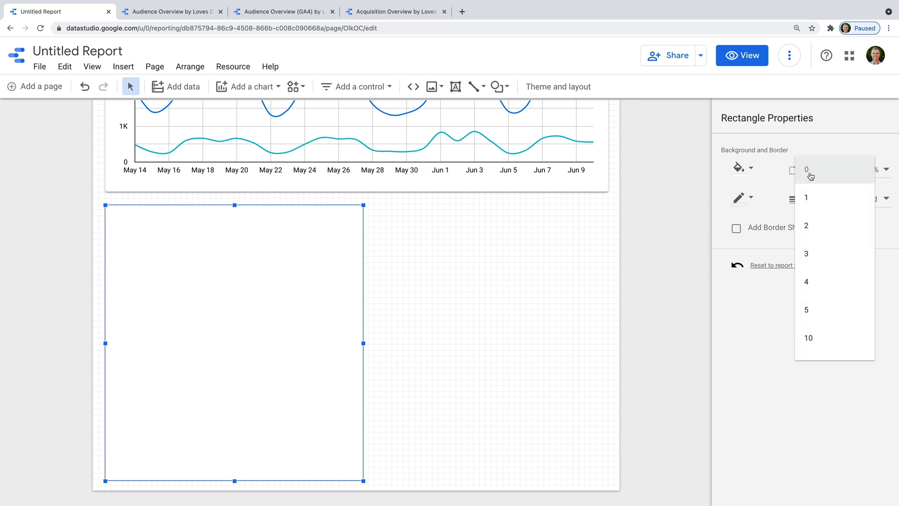
click(822, 253)
click(768, 230)
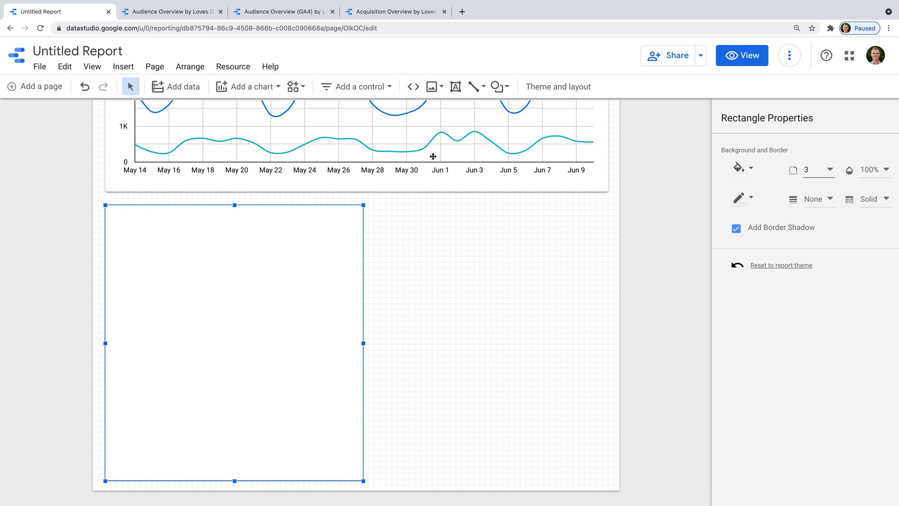
- Send the white rectangle behind the device charts and widen the Device Category table to the rectangle's full width
click(190, 67)
mouse_move(203, 92)
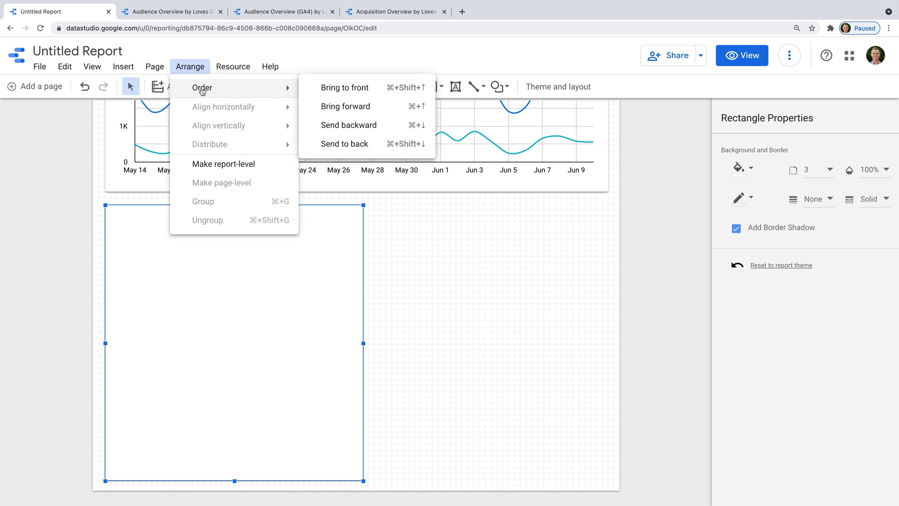
click(373, 146)
mouse_move(263, 391)
mouse_down()
mouse_move(261, 406)
mouse_move(267, 399)
mouse_up()
drag(328, 424, 363, 423)
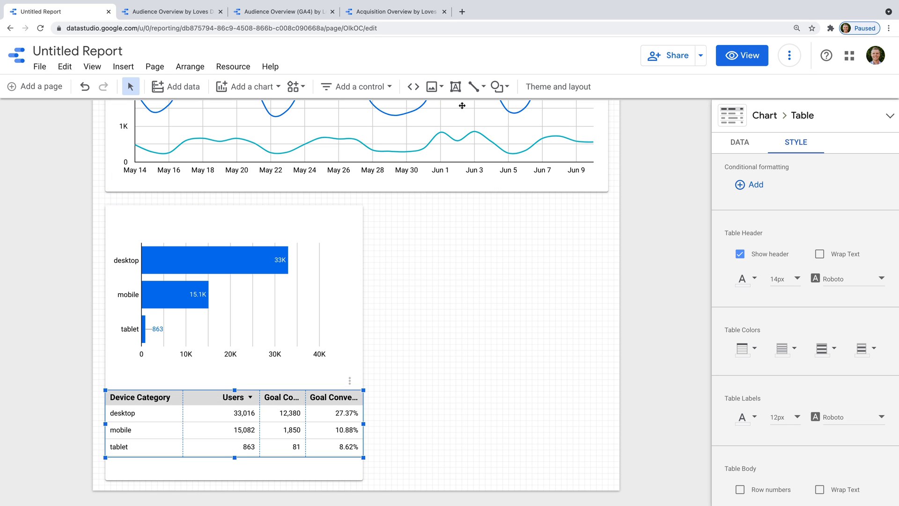
- Add the heading "Devices" above the bar chart in bold 16px text
click(459, 88)
click(113, 213)
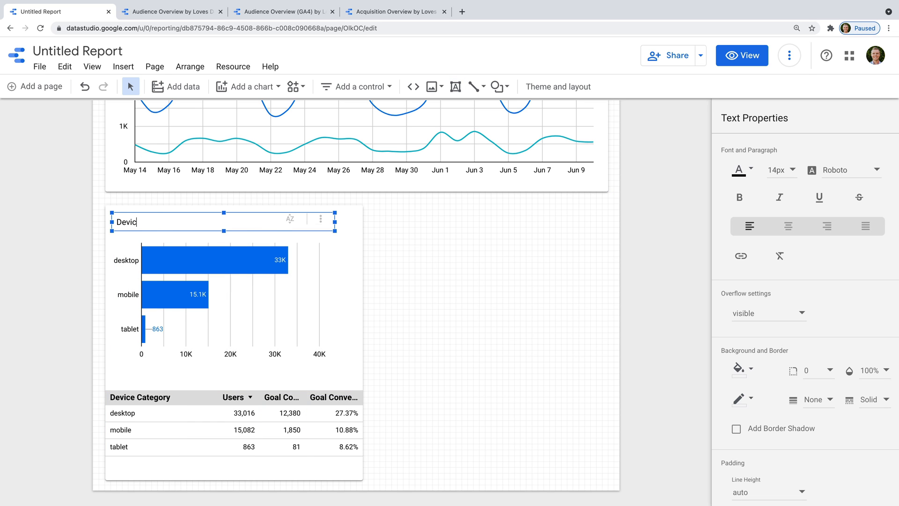
double_click(164, 223)
click(779, 170)
click(785, 200)
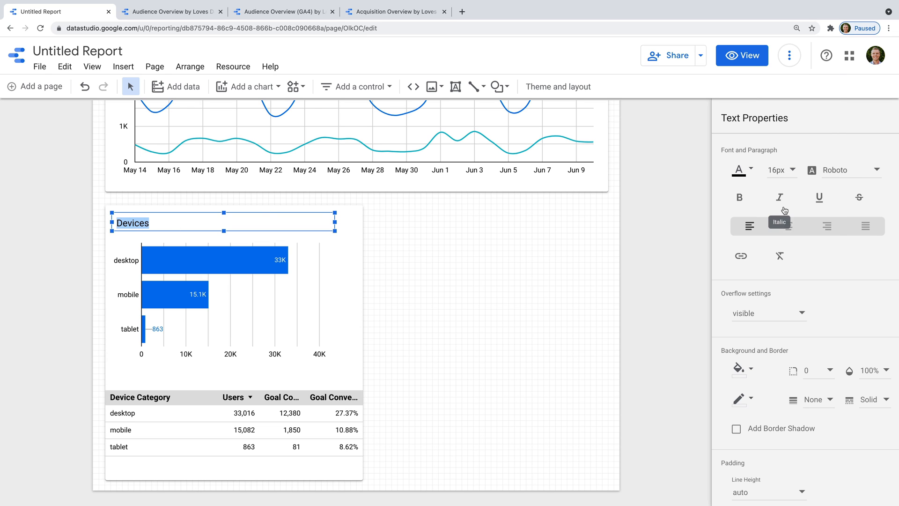
click(739, 197)
click(440, 278)
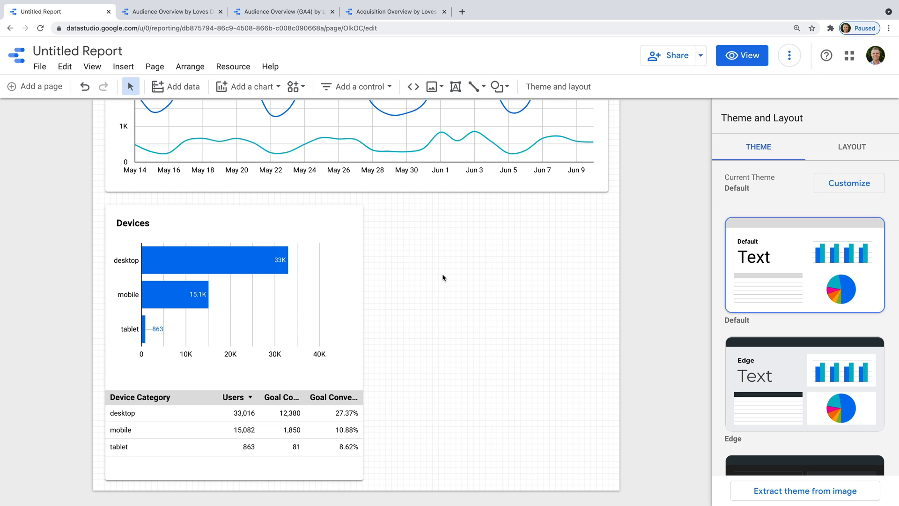
- Add a geo chart of Users by Country beside the Devices card and hide its legend
click(235, 88)
click(233, 333)
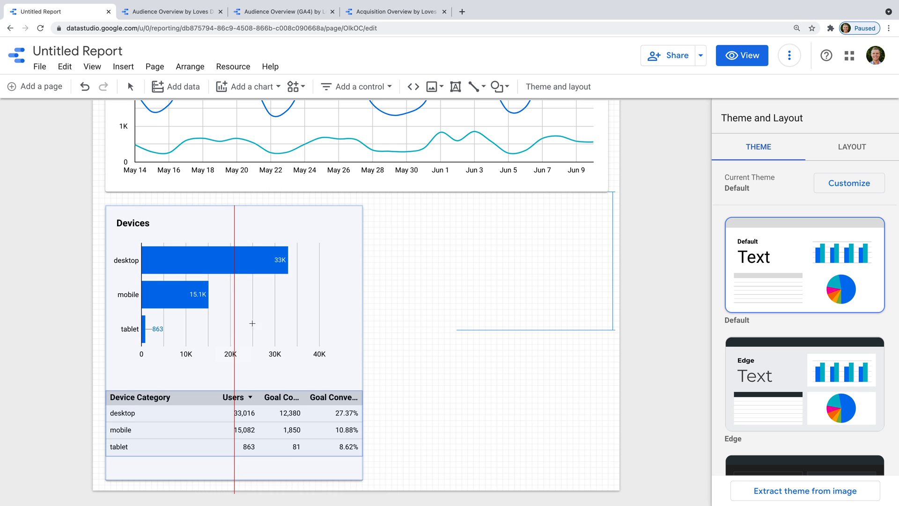
click(374, 235)
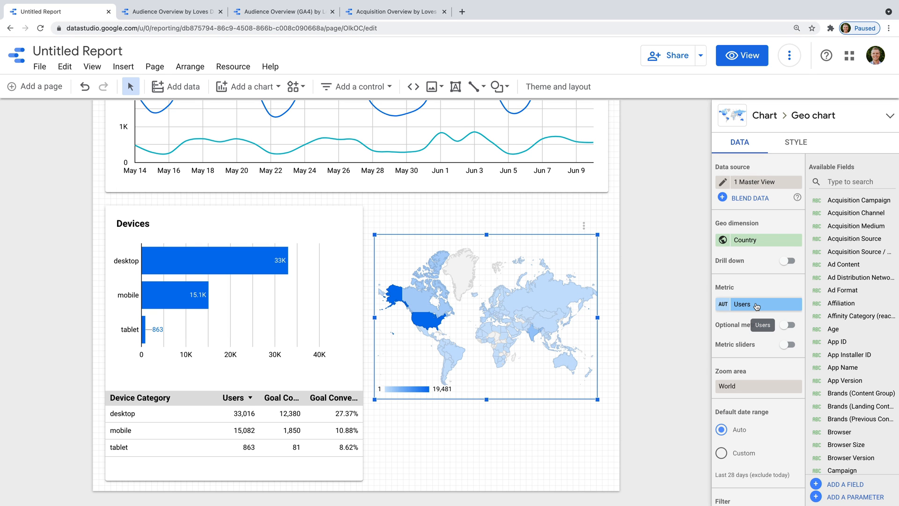
click(794, 145)
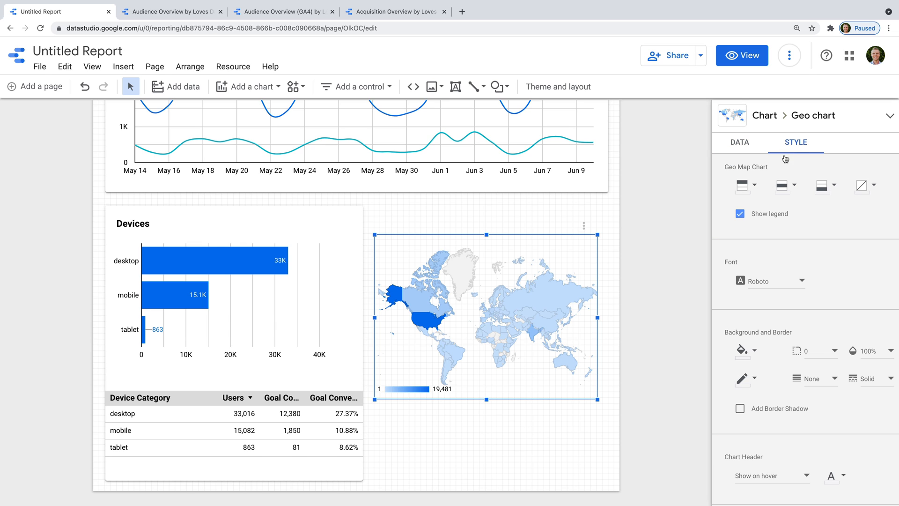
click(740, 214)
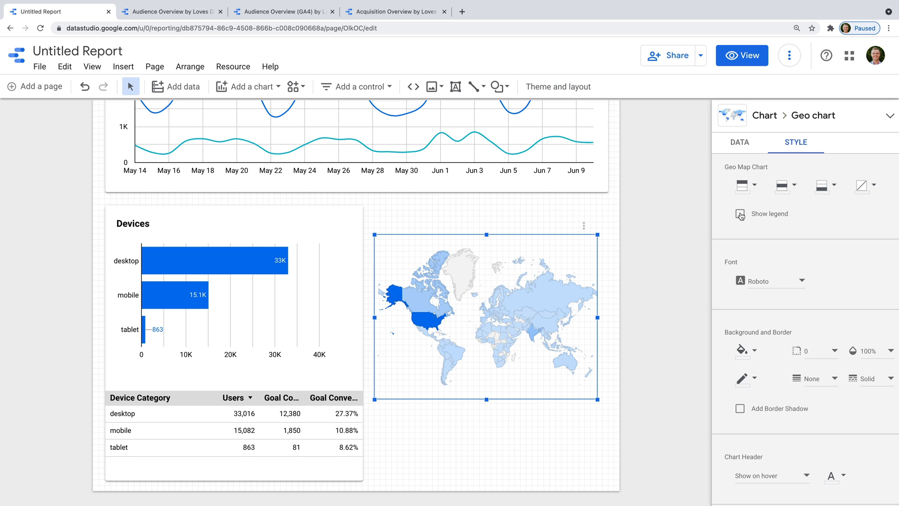
- Duplicate the Devices background rectangle, place the copy over the geo chart and resize it to the page's margin
click(338, 225)
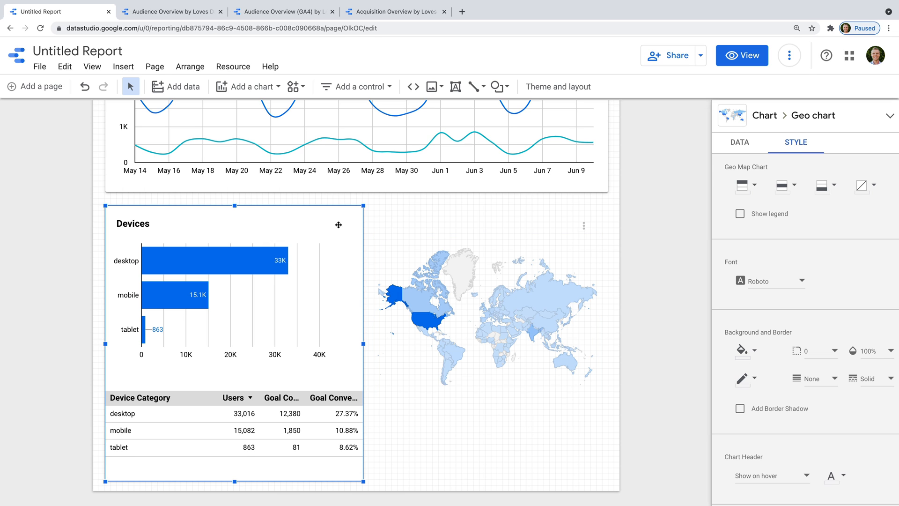
key(ctrl+d)
drag(305, 225, 569, 214)
drag(610, 343, 610, 343)
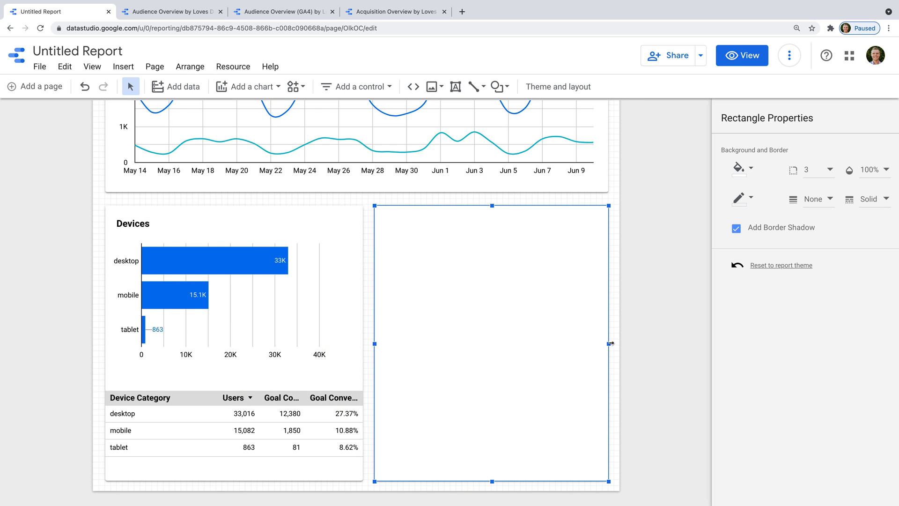
- Send the copied rectangle behind the geo chart and widen the map to the rectangle's full width
click(190, 66)
mouse_move(208, 92)
click(331, 143)
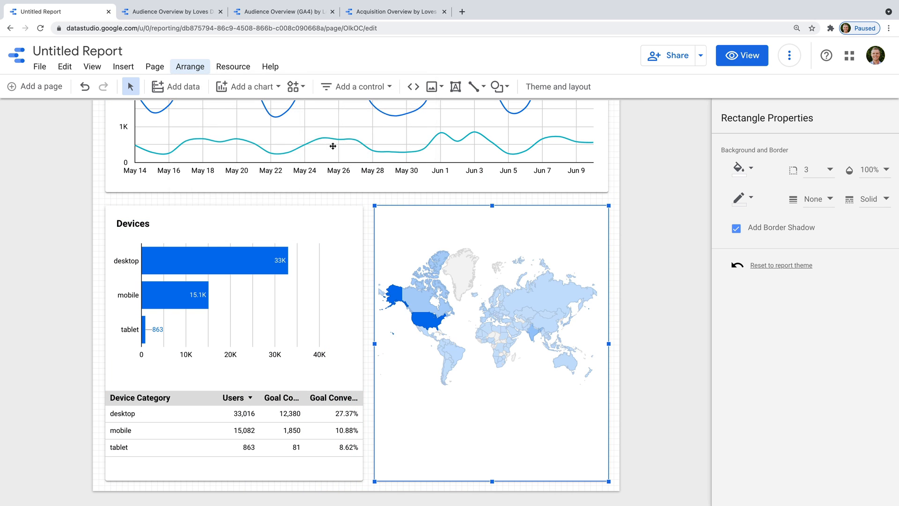
click(445, 323)
drag(598, 317, 606, 316)
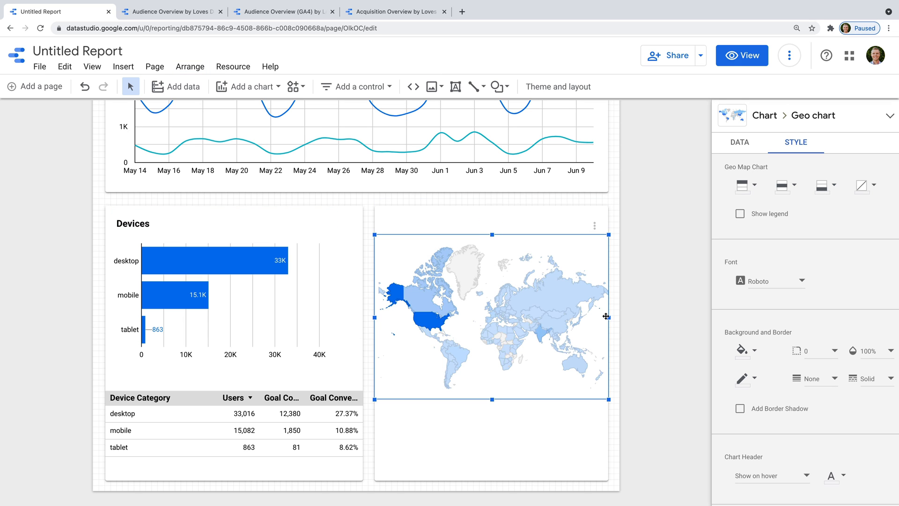
- Duplicate the Devices heading, place the copy above the map and change its text to "Geographic Location"
click(143, 221)
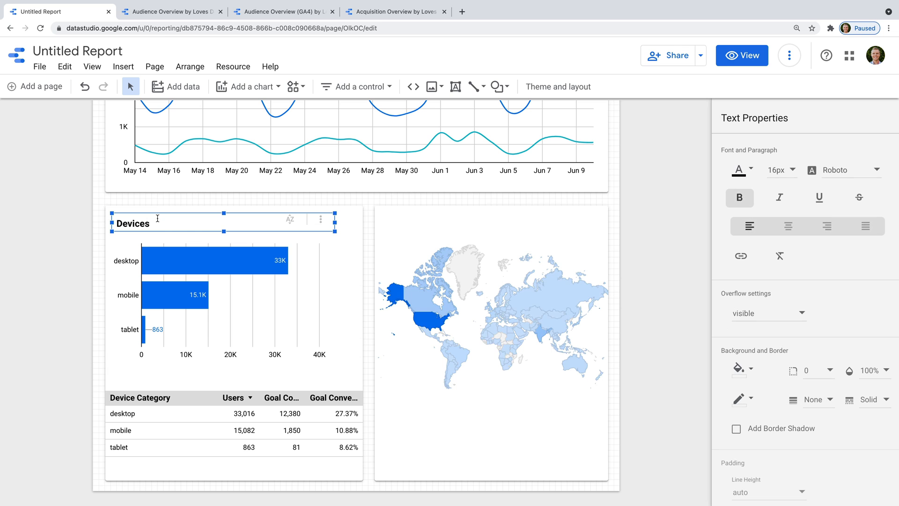
key(super+d)
drag(177, 228, 439, 215)
double_click(416, 223)
text(Geographic Location)
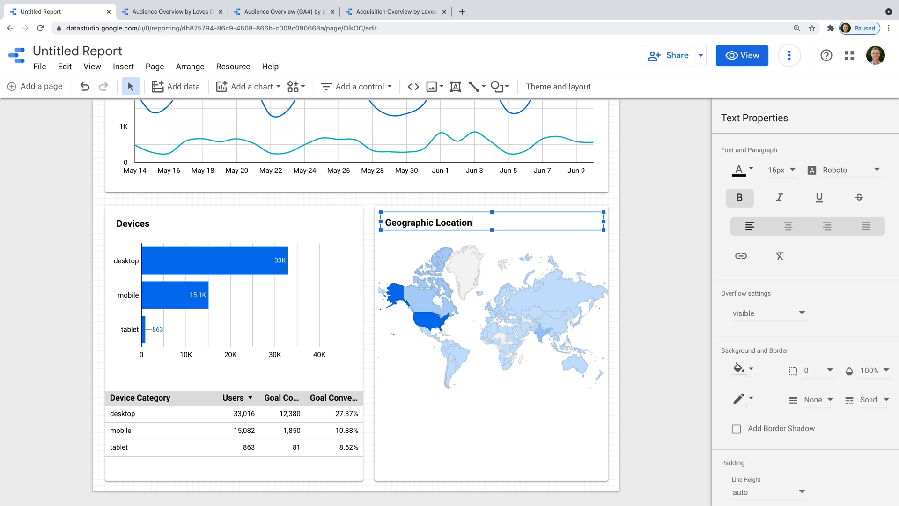
click(637, 289)
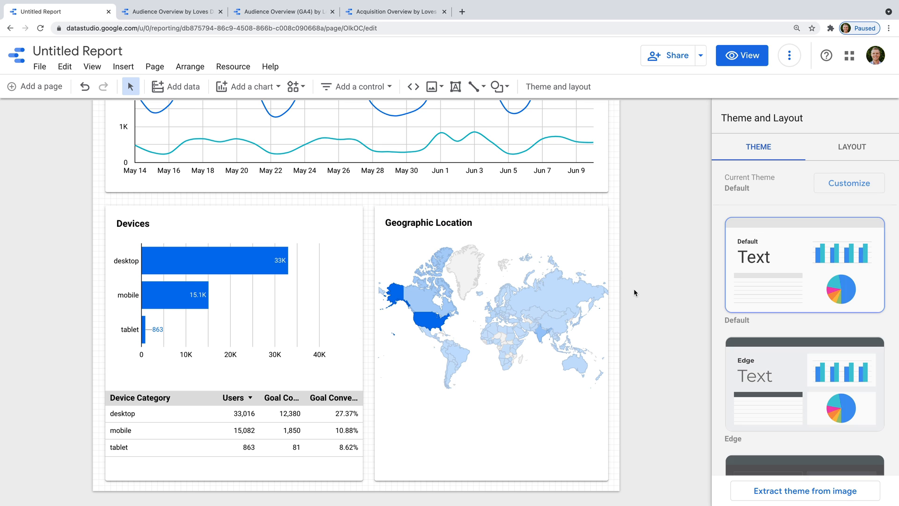
- Draw a full-width header rectangle across the top of the page and fill it black
scroll(634, 288, up, 7)
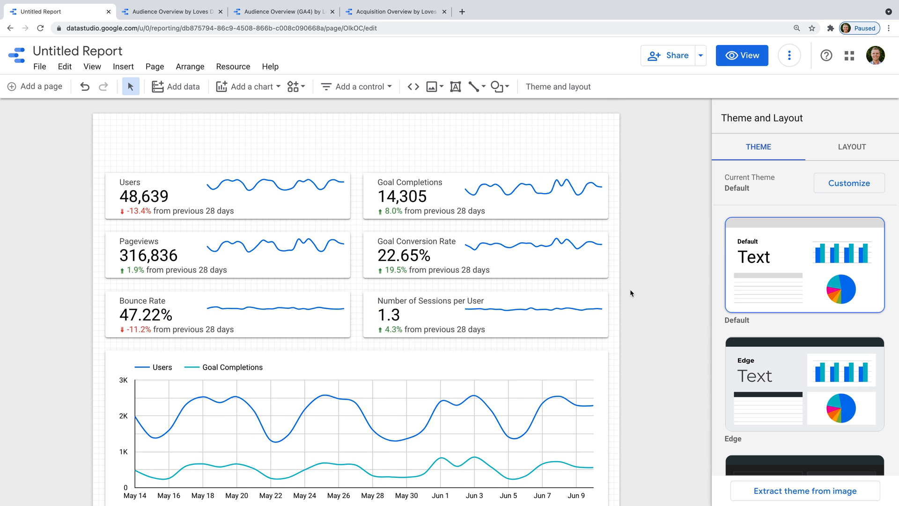
click(505, 89)
click(518, 111)
drag(93, 114, 620, 160)
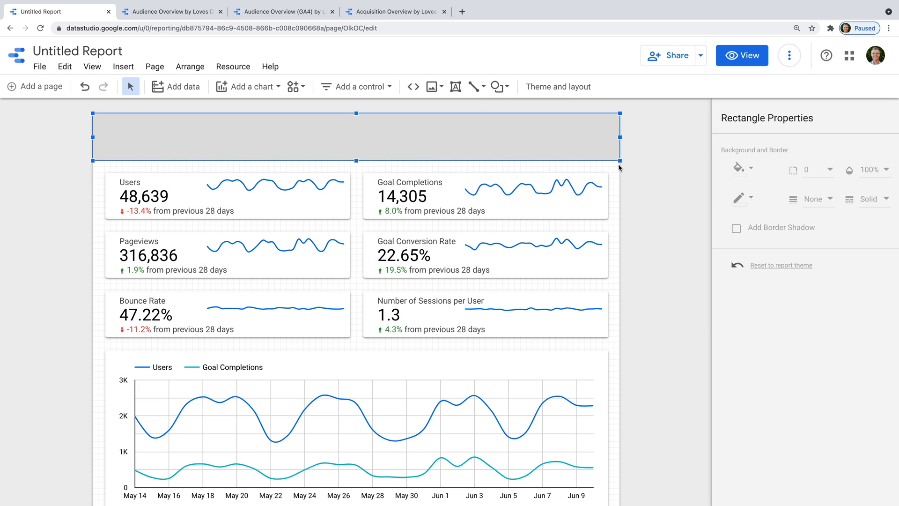
click(740, 168)
click(740, 220)
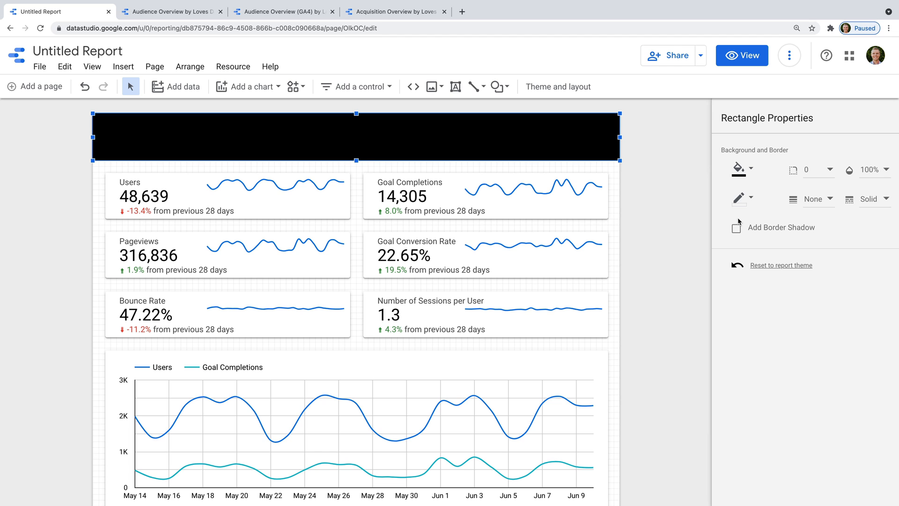
click(664, 185)
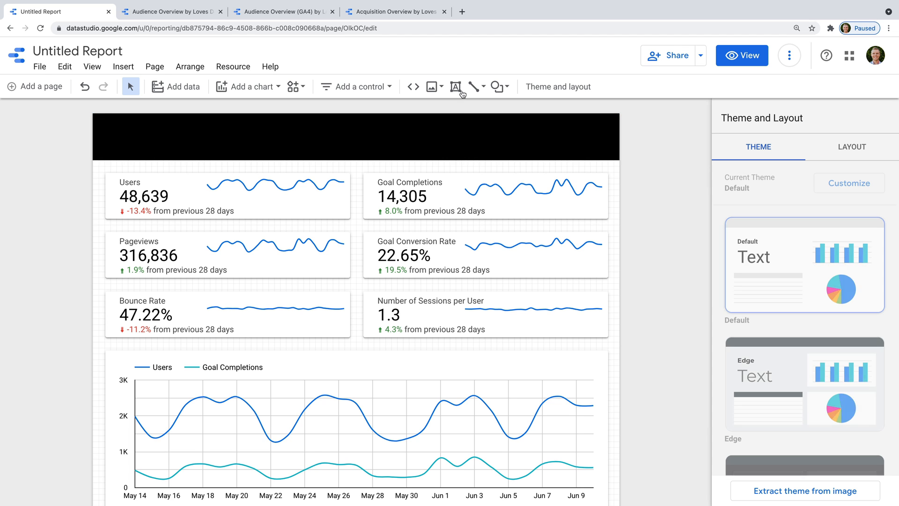
- Add the title "Audience Overview by Loves Data" in white 24px text on the black header
click(455, 86)
click(111, 130)
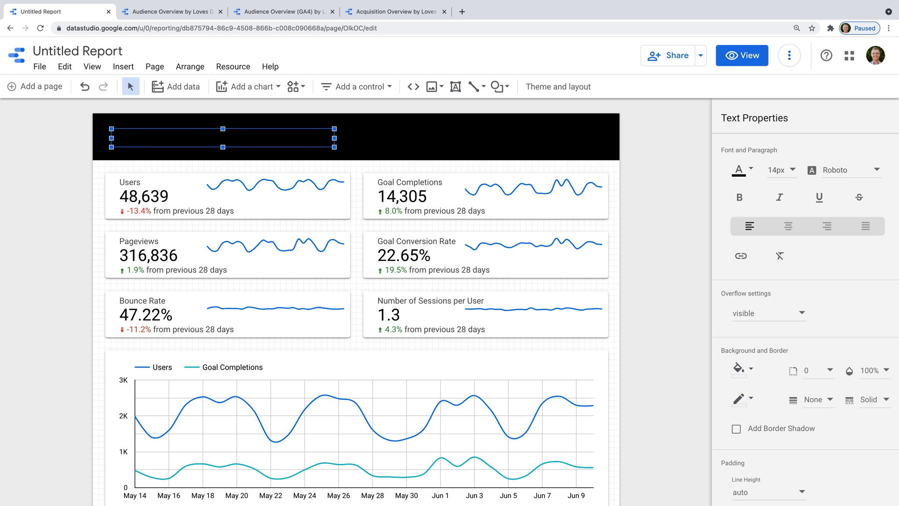
key(ctrl+a)
click(740, 169)
click(870, 193)
click(792, 172)
click(788, 225)
click(793, 171)
click(790, 226)
text(Audience Overview by Loves Data)
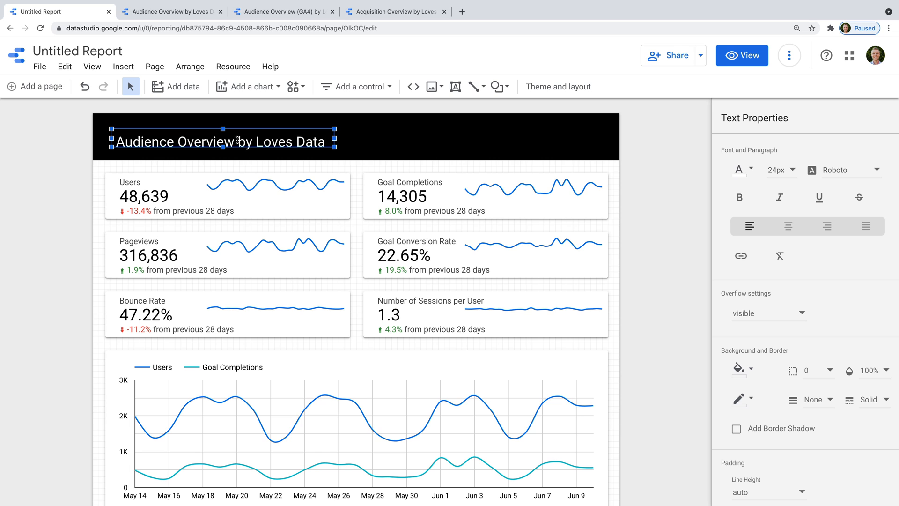
- Color the words "by Loves Data" in the header title grey
drag(238, 140, 338, 143)
click(740, 169)
click(791, 197)
click(274, 144)
drag(238, 140, 328, 143)
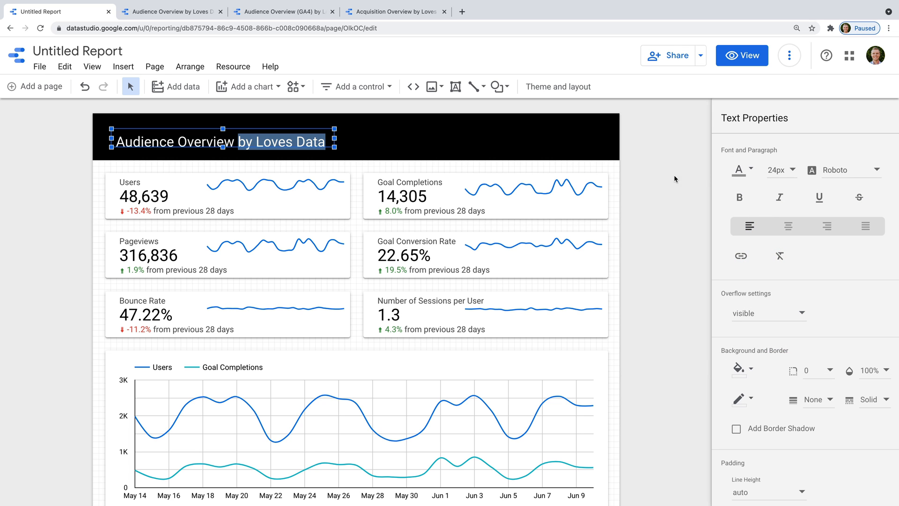
click(739, 170)
click(771, 197)
click(740, 169)
click(786, 193)
- Make "Audience Overview" in the header title bold and move the title text box slightly higher
click(235, 146)
drag(234, 146, 107, 142)
key(ctrl+b)
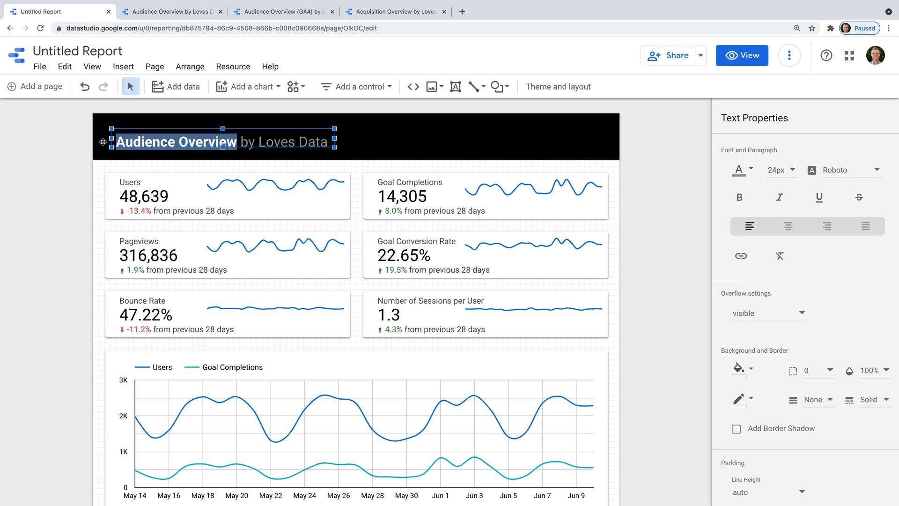
click(627, 192)
click(186, 139)
drag(181, 129, 181, 124)
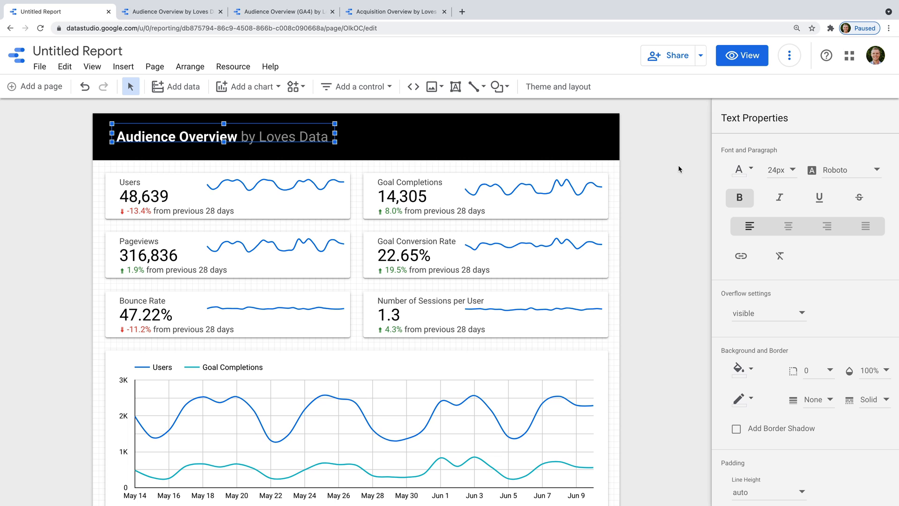
- Add a date range control on the right side of the black header and set its text color to white
click(358, 87)
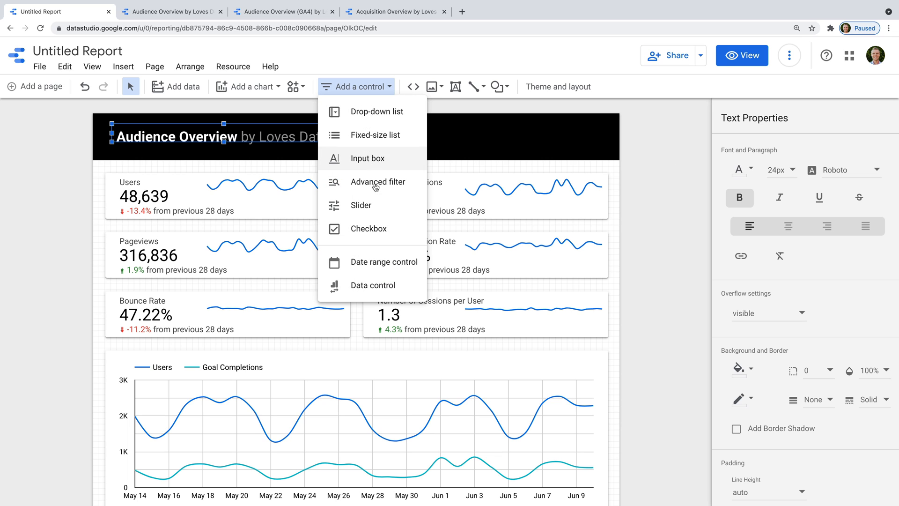
click(407, 266)
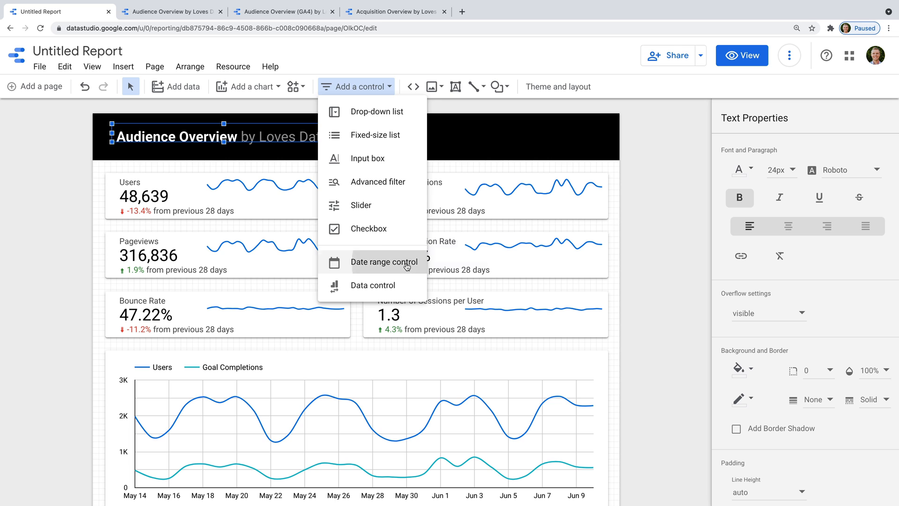
click(430, 123)
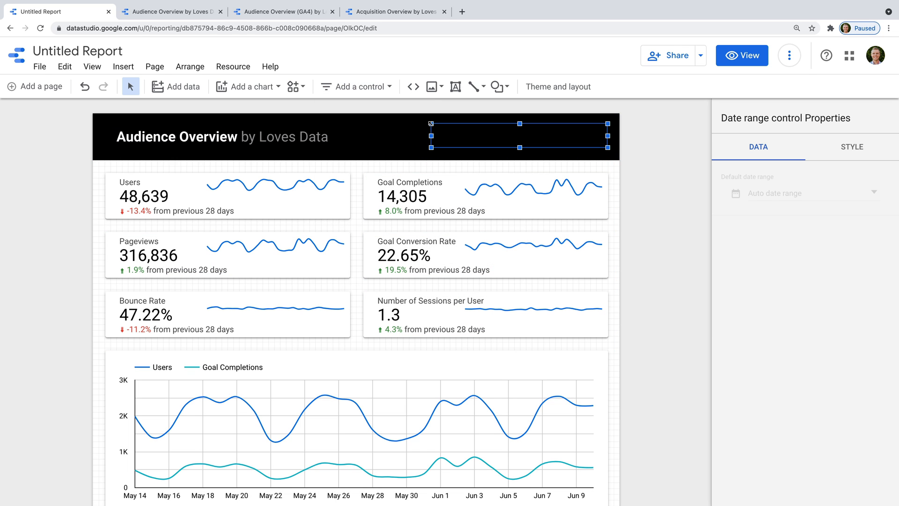
click(864, 148)
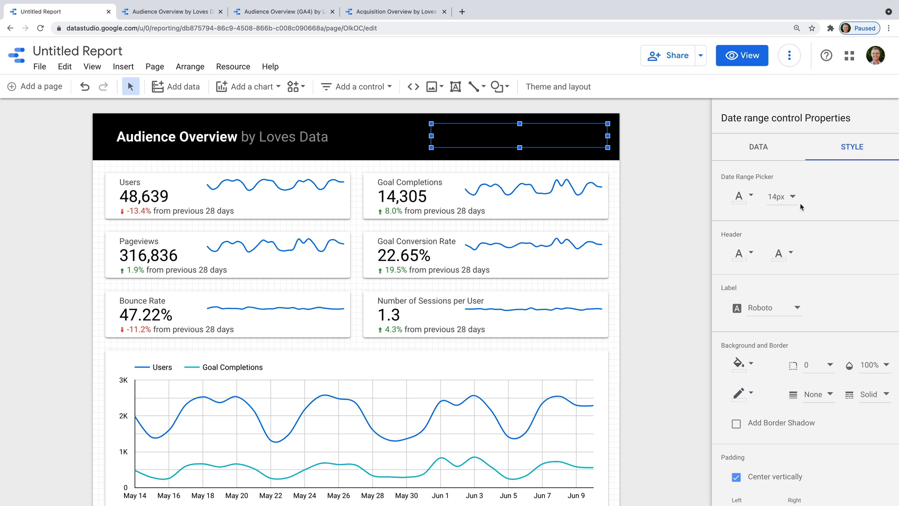
click(748, 200)
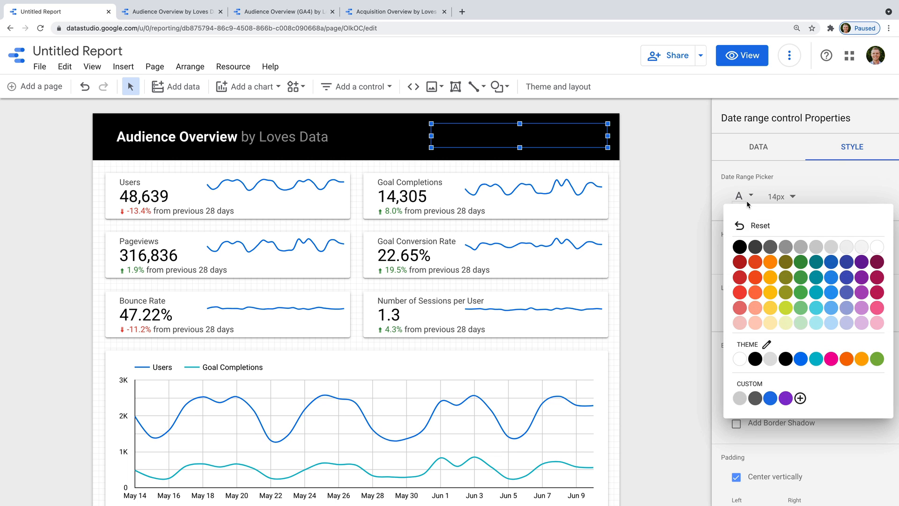
click(875, 247)
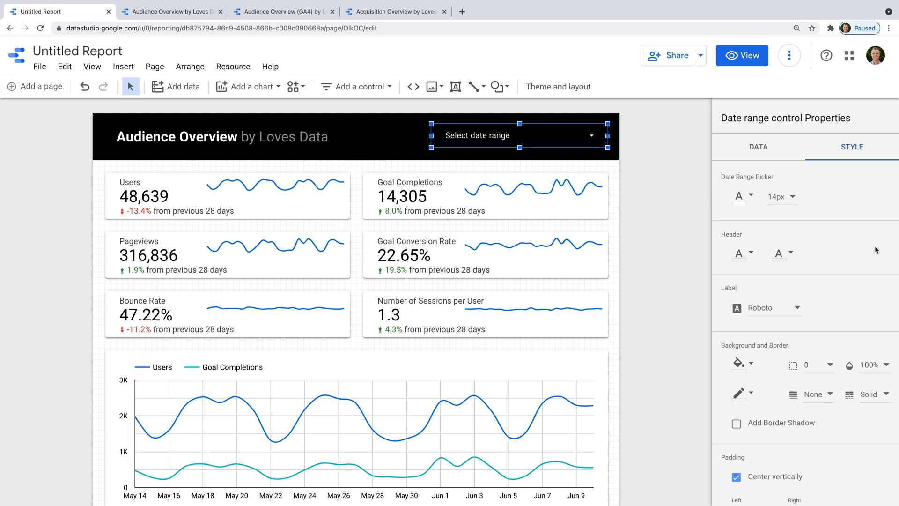
click(647, 213)
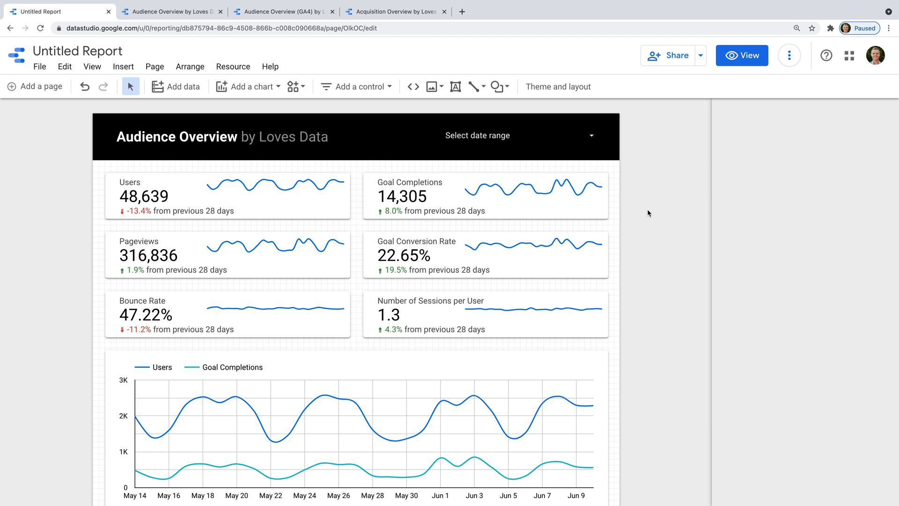
- Draw a rectangle covering the whole page, send it to the back and fill it very light grey
click(498, 86)
click(529, 111)
drag(95, 124, 620, 491)
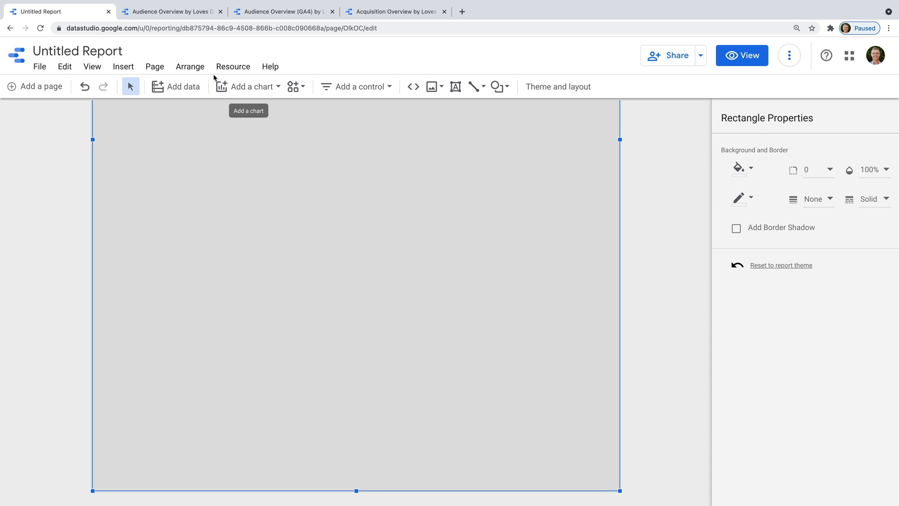
click(190, 66)
mouse_move(262, 86)
click(338, 142)
scroll(642, 229, up, 7)
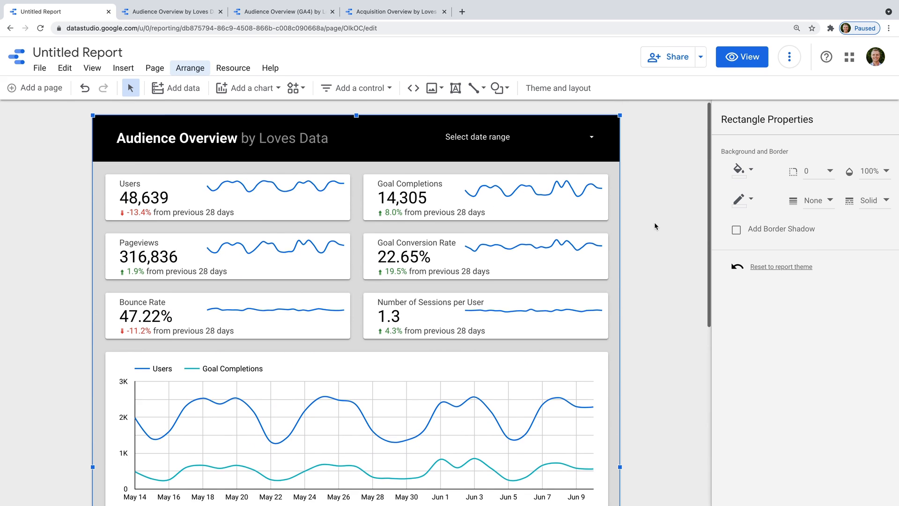
click(738, 174)
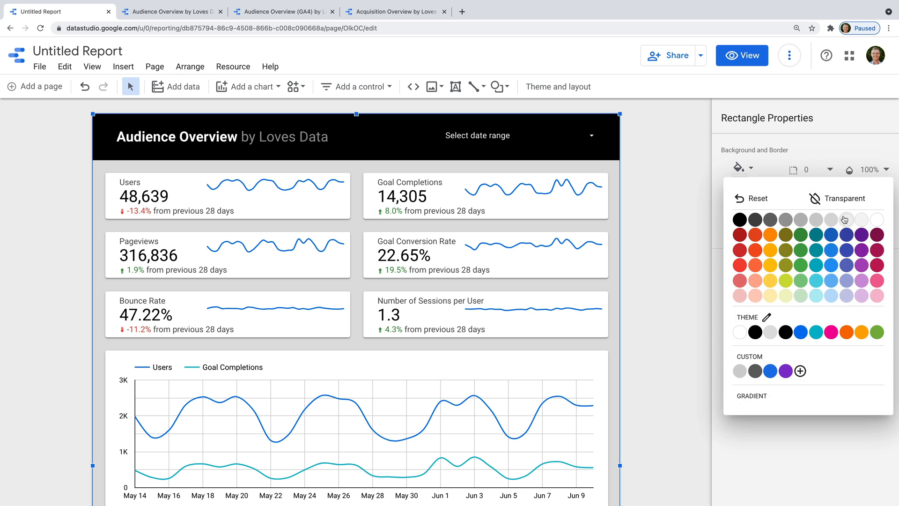
click(860, 219)
click(676, 231)
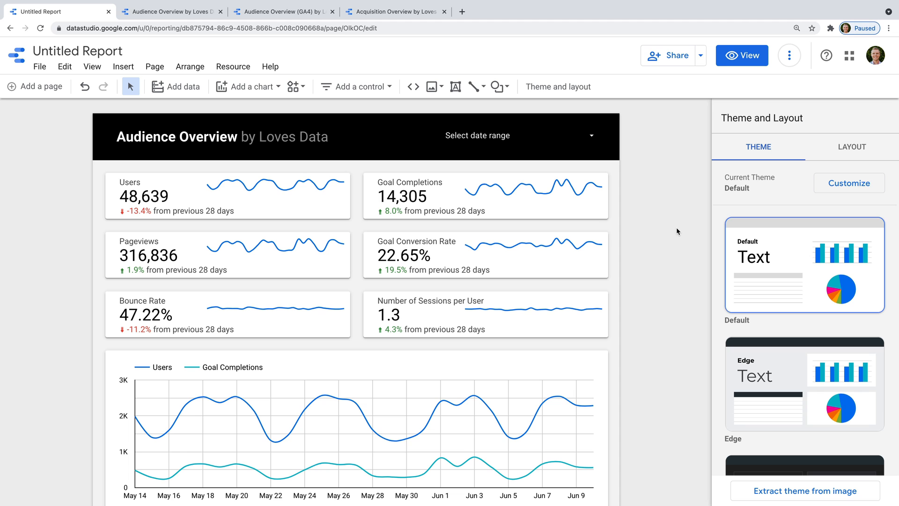
- Switch to the Audience Overview (GA4) report and examine the Engagement Rate scorecard and its trend line
click(285, 13)
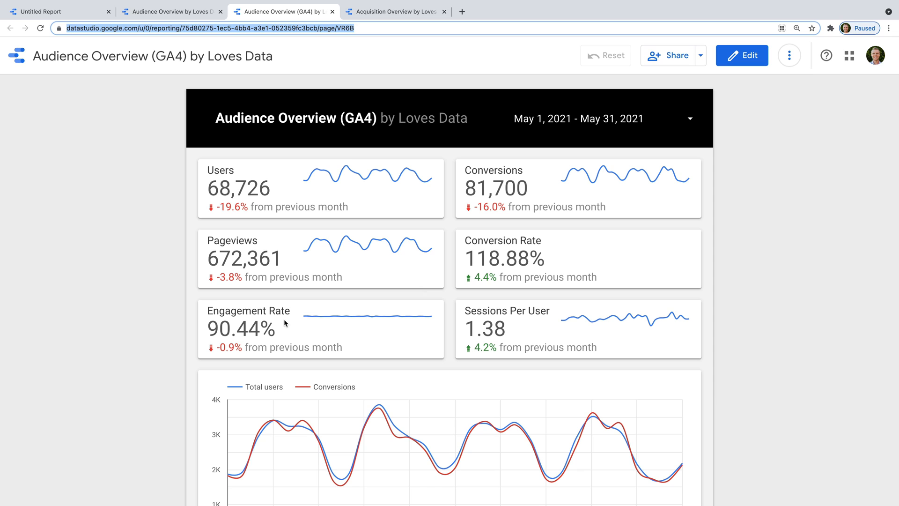
mouse_move(342, 317)
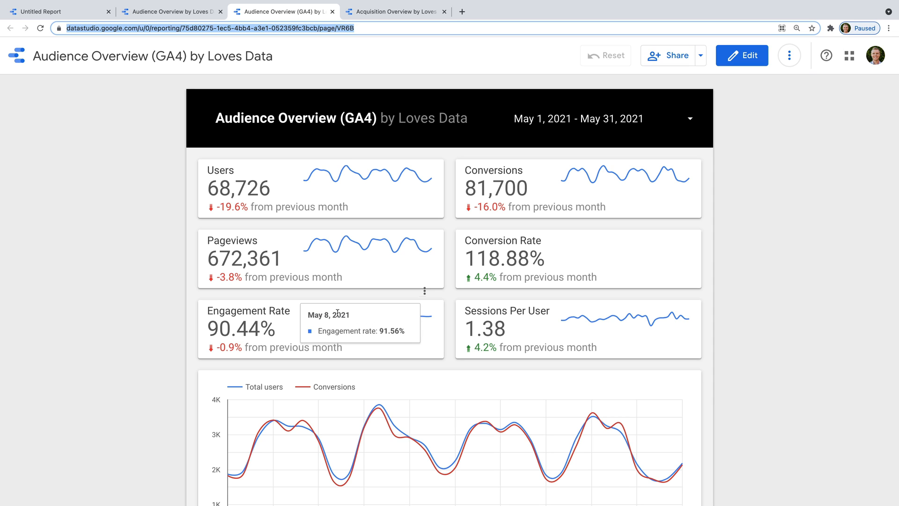
click(283, 325)
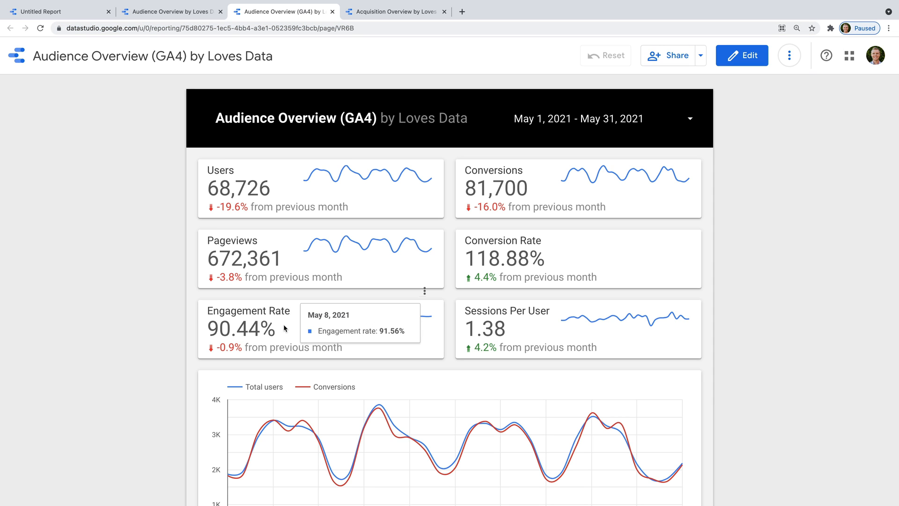
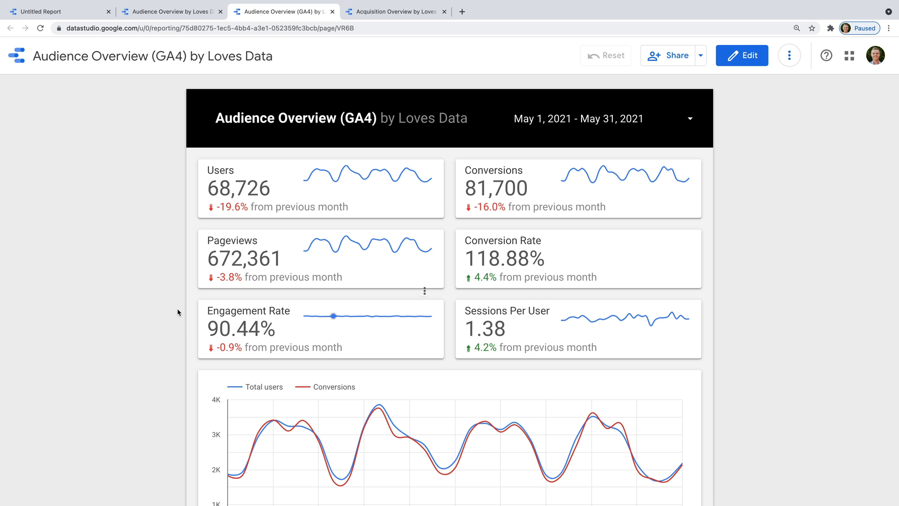
- Create a new report connected through Google Analytics to the Demo Account's "GA4 - Google Merchandise Store" property
click(19, 59)
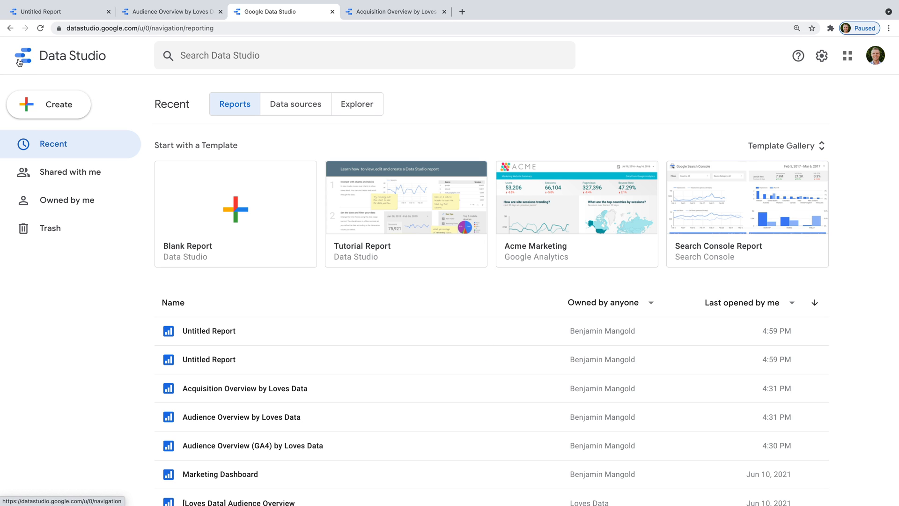
click(70, 107)
click(75, 136)
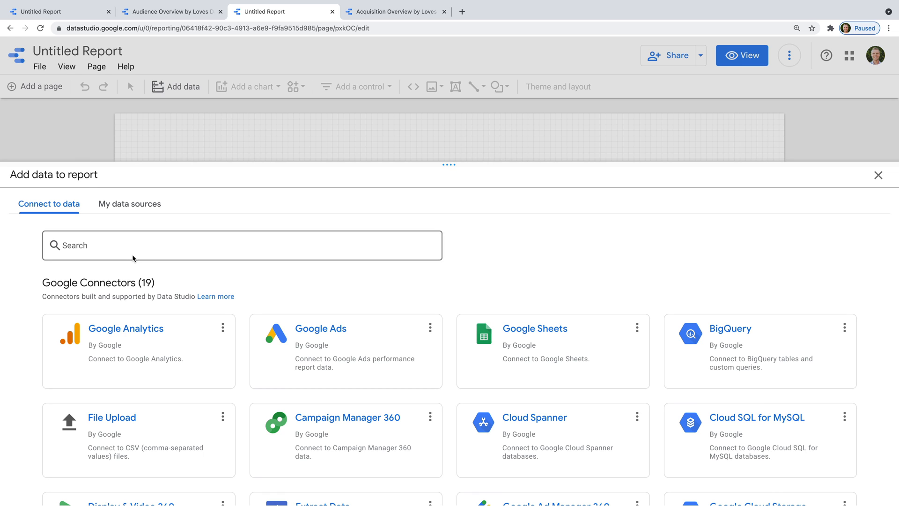
click(179, 343)
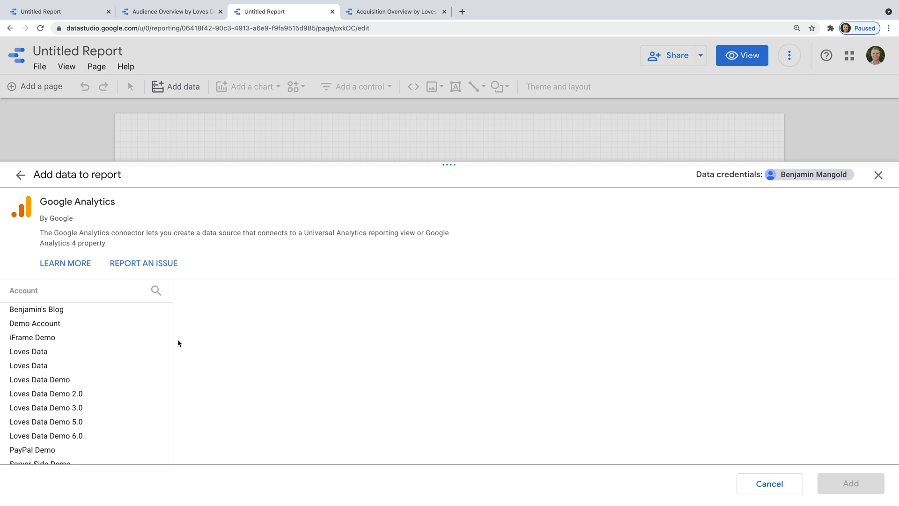
click(78, 324)
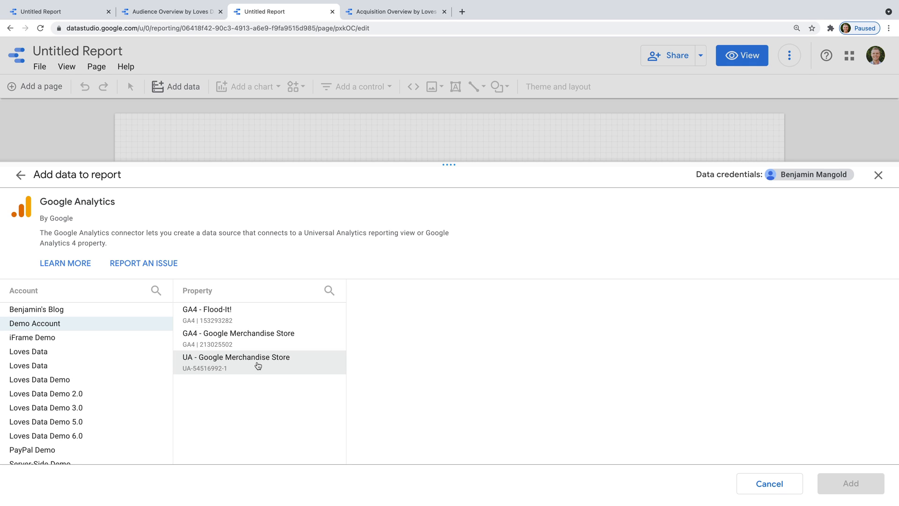
click(240, 342)
click(844, 484)
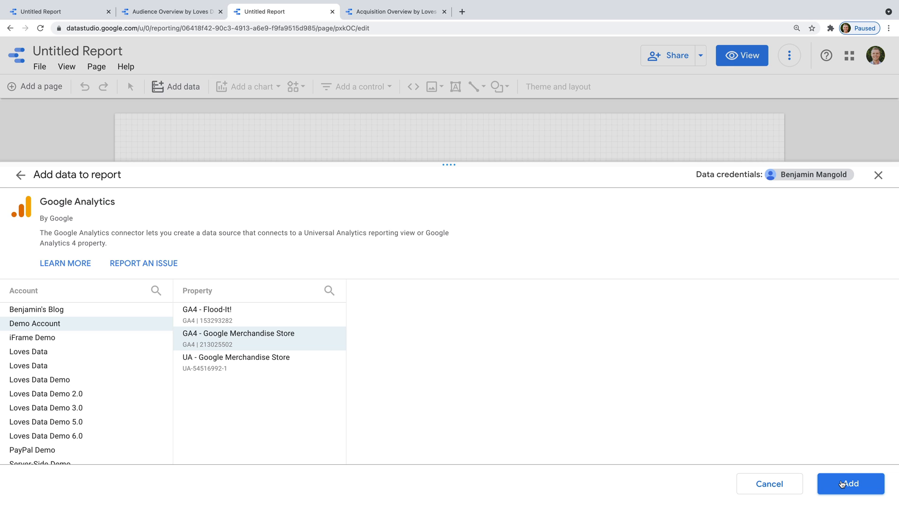
click(843, 484)
click(578, 344)
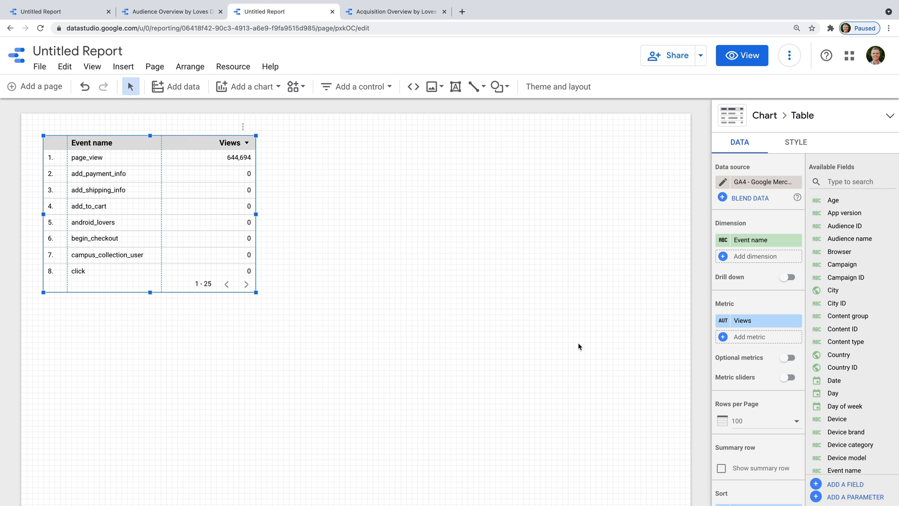
- Set the report's canvas size to US letter (4:3) - Portrait and delete the default event table
click(544, 236)
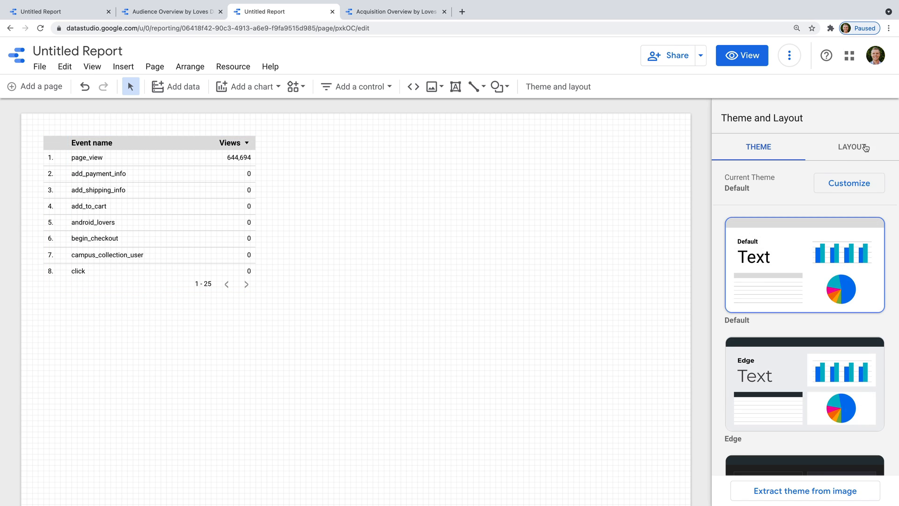
click(866, 146)
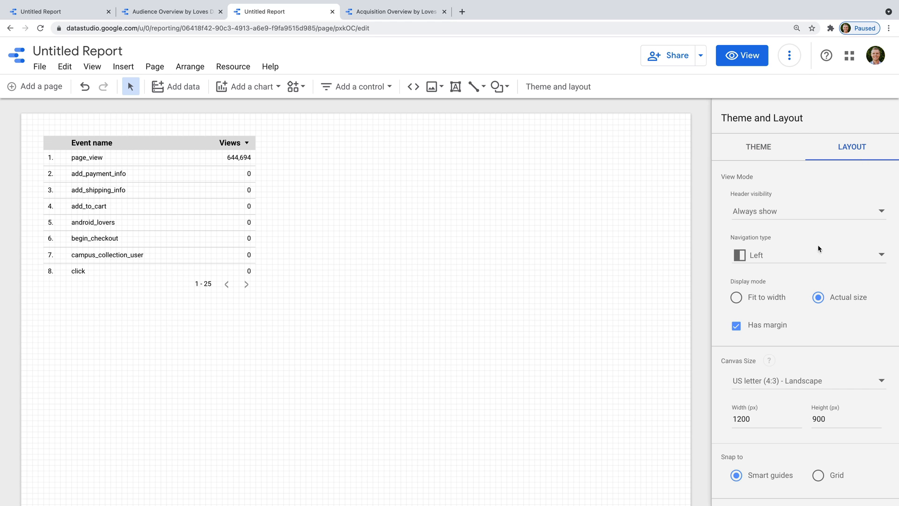
scroll(819, 237, down, 2)
scroll(816, 260, down, 1)
click(814, 293)
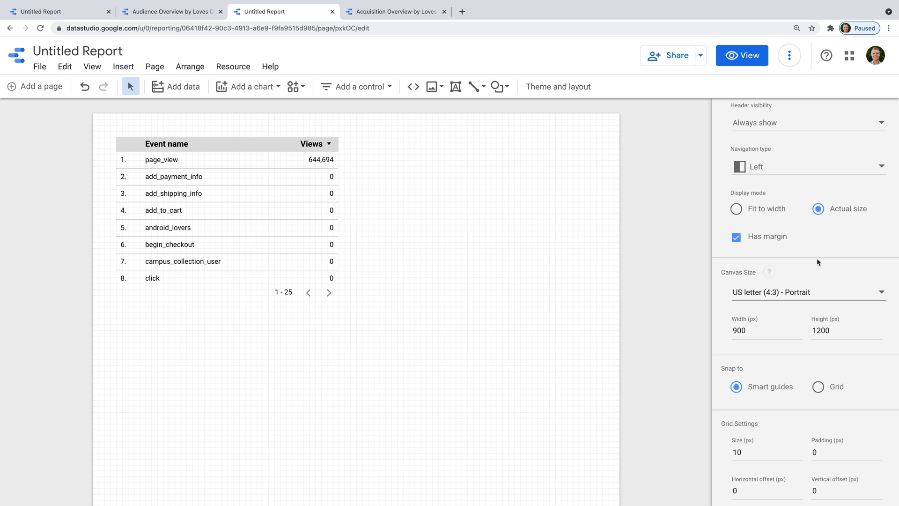
click(323, 224)
key(Delete)
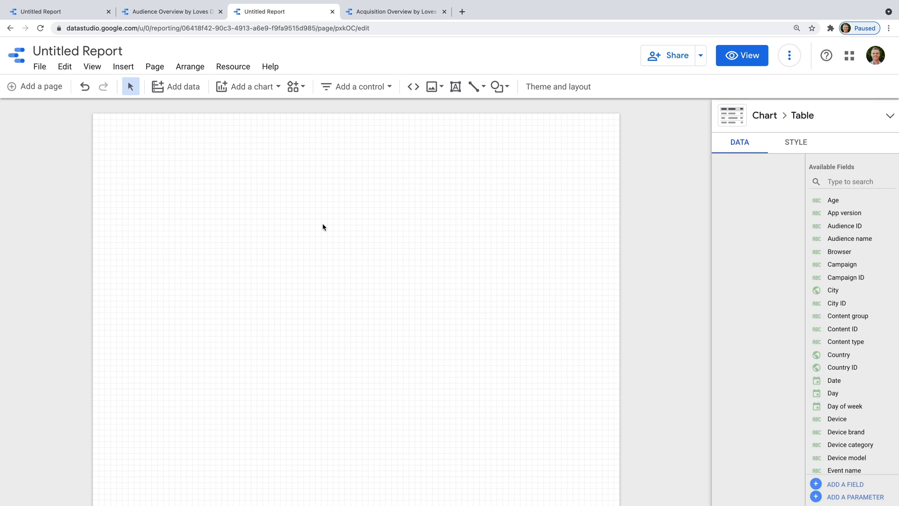
- Place a scorecard near the page's upper left corner and set its metric to Sessions
click(244, 88)
click(233, 159)
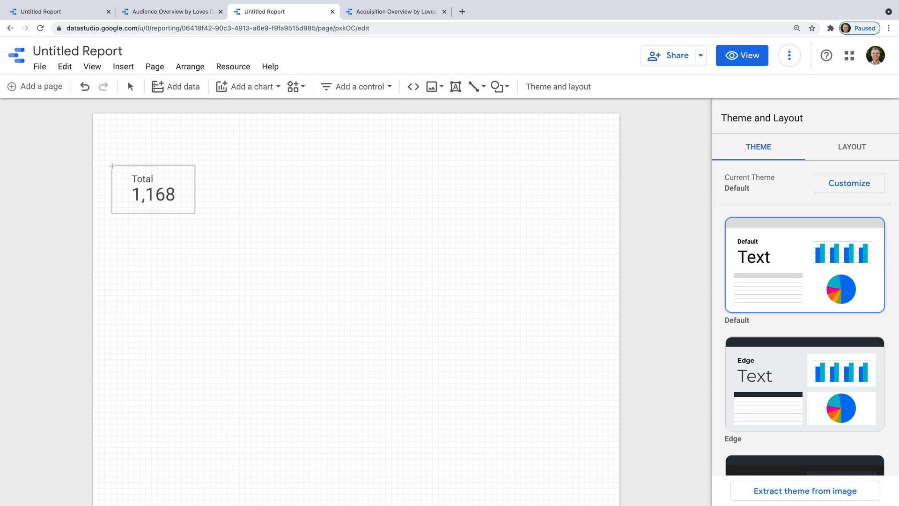
click(112, 165)
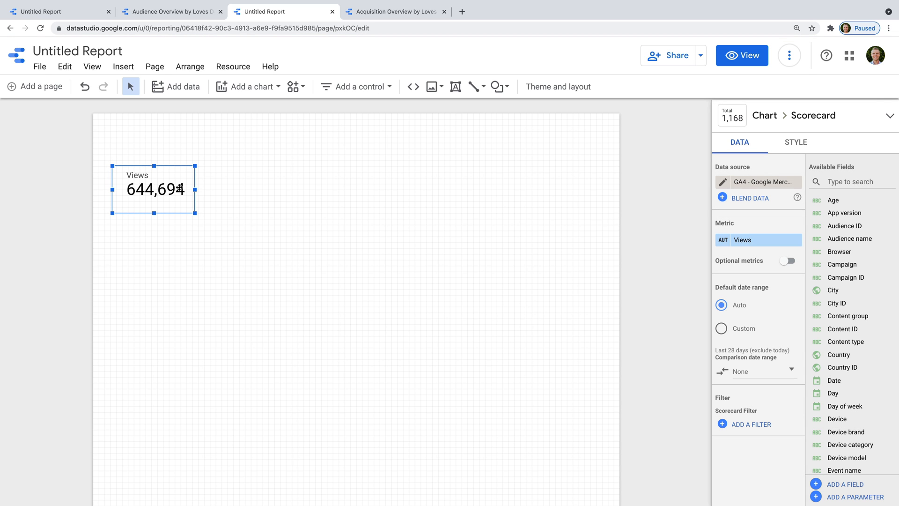
click(751, 239)
text(sessions)
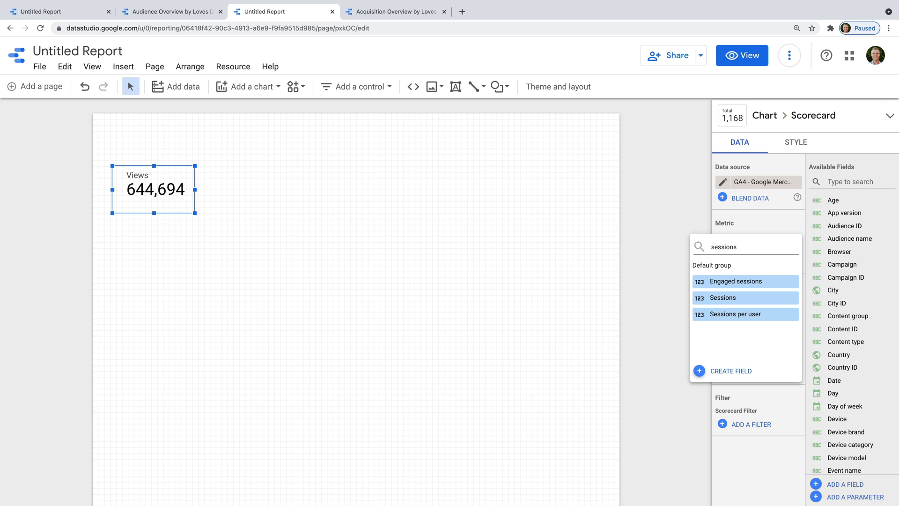
click(747, 297)
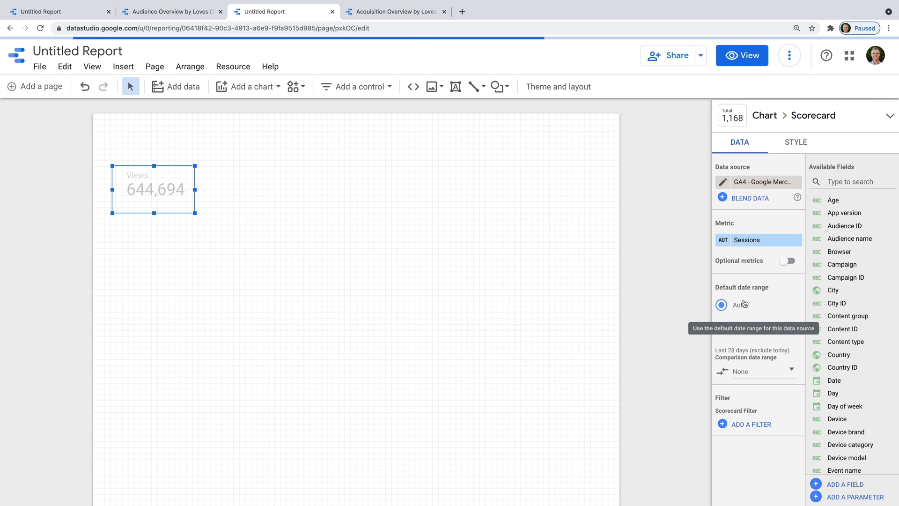
- Set the Sessions scorecard's comparison date range to Previous period
click(761, 371)
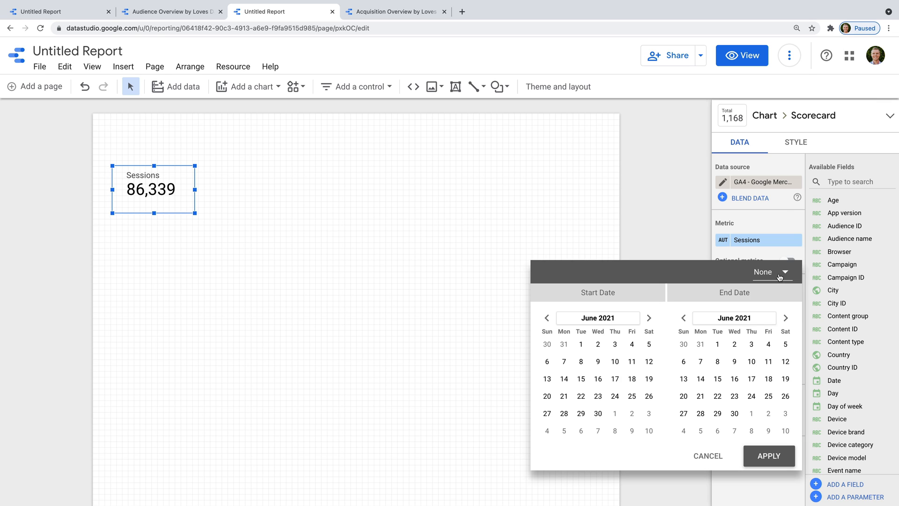
click(779, 276)
click(770, 218)
click(768, 456)
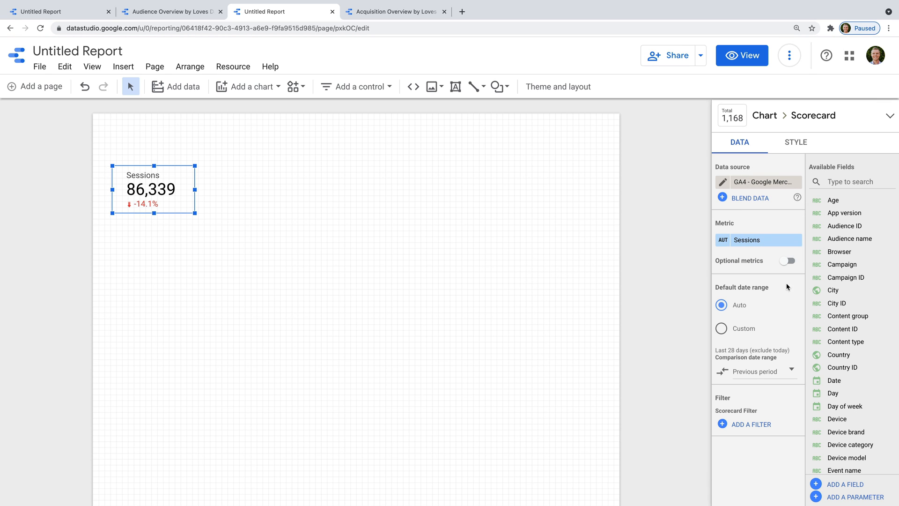
- Show the comparison label on the Sessions scorecard by turning off Hide Comparison Label
click(792, 149)
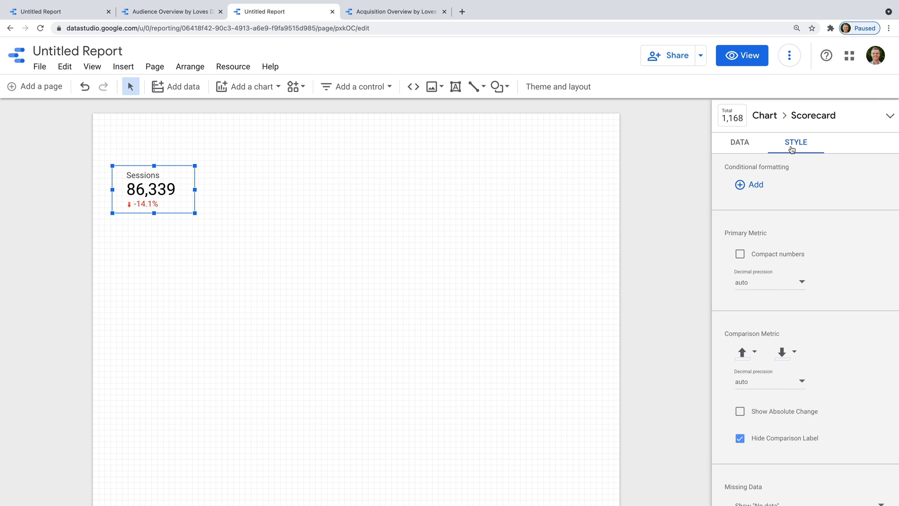
scroll(791, 262, down, 3)
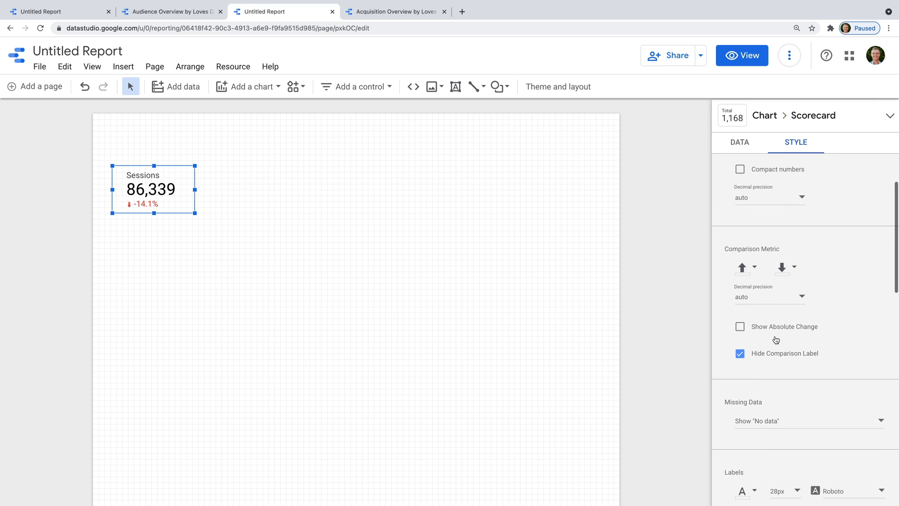
click(740, 303)
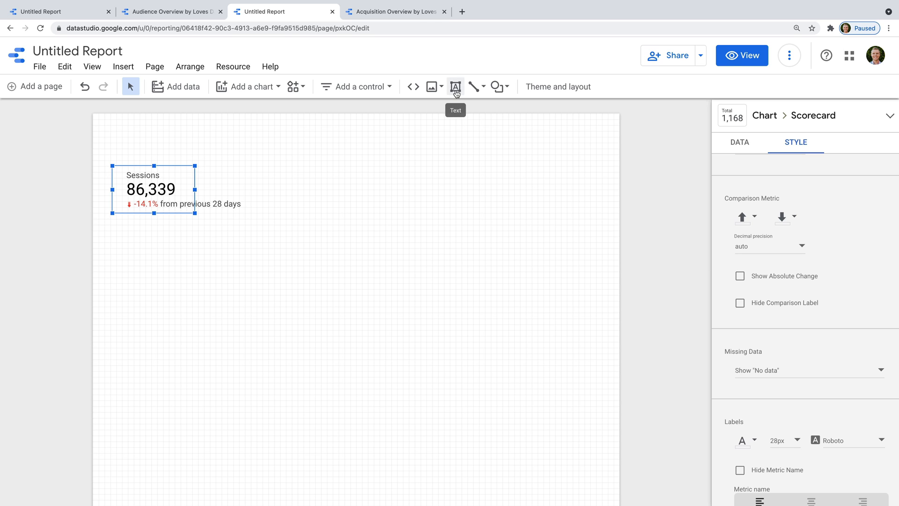
- Draw a rectangle over the Sessions scorecard, matching its height and extending well past its right edge
click(498, 87)
click(534, 110)
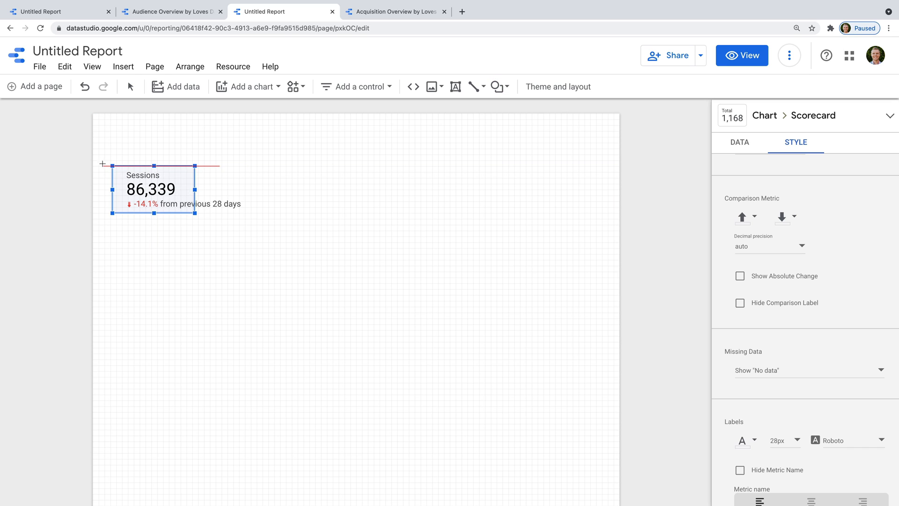
drag(113, 170, 356, 213)
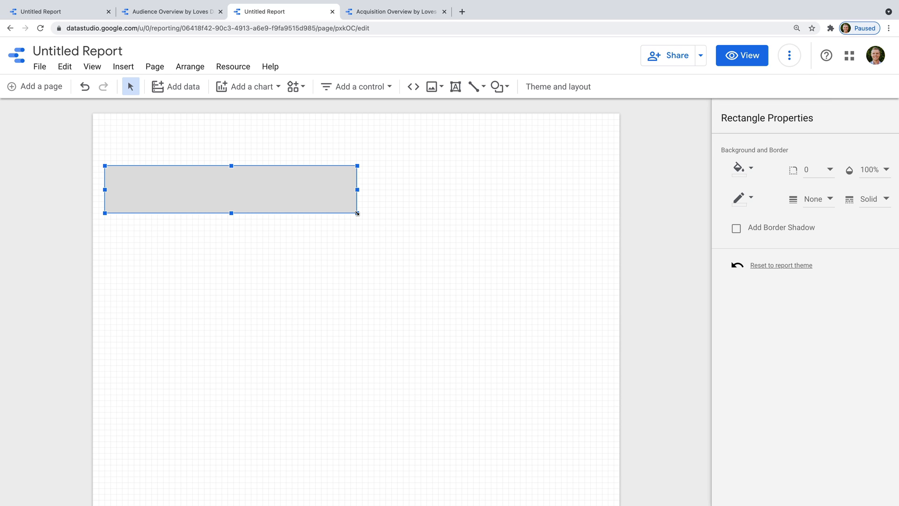
- Give the rectangle a white fill, a border radius of 3 and a border shadow
click(739, 169)
click(875, 221)
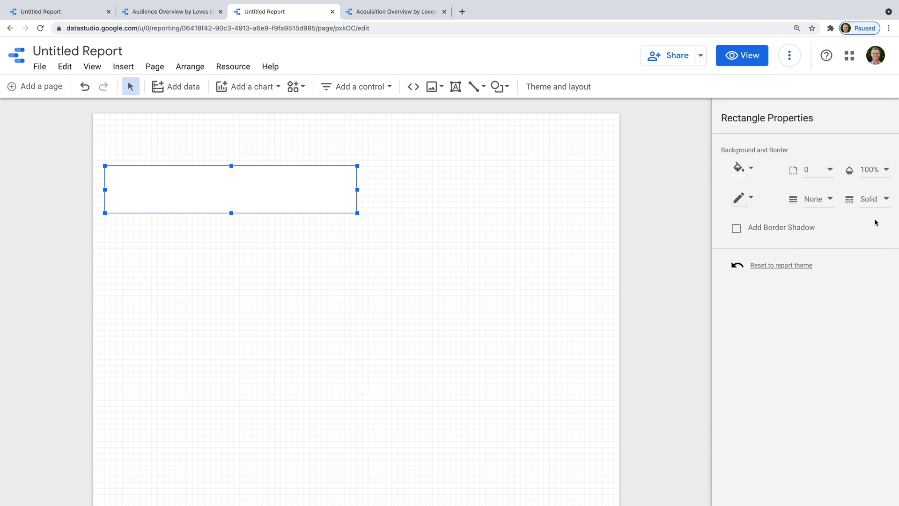
click(817, 170)
click(824, 253)
click(762, 227)
- Send the white rectangle to the back, behind the Sessions scorecard
right_click(327, 182)
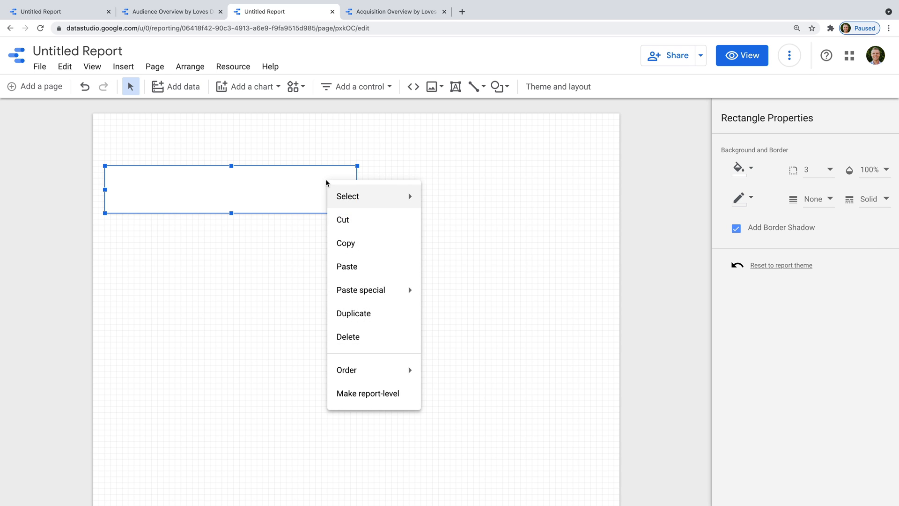
mouse_move(391, 370)
click(466, 442)
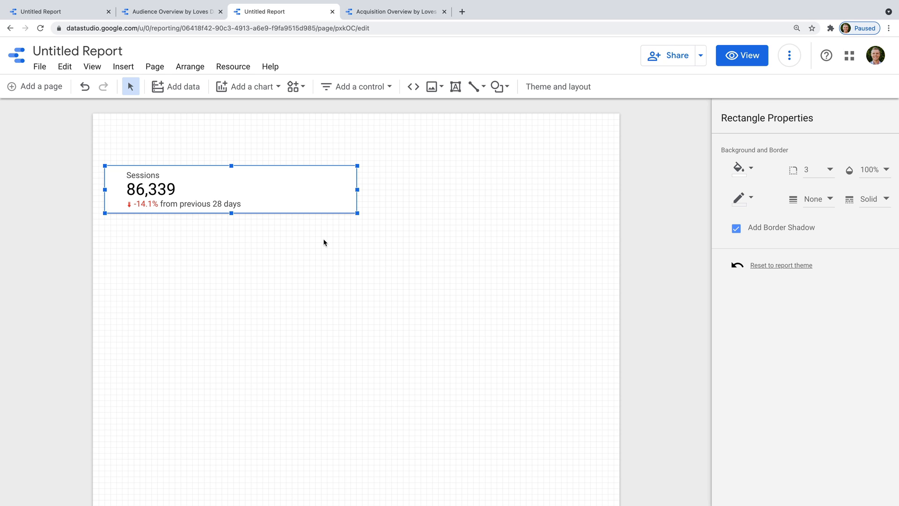
- Narrow the rectangle from its right edge and align the scorecard with the rectangle's left edge
drag(357, 189, 310, 189)
click(167, 193)
drag(167, 193, 160, 193)
- Group the Sessions scorecard with its background rectangle
drag(347, 229, 146, 170)
right_click(229, 188)
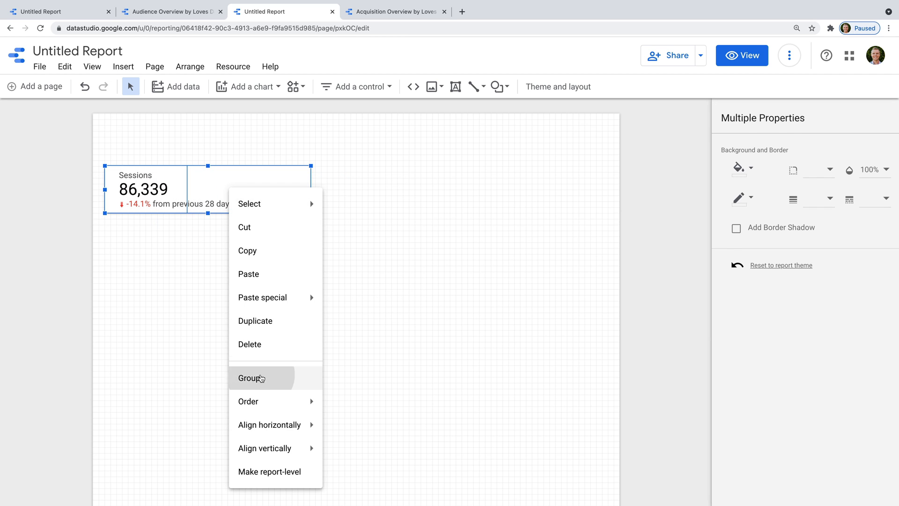
click(257, 377)
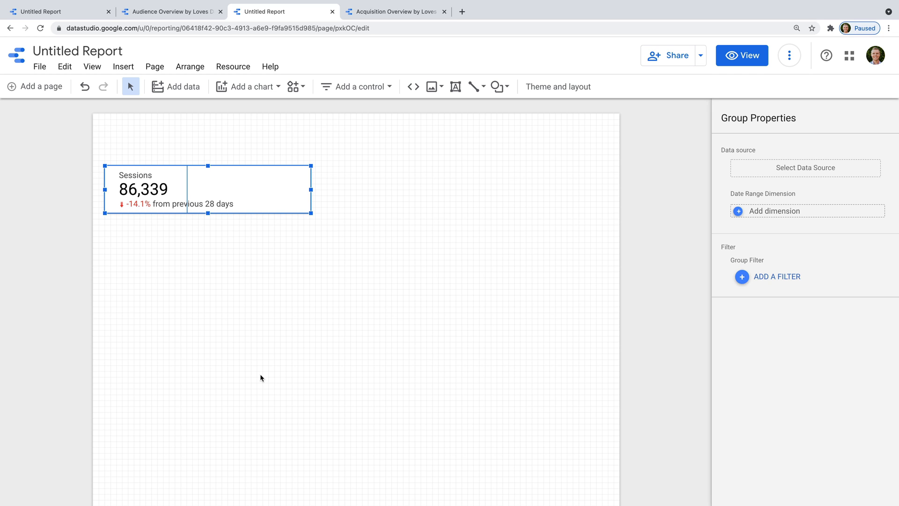
- Paste two copies of the scorecard group and stack them evenly below the original
key(super+v)
drag(231, 191, 221, 238)
key(super+v)
drag(226, 203, 210, 312)
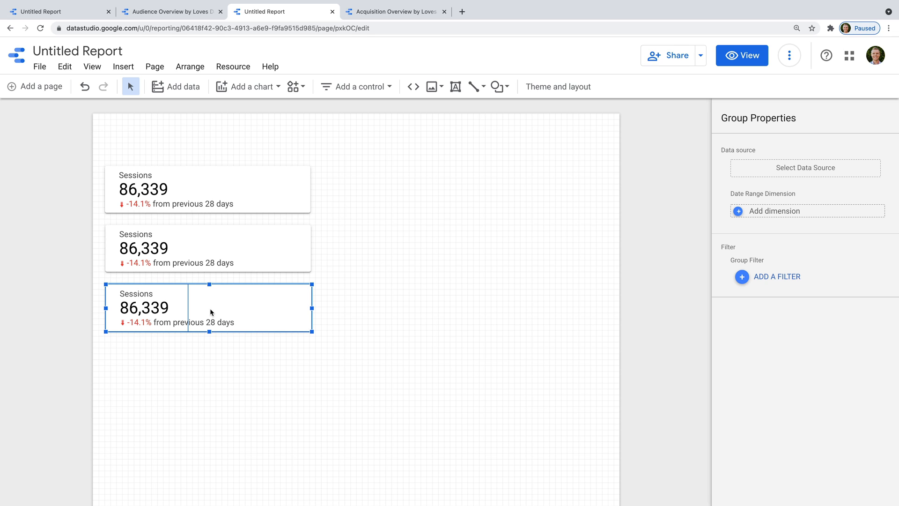
- Start a new filter named Paid Sessions for the scorecard in the uppermost group
click(146, 195)
click(145, 195)
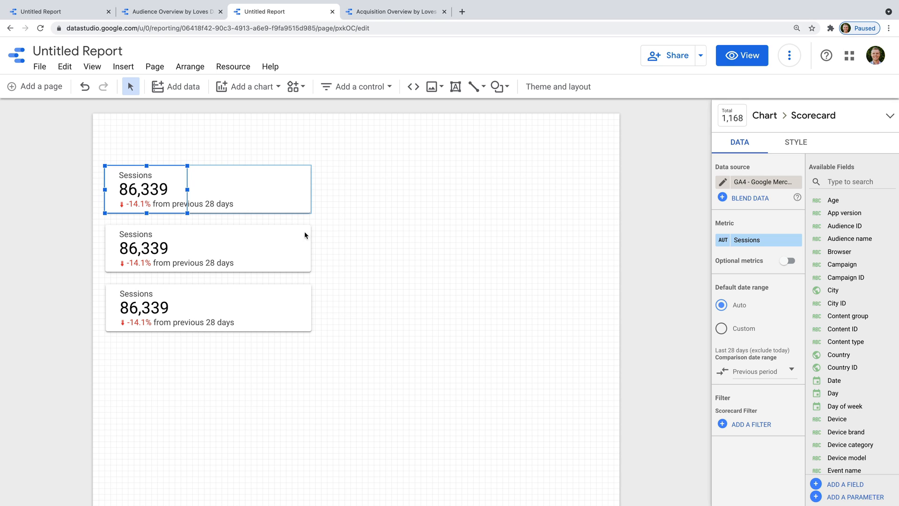
click(767, 427)
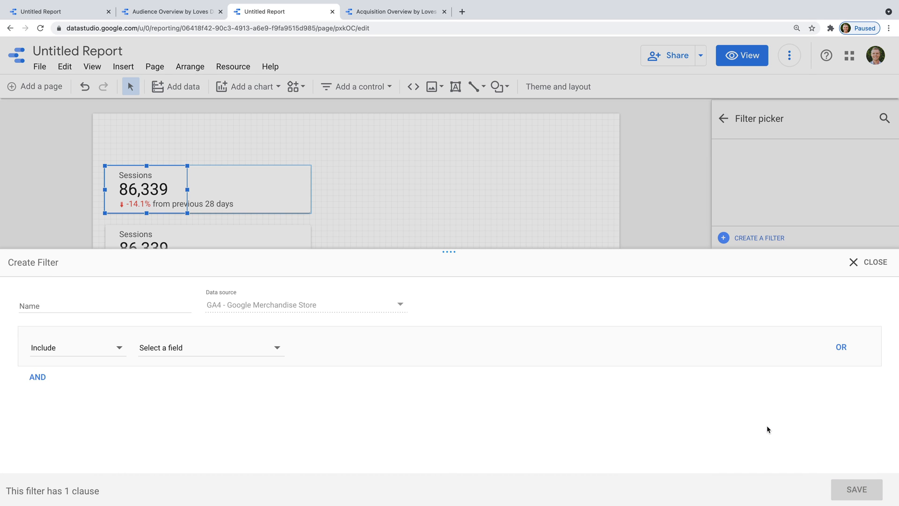
click(133, 304)
text(Paid Sessions)
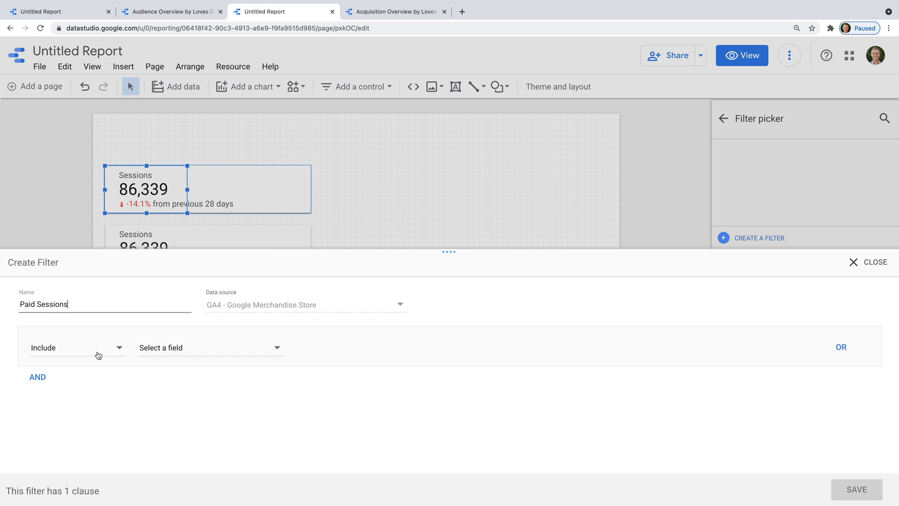
- Make the Paid Sessions filter include Session default channel grouping that contains Paid, and save it
click(195, 351)
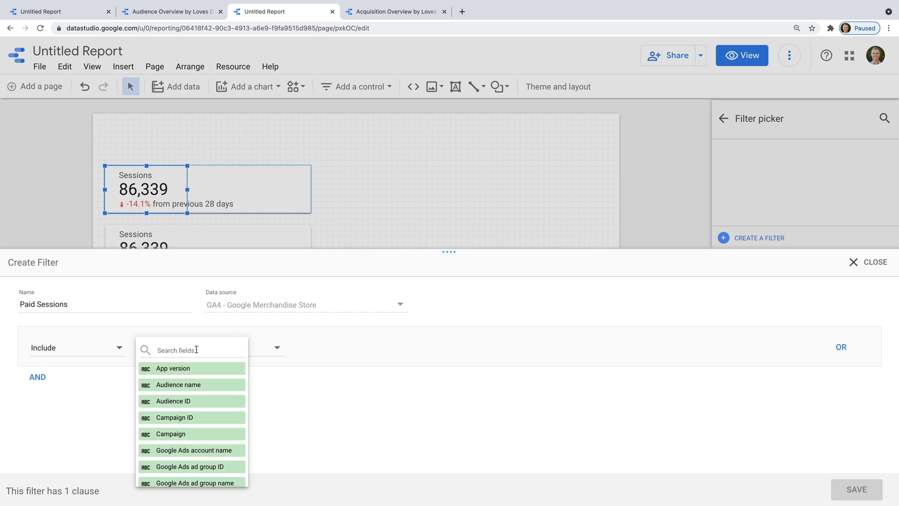
text(session defaul)
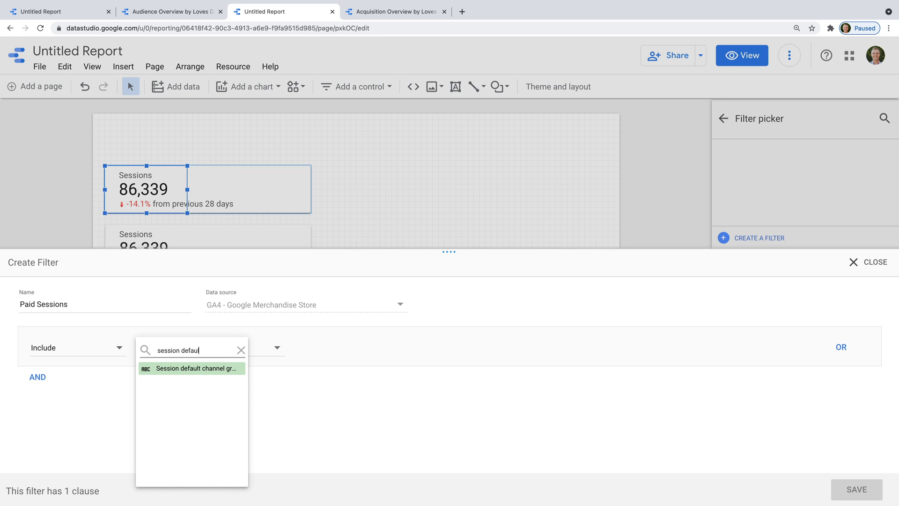
click(196, 367)
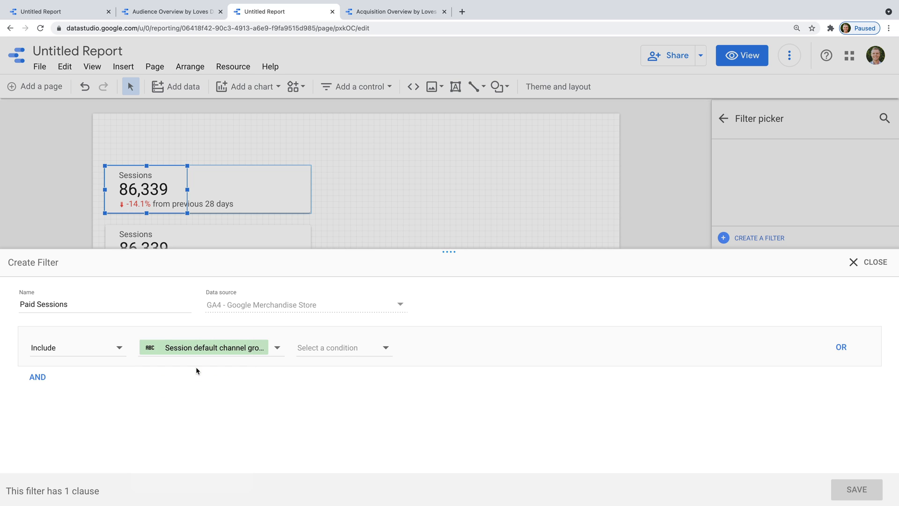
click(349, 356)
click(347, 352)
click(434, 350)
text(Paid)
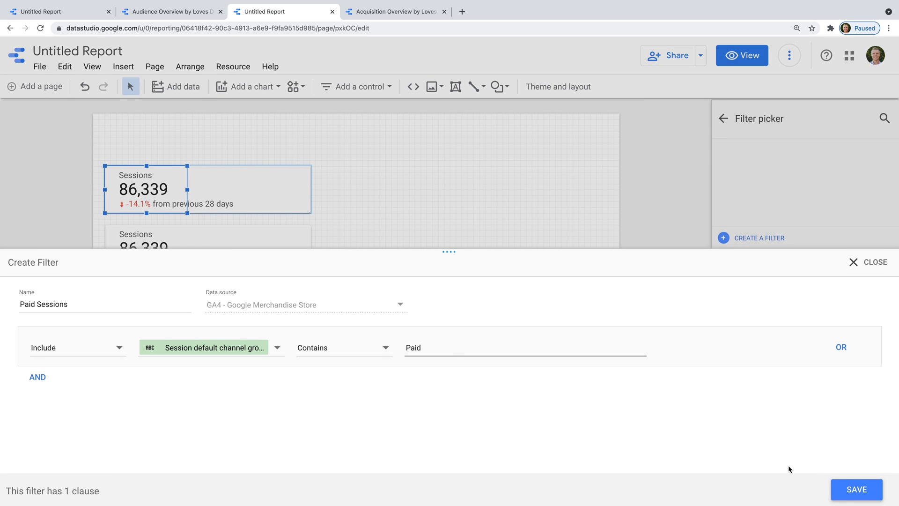
click(872, 494)
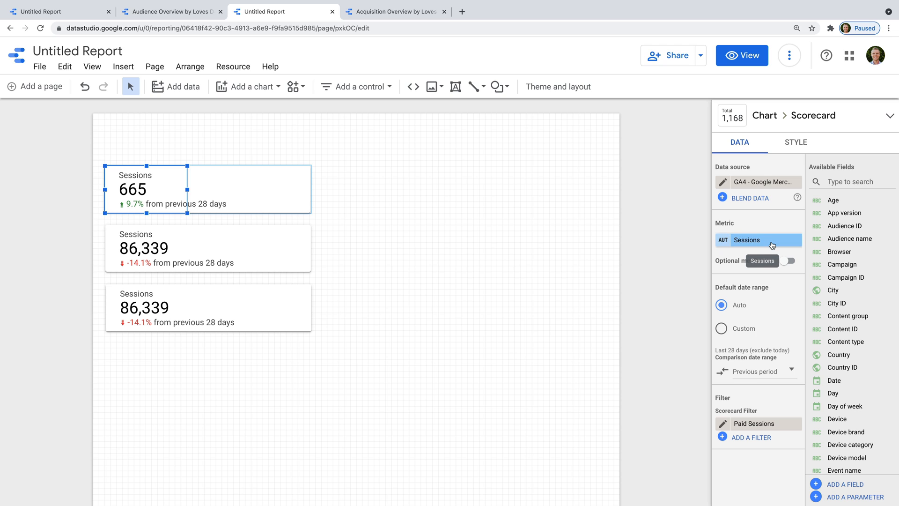
- Rename the filtered uppermost scorecard's Sessions metric to Paid Sessions
click(724, 243)
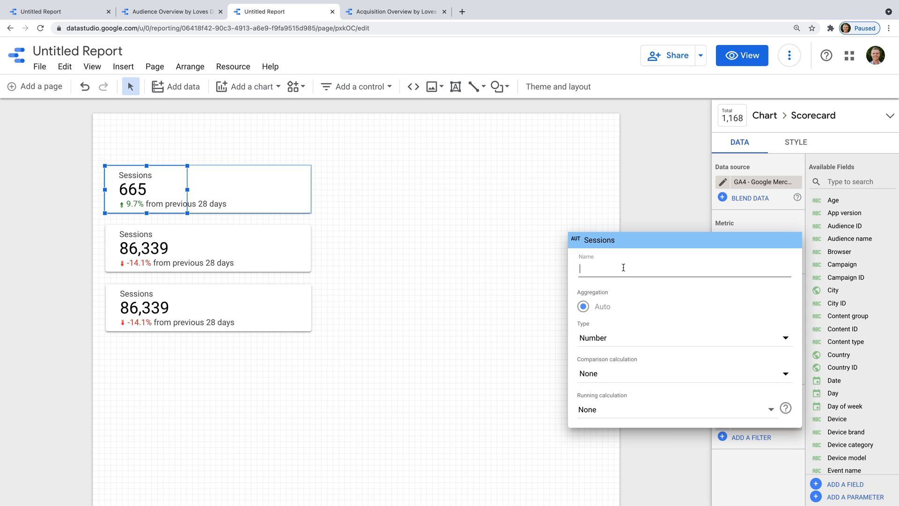
text(Pa)
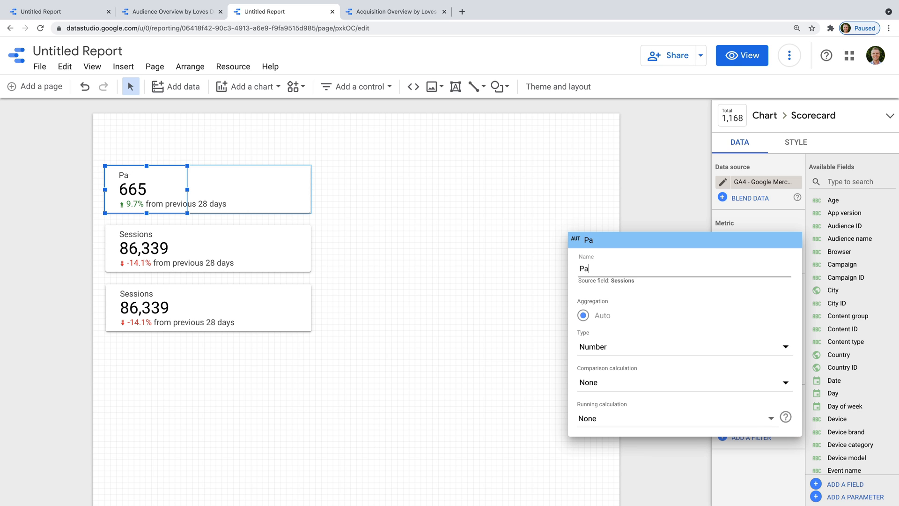
text(id Sessions)
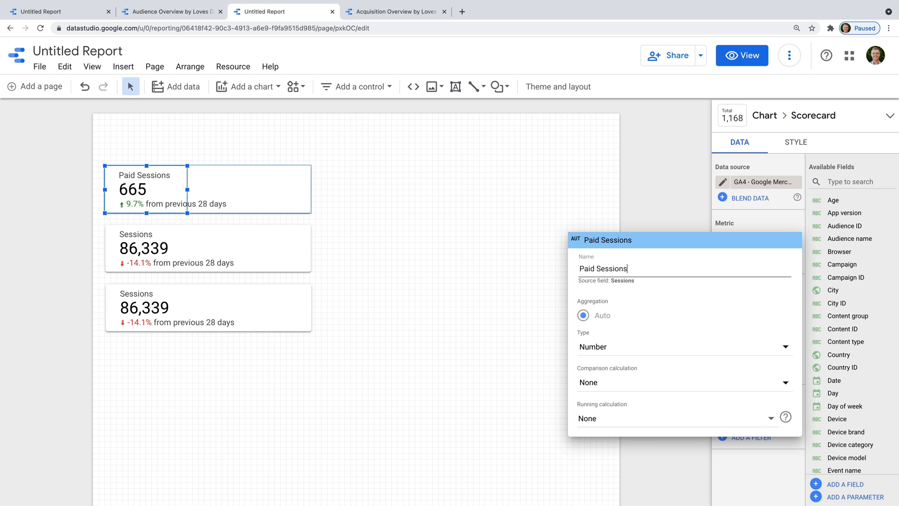
click(472, 267)
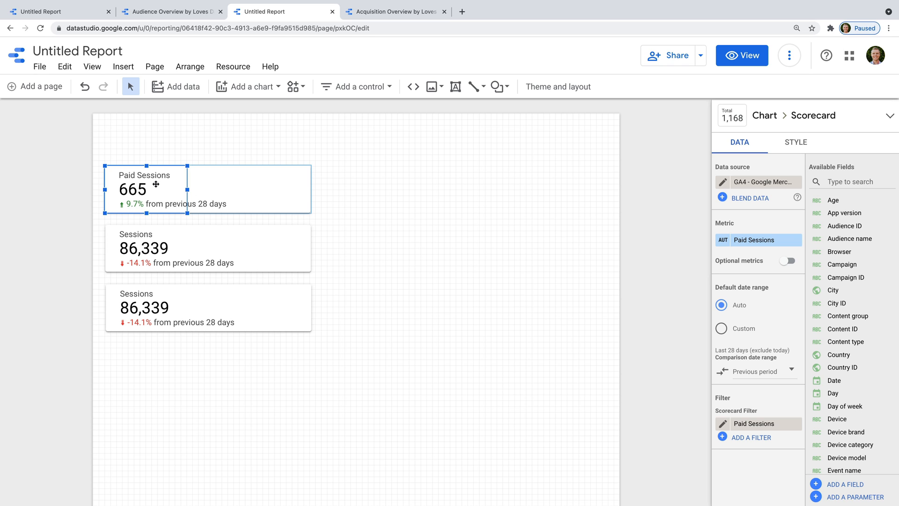
- Start a new filter named Organic Sessions for the scorecard in the middle group
click(148, 254)
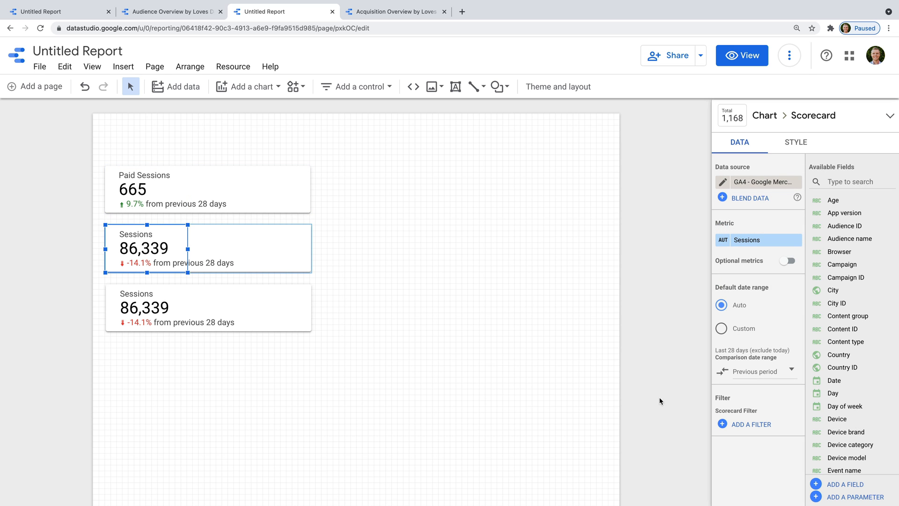
click(752, 424)
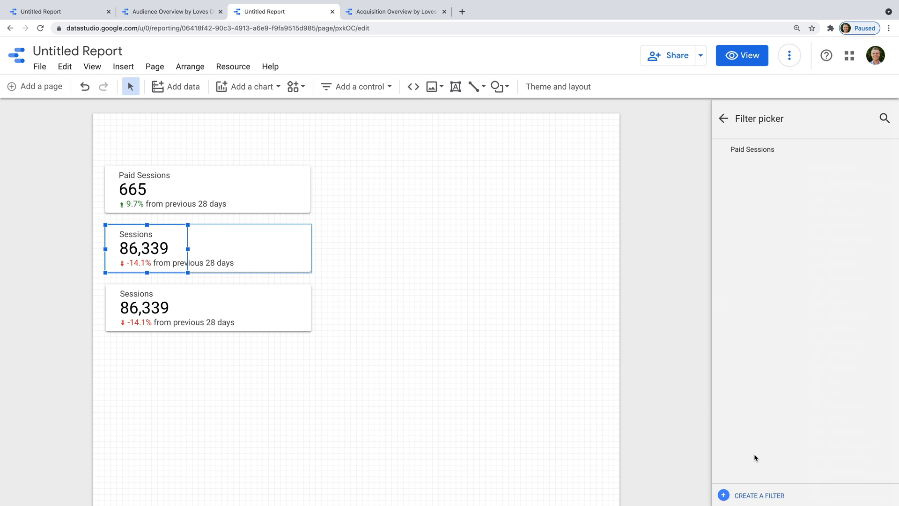
click(757, 494)
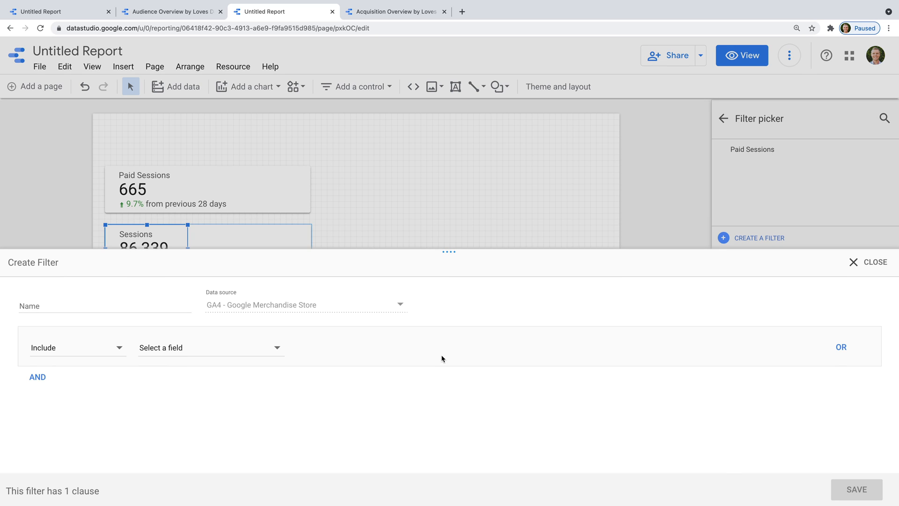
click(142, 305)
text(Organic Sessions)
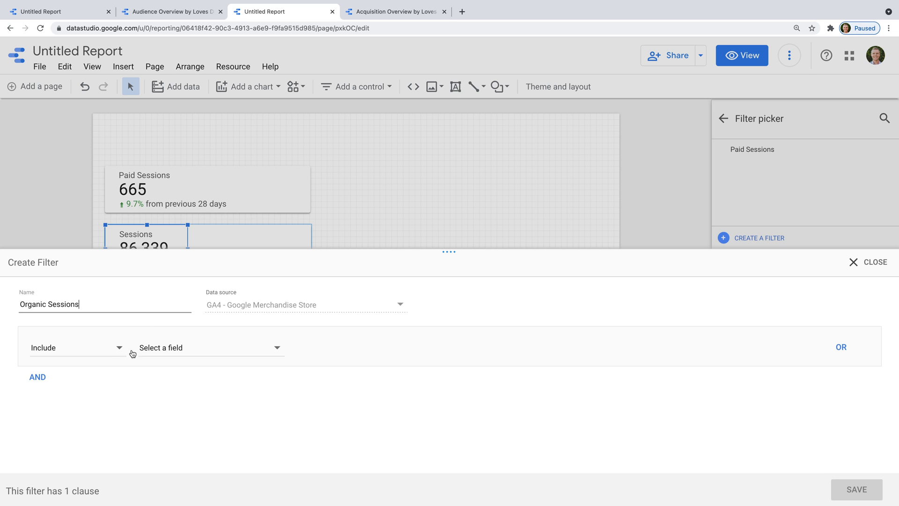
- Make the Organic Sessions filter include Session default channel grouping that contains Organic, and save it
click(185, 350)
text(session)
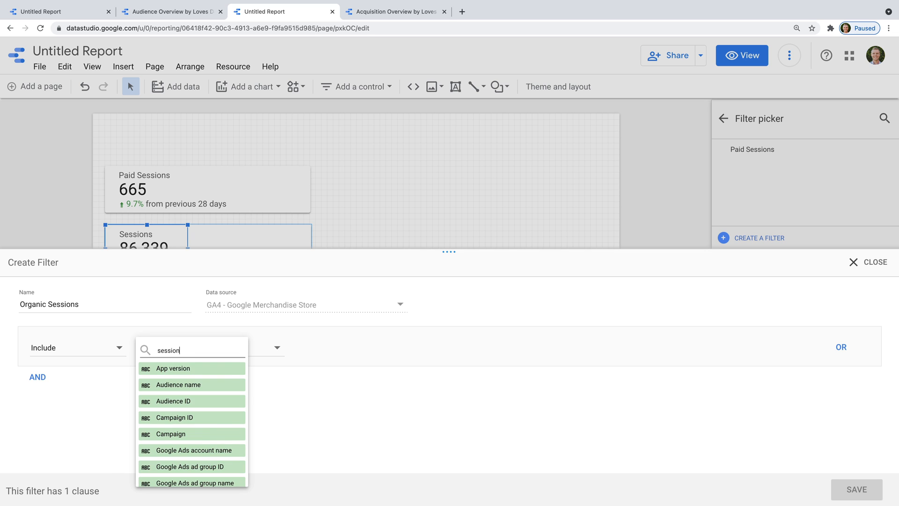
text( defau)
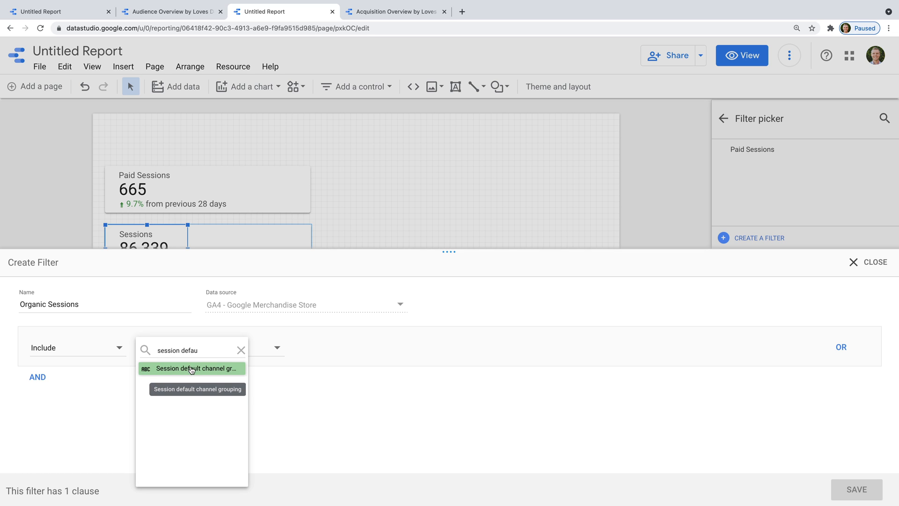
click(191, 370)
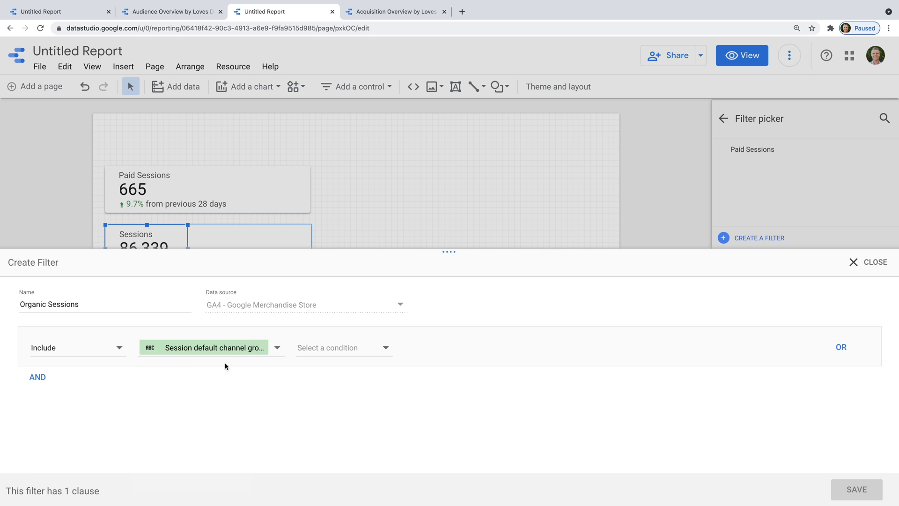
click(349, 353)
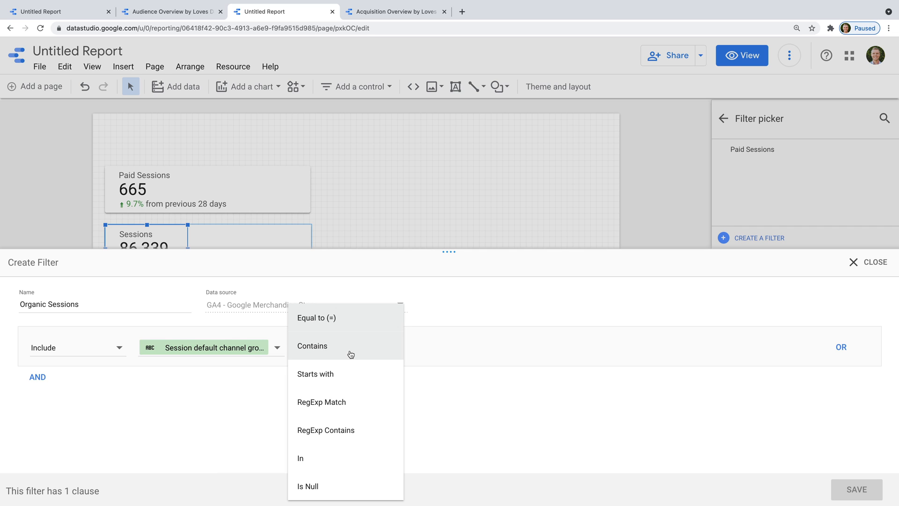
click(349, 355)
click(467, 351)
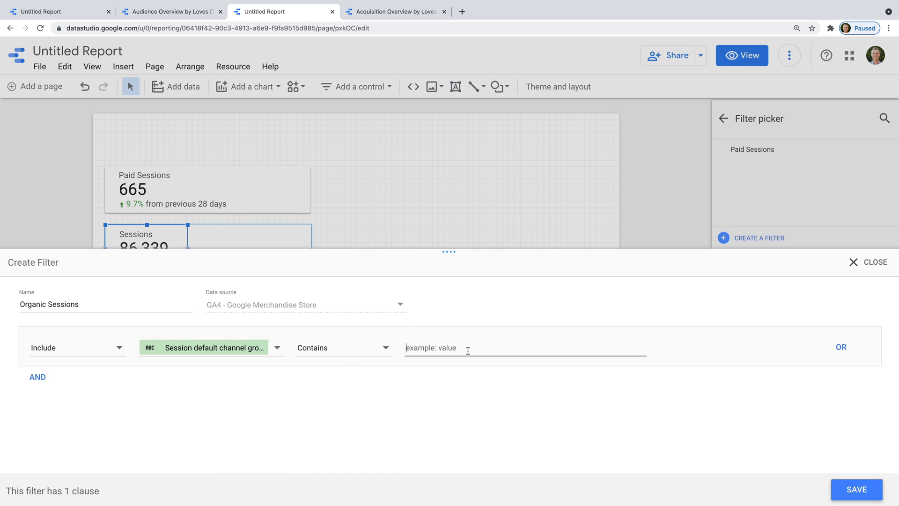
text(Organic)
click(857, 488)
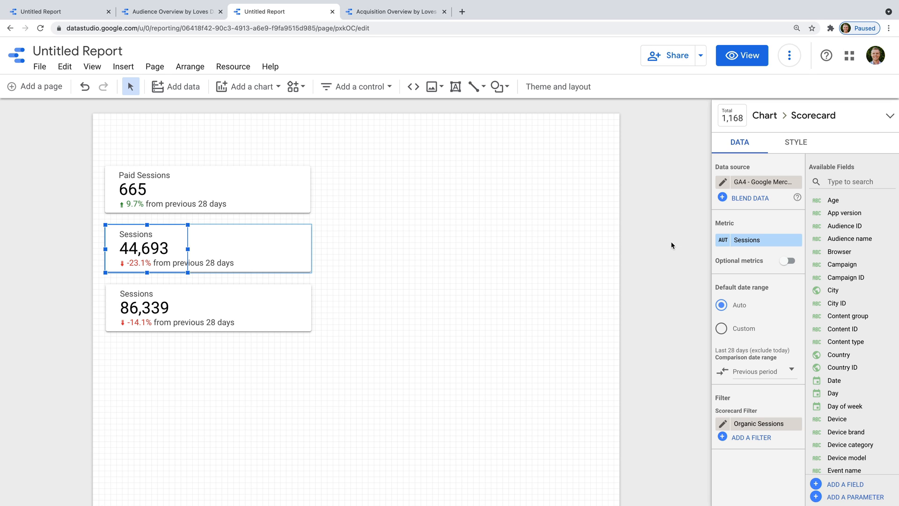
- Rename the middle scorecard's Sessions metric to Organic Sessions
click(721, 242)
text(Or)
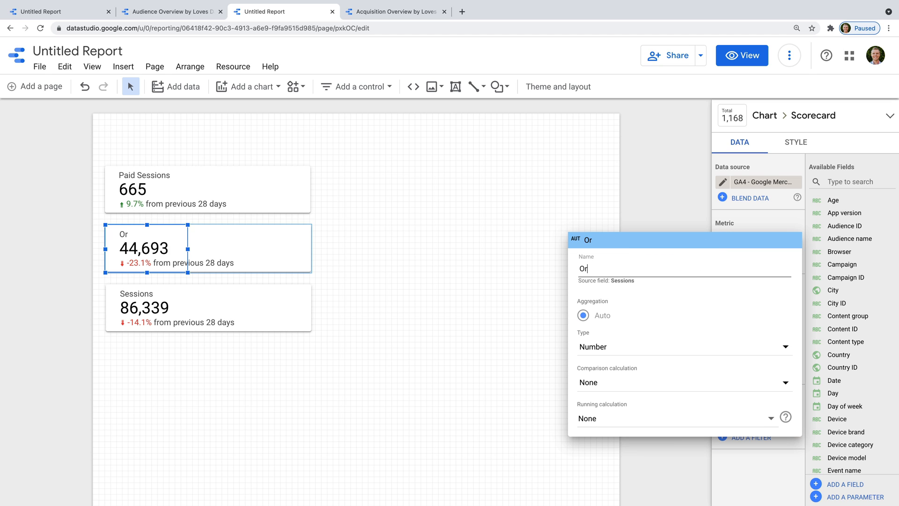
text(ganic Sessions)
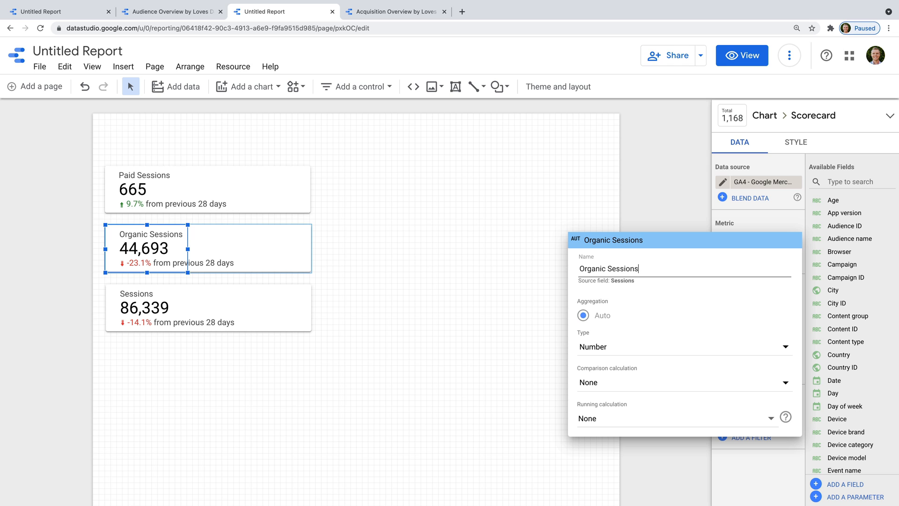
- Start a new filter named Referral Sessions for the lowest scorecard
click(432, 302)
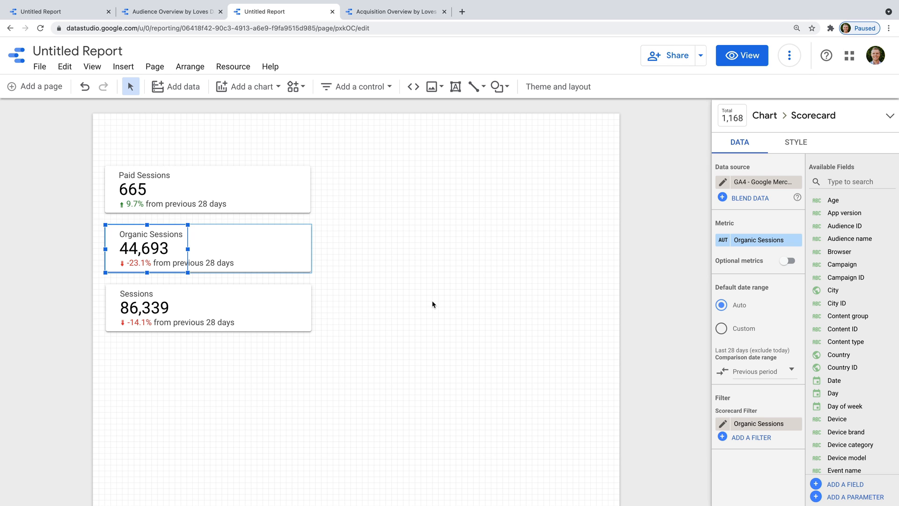
click(241, 302)
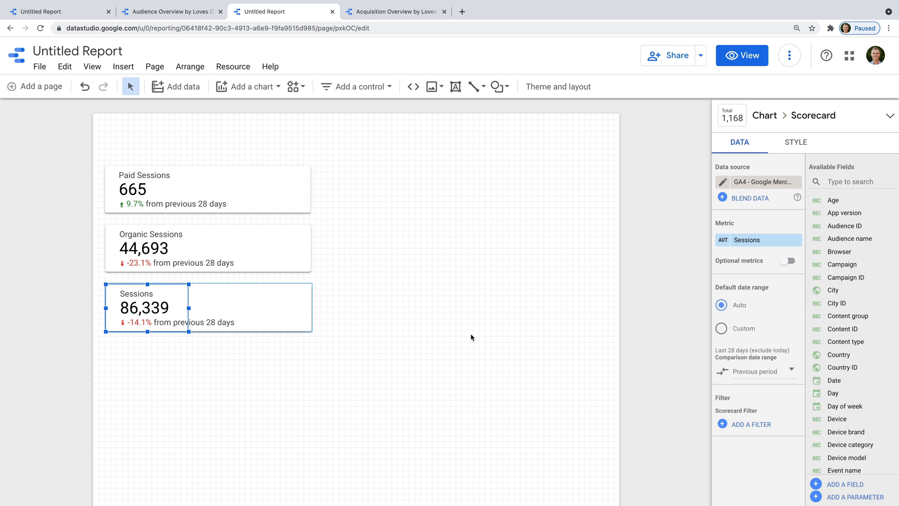
click(752, 426)
click(771, 496)
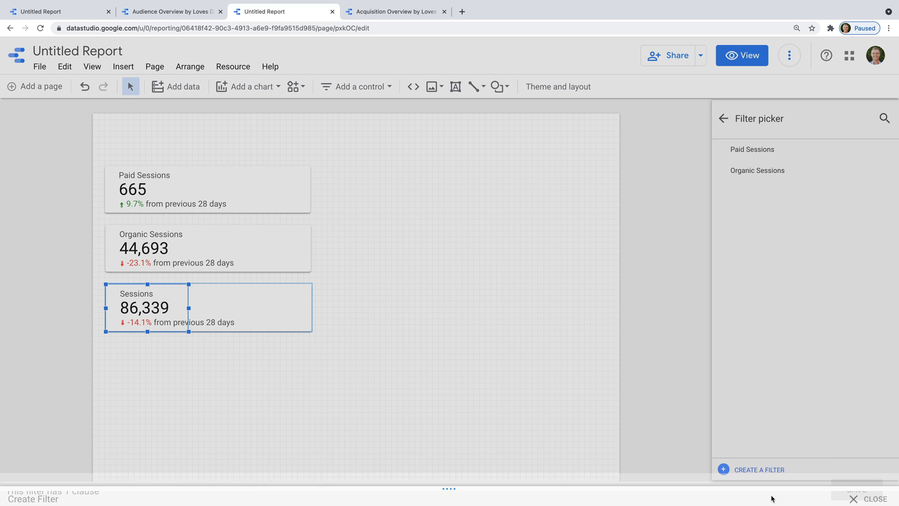
click(121, 301)
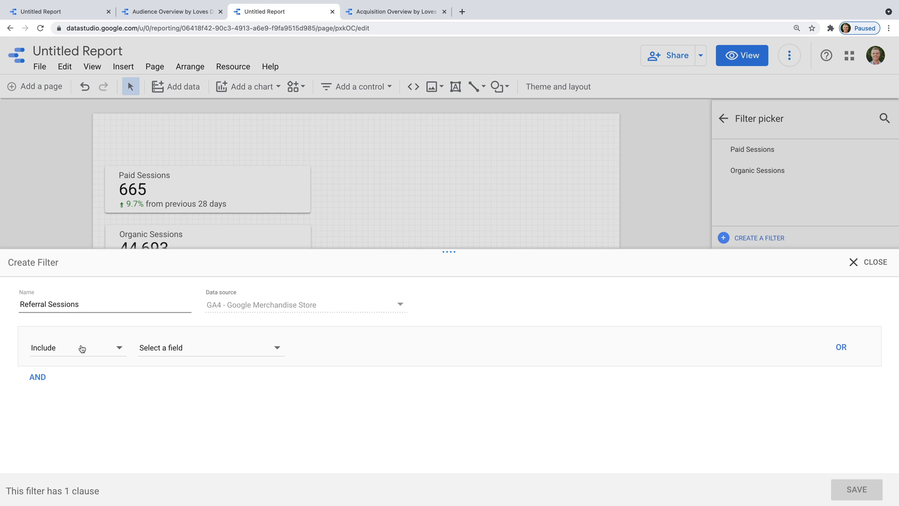
- Make the Referral Sessions filter include Session medium that contains referral, and save it
click(205, 348)
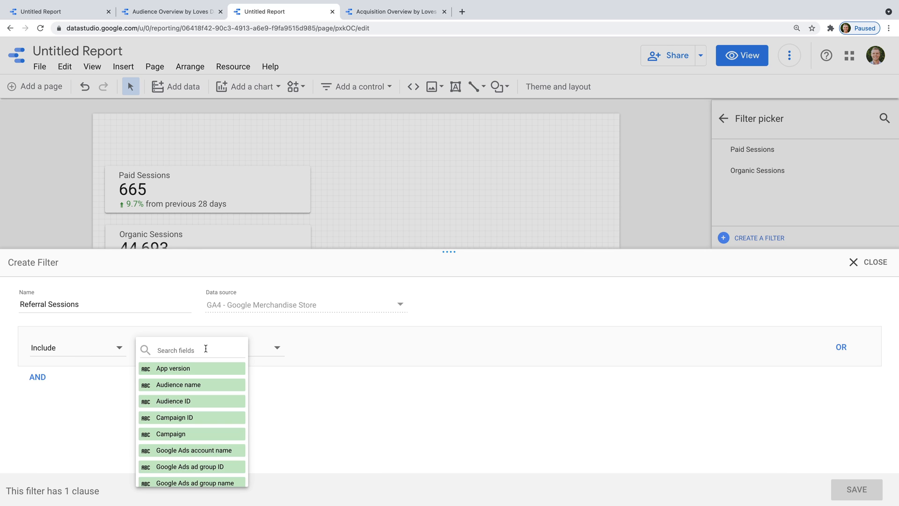
text(session med)
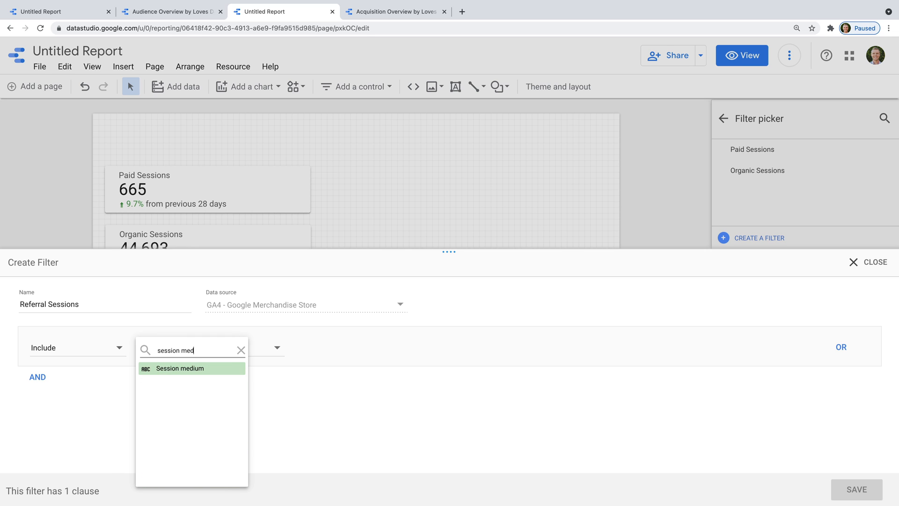
click(207, 367)
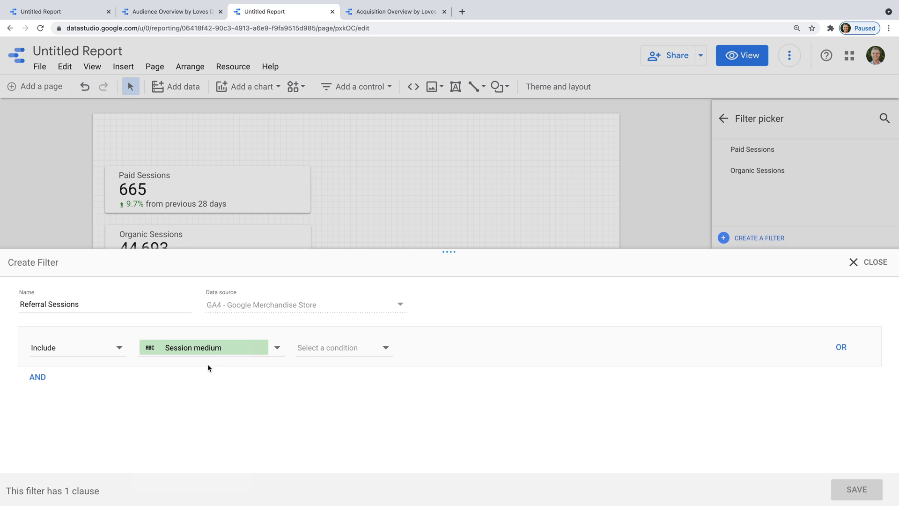
click(350, 350)
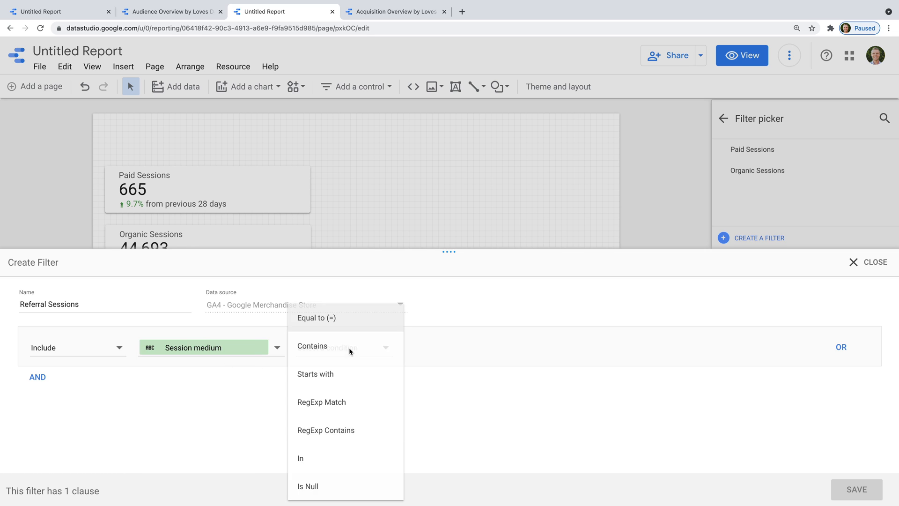
click(350, 349)
text(referral)
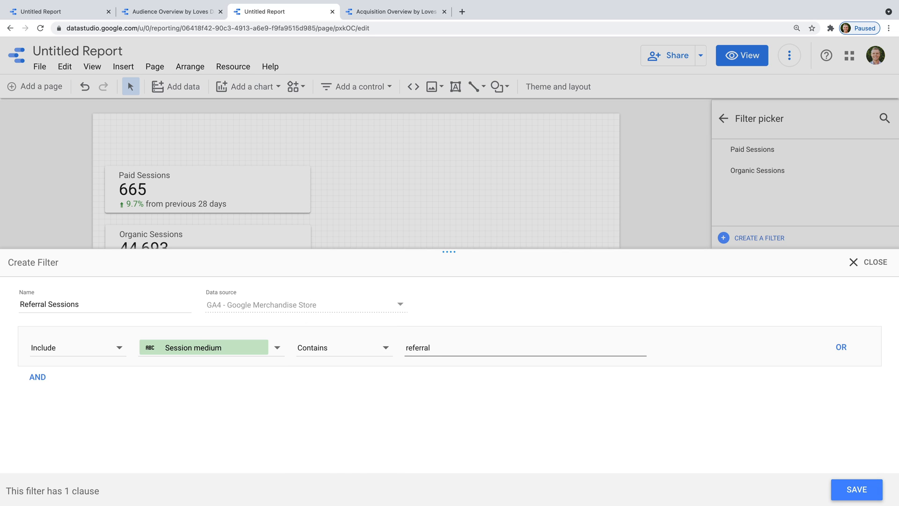
click(856, 489)
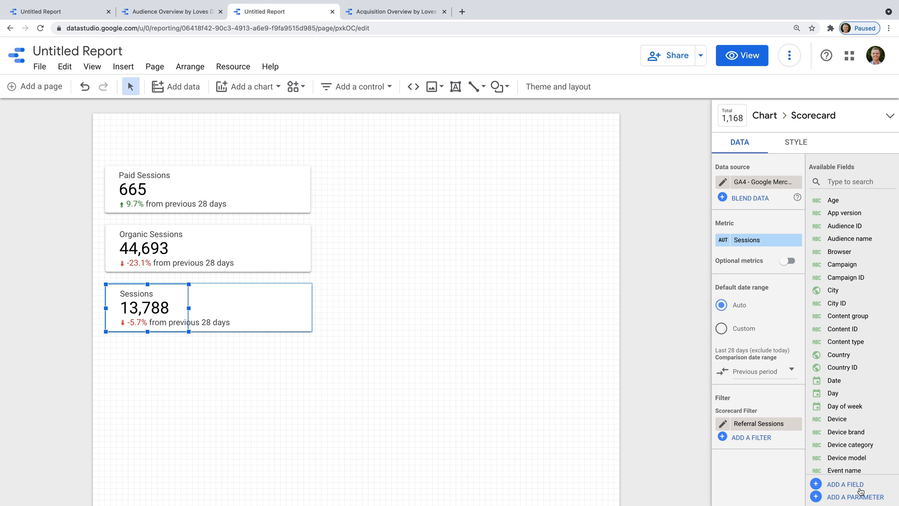
- Rename the lowest scorecard's Sessions metric to Referral Sessions
click(723, 240)
text(Ref)
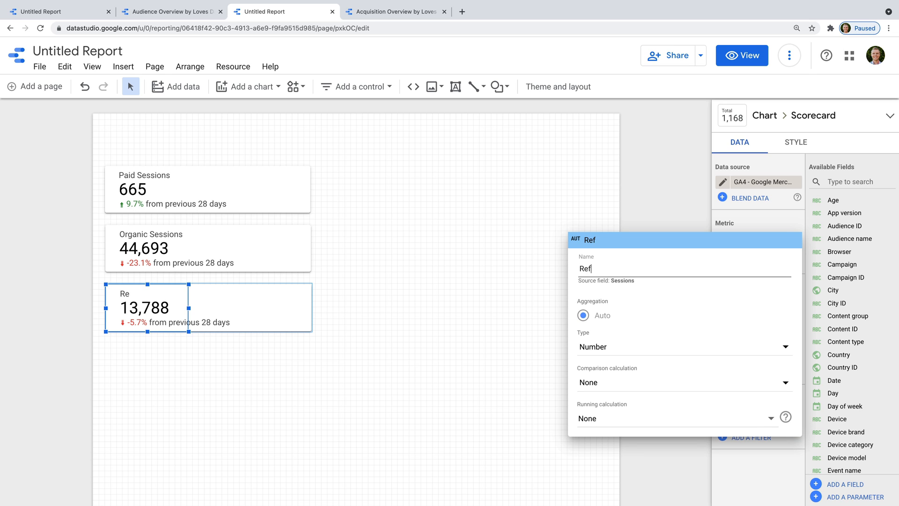
text(erral Sessions)
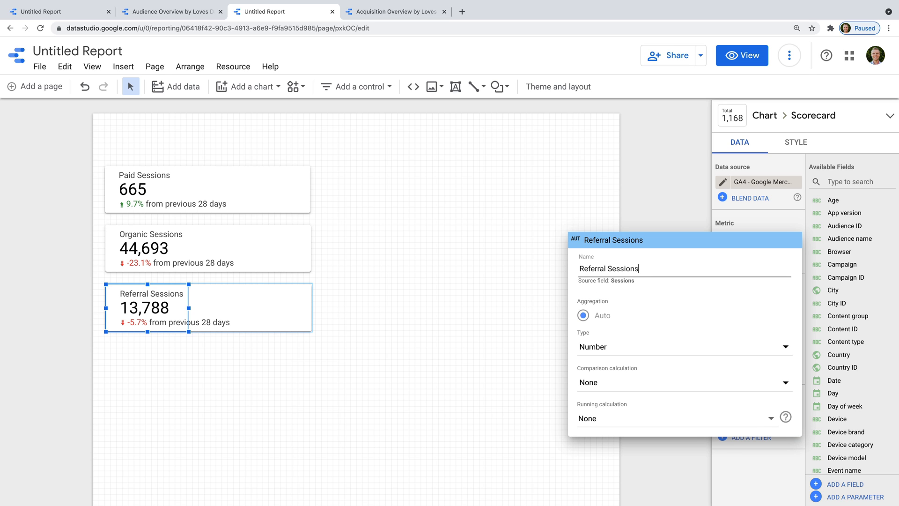
click(346, 273)
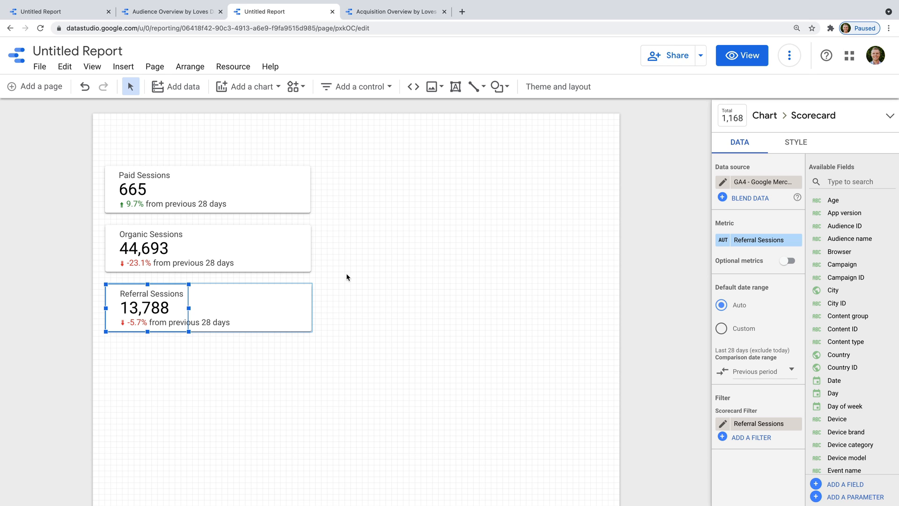
click(346, 276)
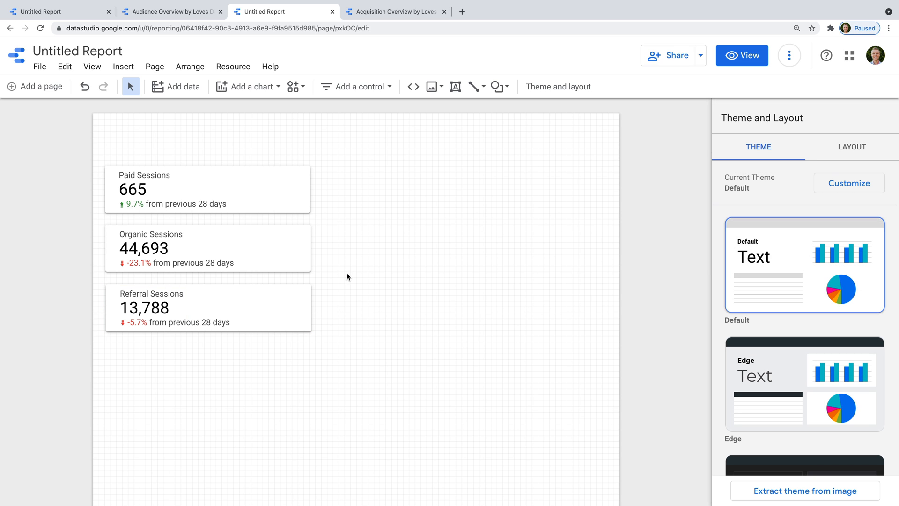
- Add a horizontal bar chart beside the scorecards and widen it toward the page's right margin
click(265, 87)
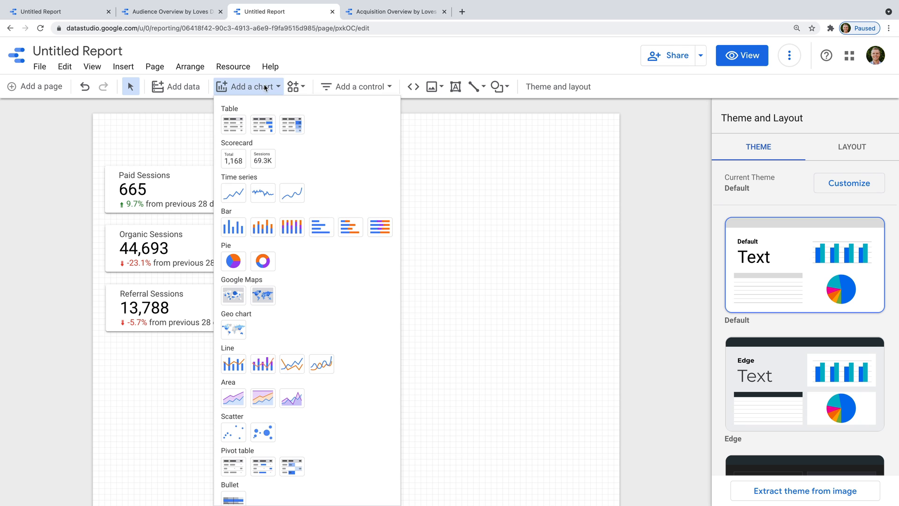
click(321, 227)
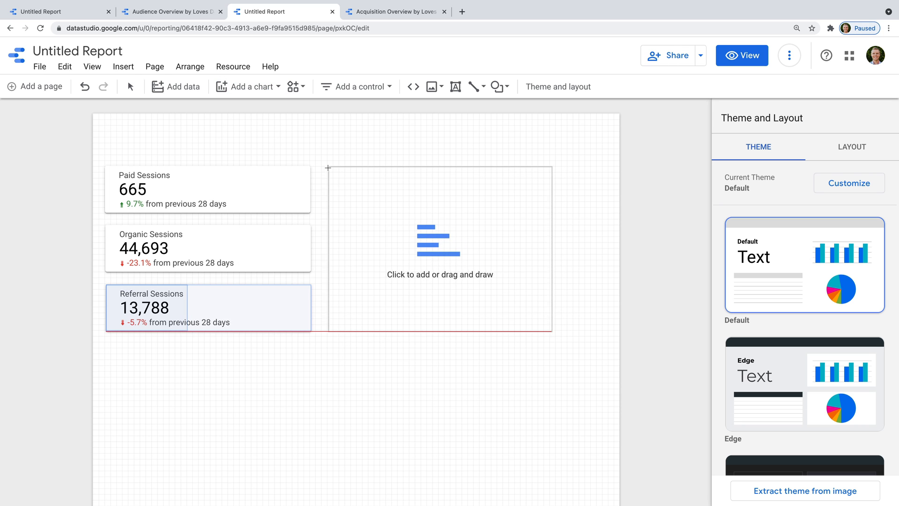
click(331, 169)
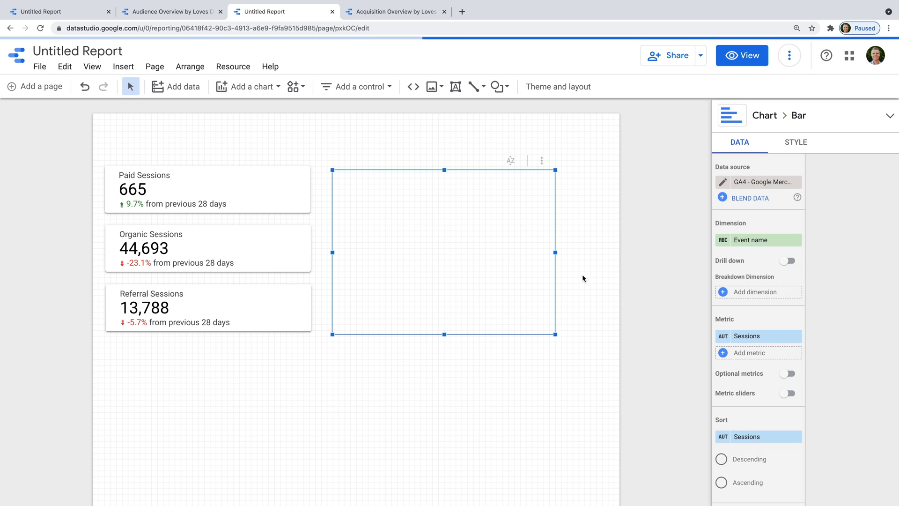
drag(551, 252, 593, 252)
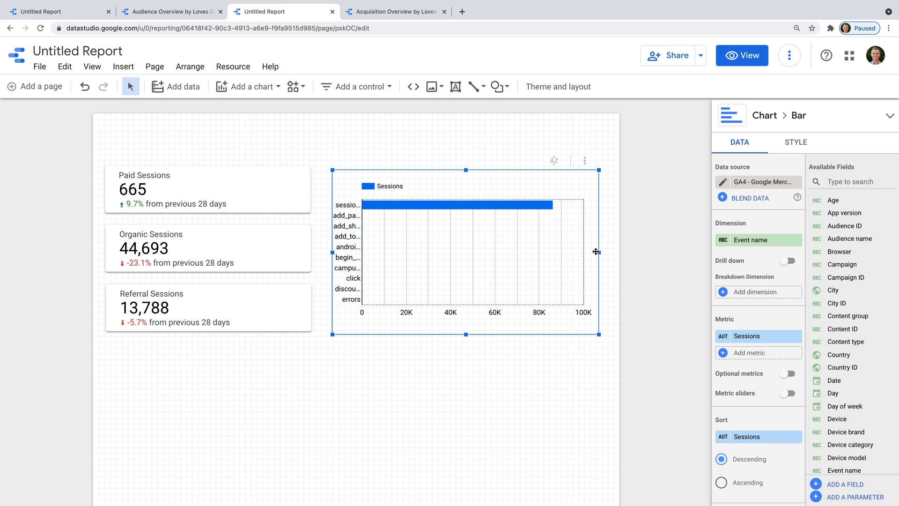
- Set the bar chart's dimension to Session default channel grouping and widen the space for its category labels
click(759, 239)
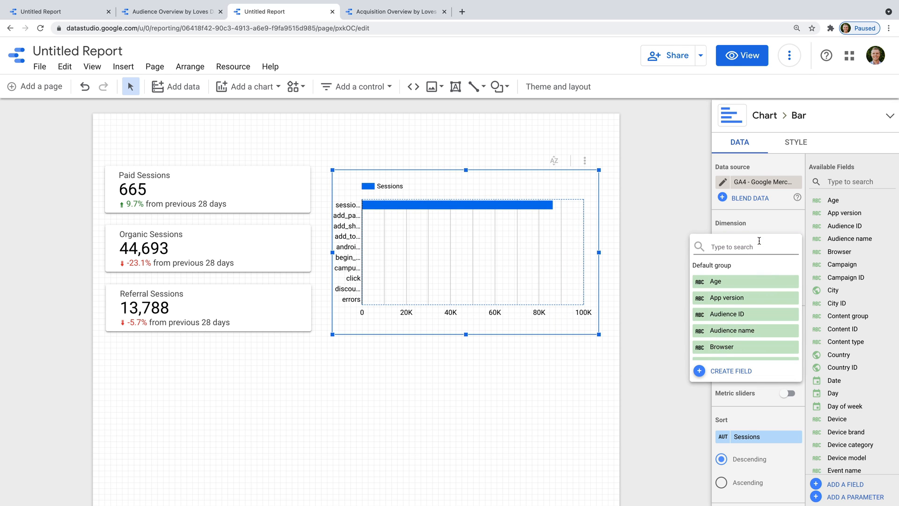
text(session defaul)
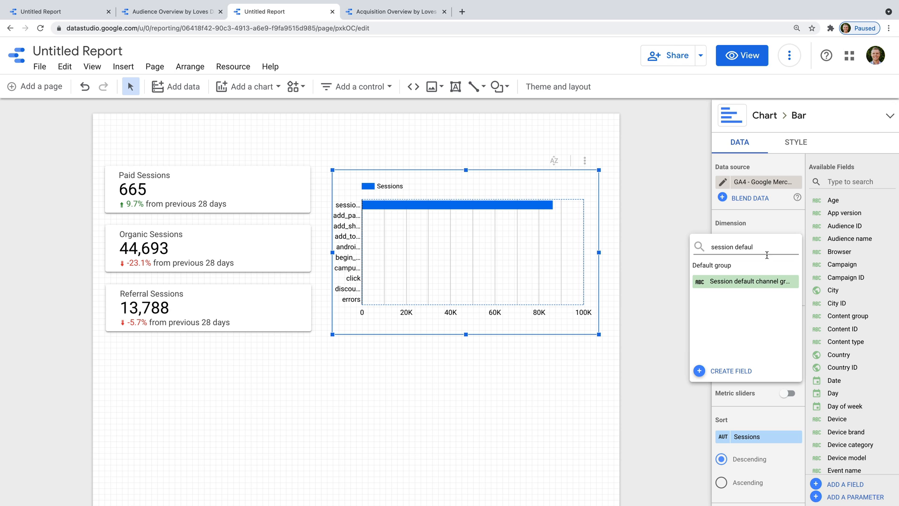
click(772, 281)
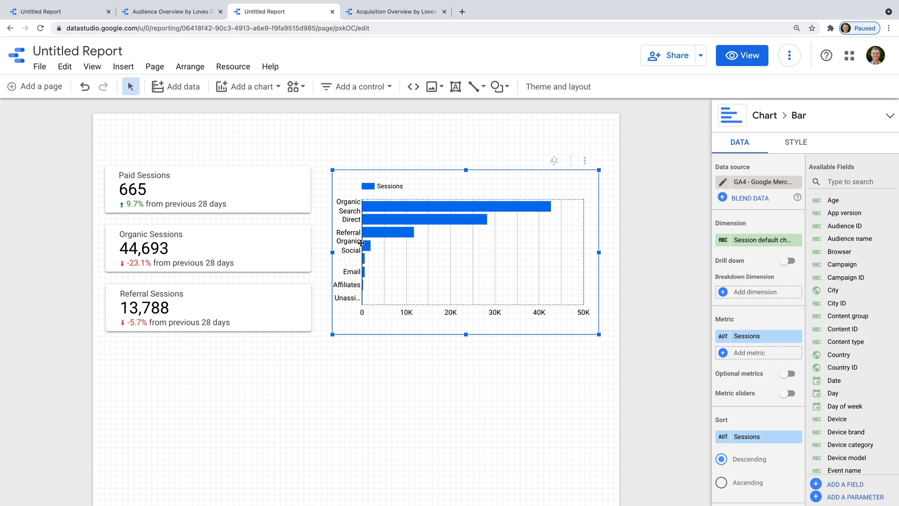
drag(361, 242, 393, 241)
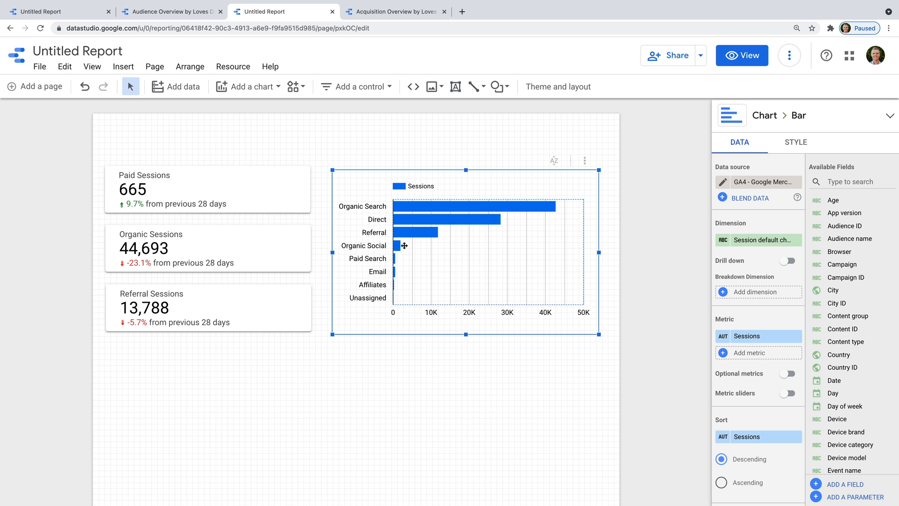
- Add Conversions as a second metric to the bar chart
click(750, 352)
text(Conversion)
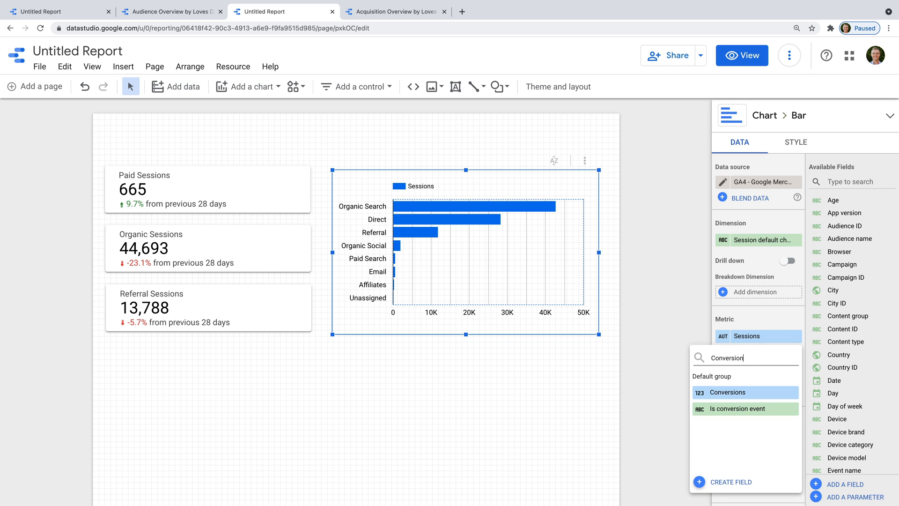
click(743, 393)
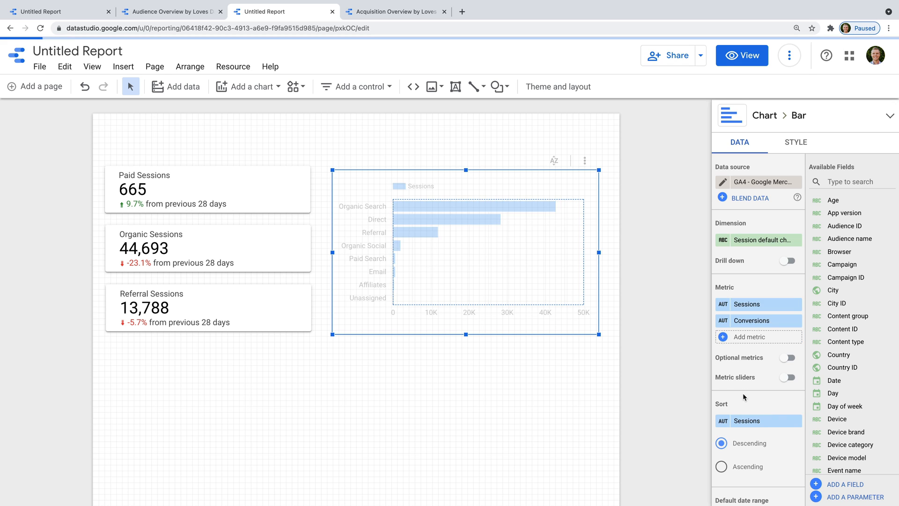
- Limit the bar chart to 5 bars and show data labels as compact numbers
click(798, 143)
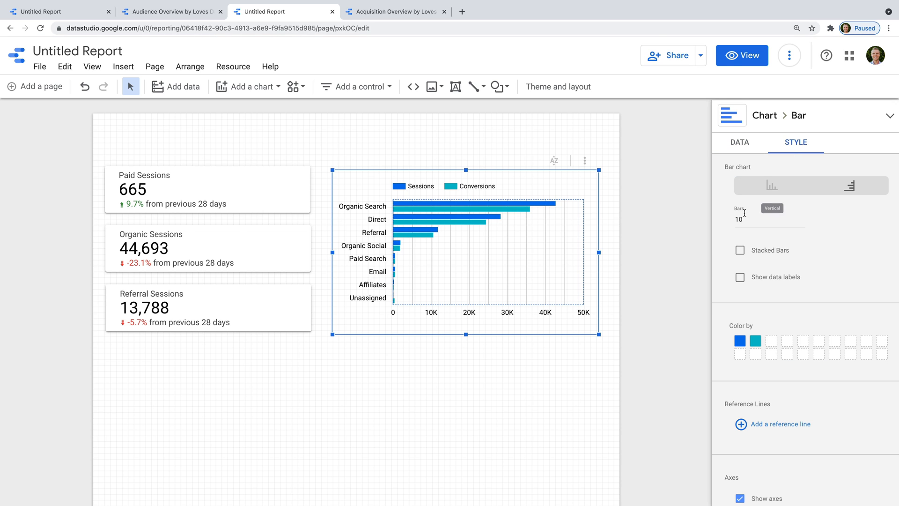
double_click(792, 219)
text(5)
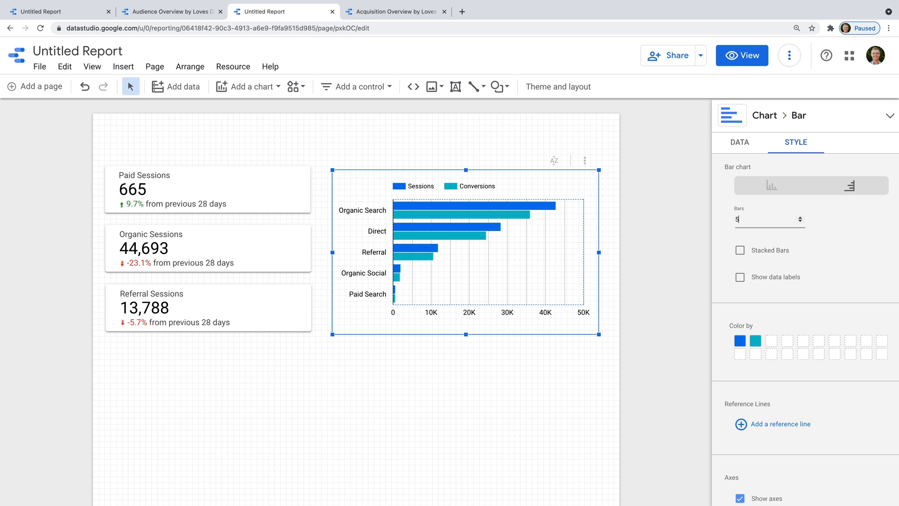
click(739, 277)
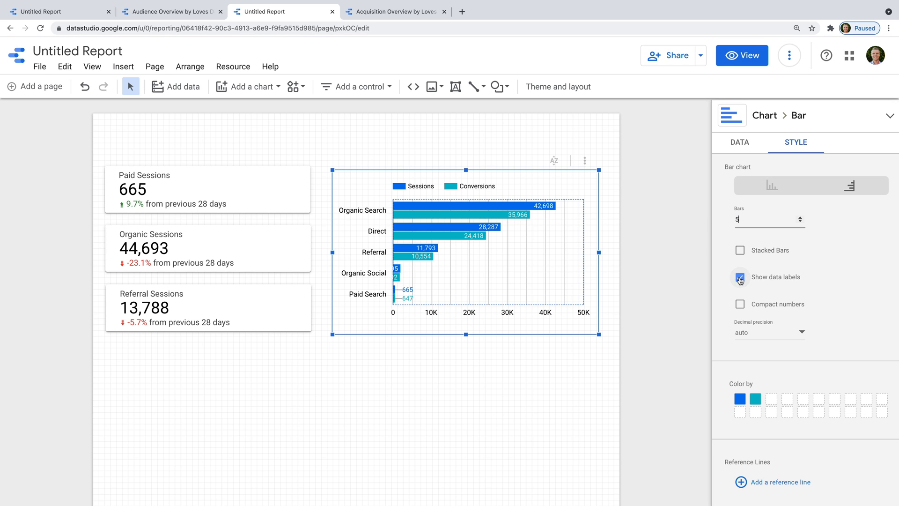
click(740, 305)
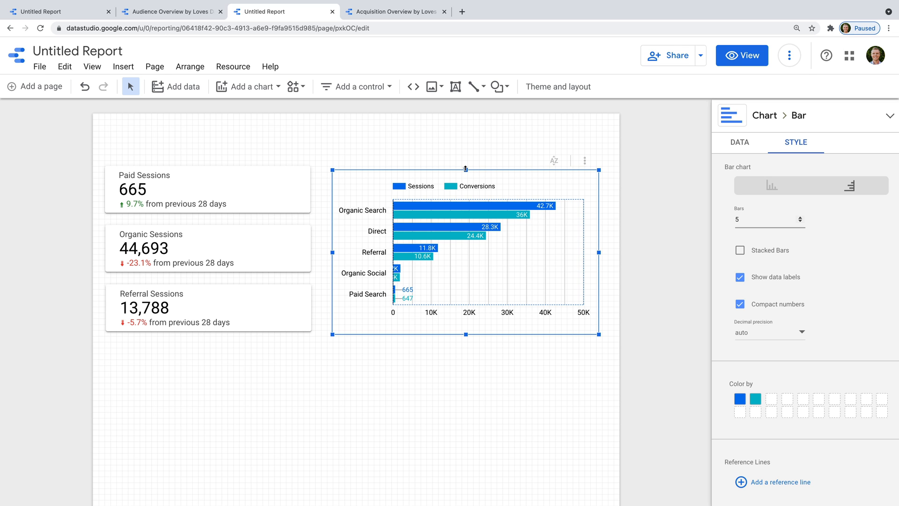
- Lower the bar chart's upper edge slightly and draw a rectangle over the chart, spanning the height of the three scorecards
drag(465, 167, 464, 178)
click(497, 86)
click(533, 110)
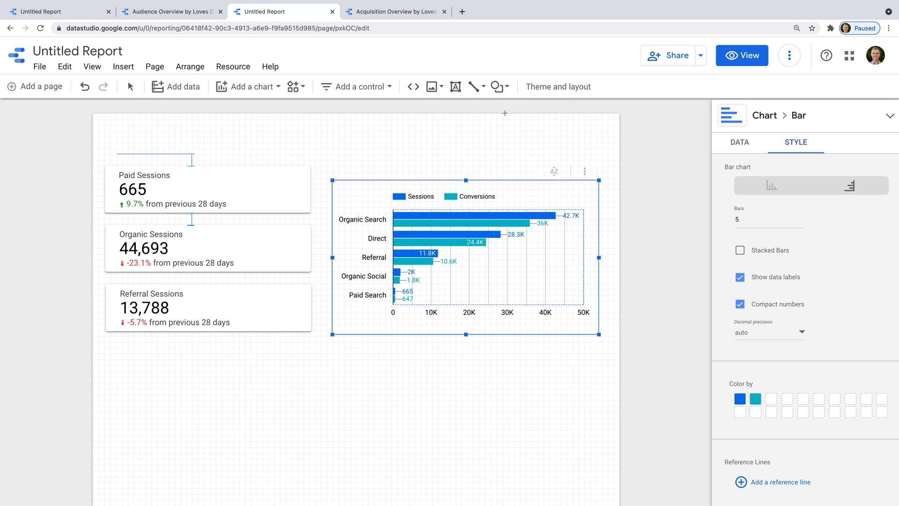
drag(322, 166, 608, 331)
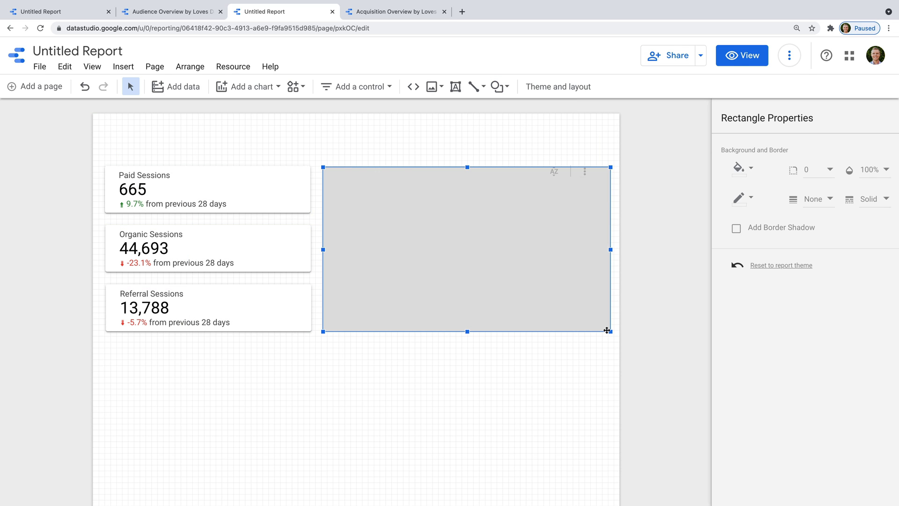
- Give the rectangle a white fill, a border radius of 3 and a border shadow
click(742, 168)
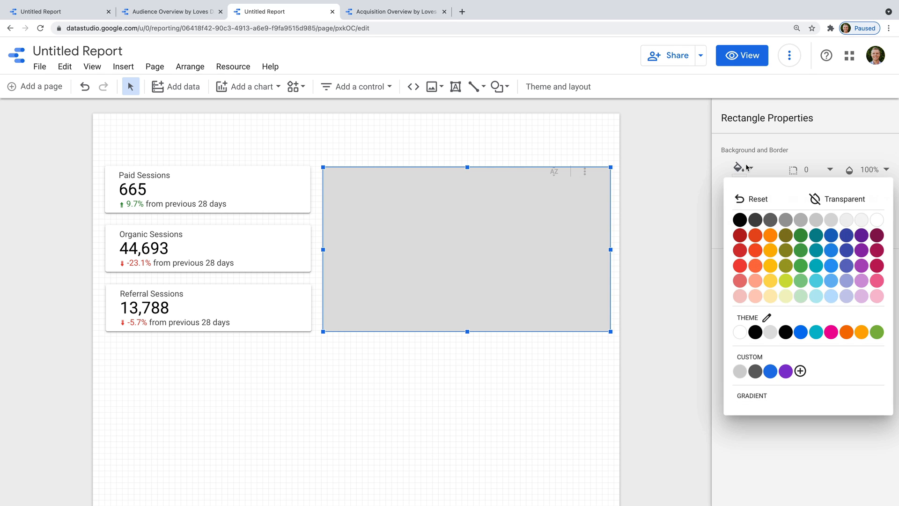
click(877, 220)
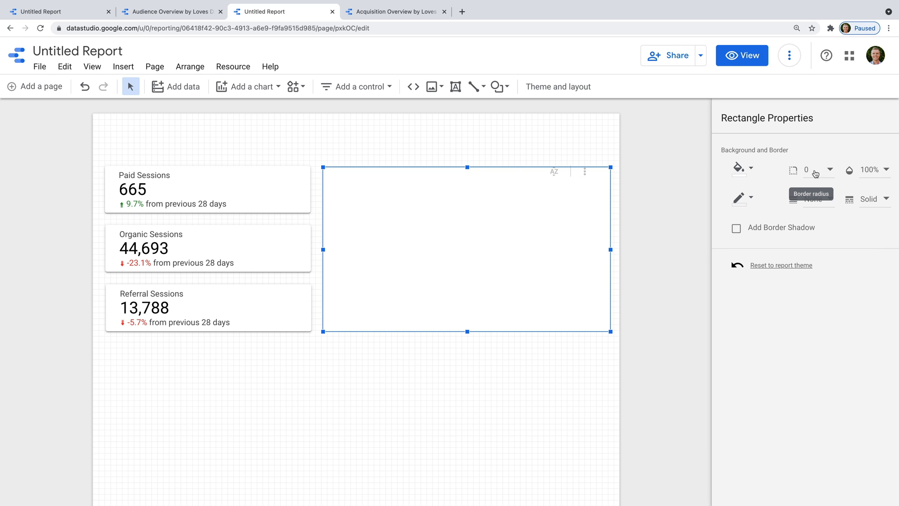
click(823, 172)
click(800, 253)
click(770, 232)
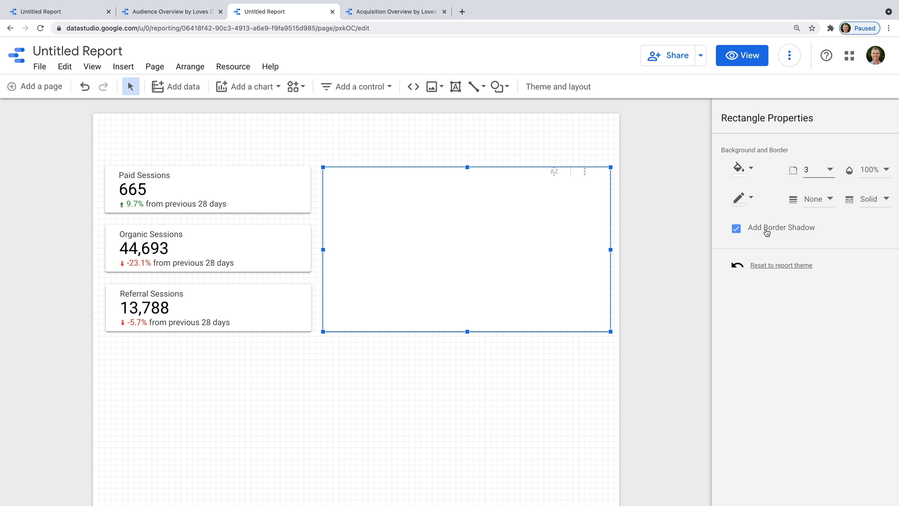
- Send the white rectangle to the back, behind the bar chart
right_click(545, 203)
mouse_move(601, 393)
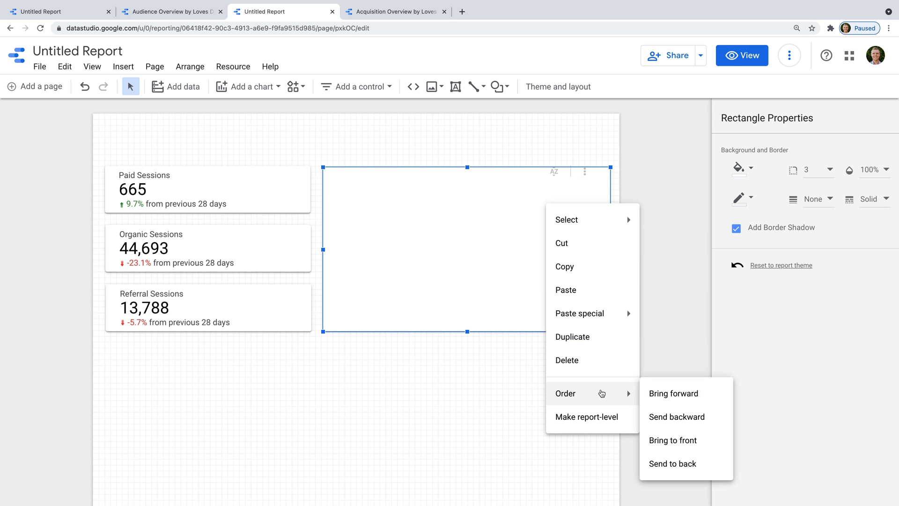
click(664, 462)
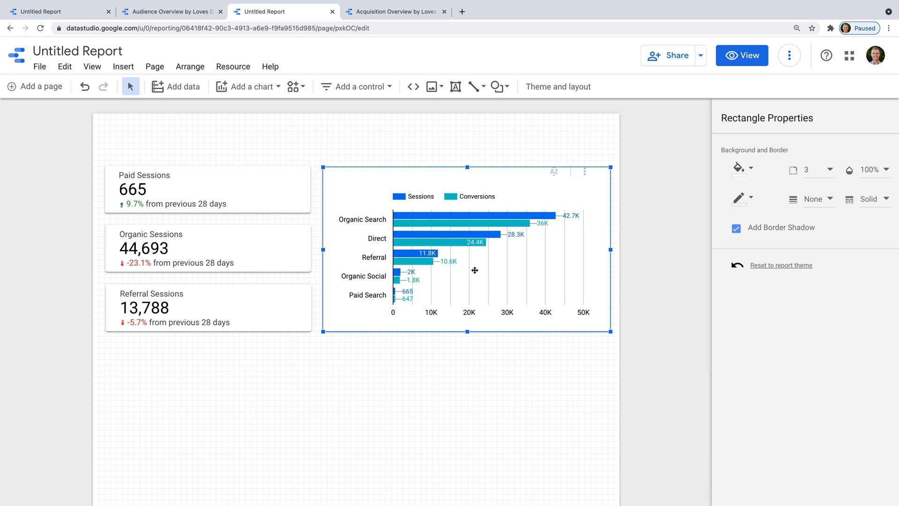
- Lower the bar chart's upper edge and align its bottom with the white rectangle, leaving room above for a title
click(468, 257)
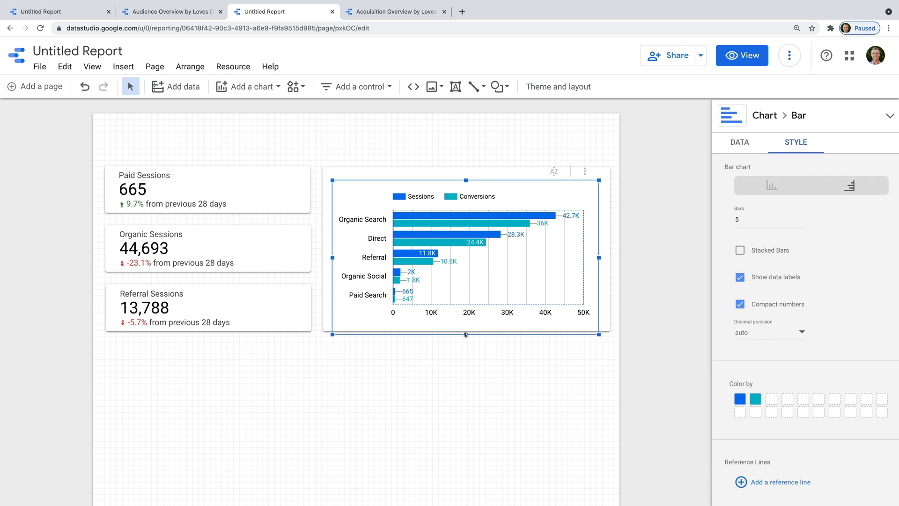
drag(461, 204, 462, 213)
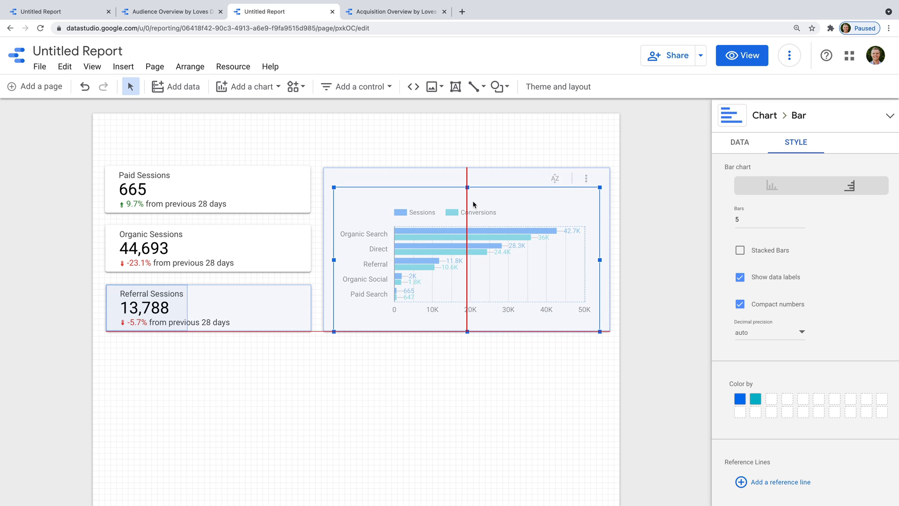
drag(469, 335, 468, 332)
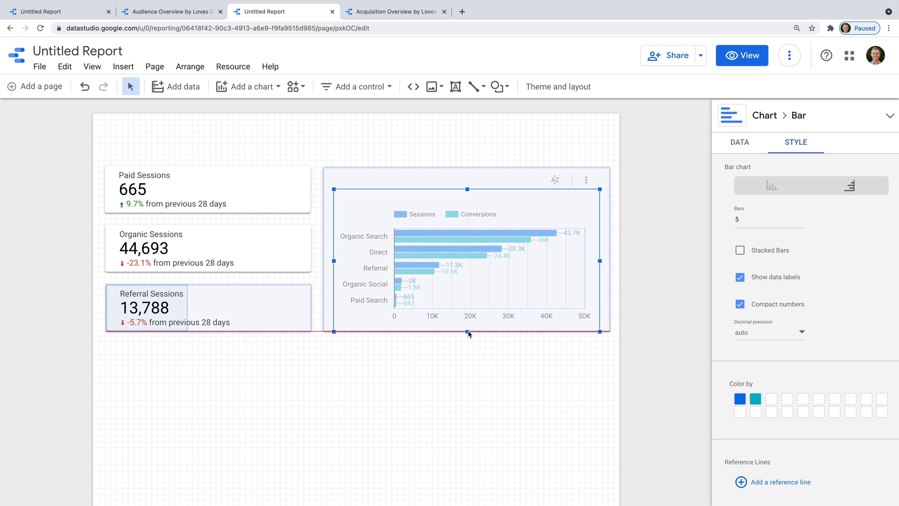
- Add a text box above the bar chart, inside the white rectangle, reading "Top 5 Acquisition Channels"
click(456, 87)
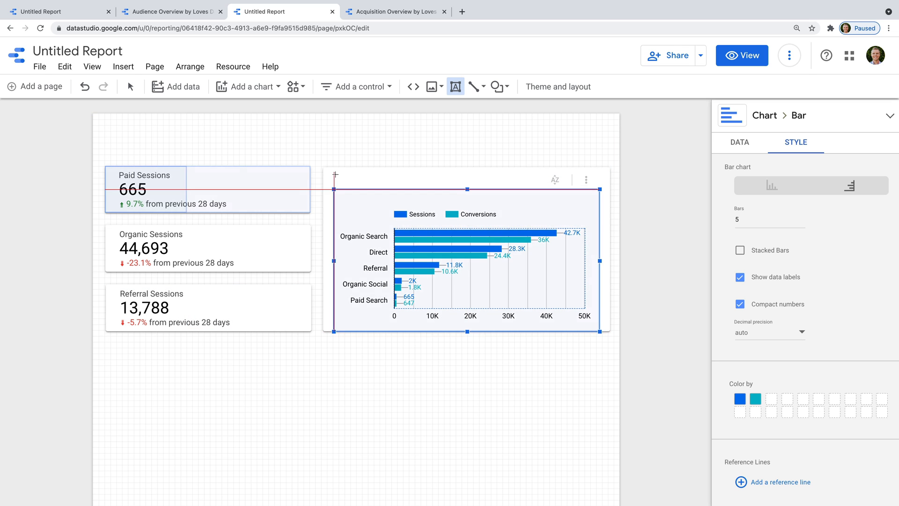
drag(333, 175, 557, 192)
text(Top)
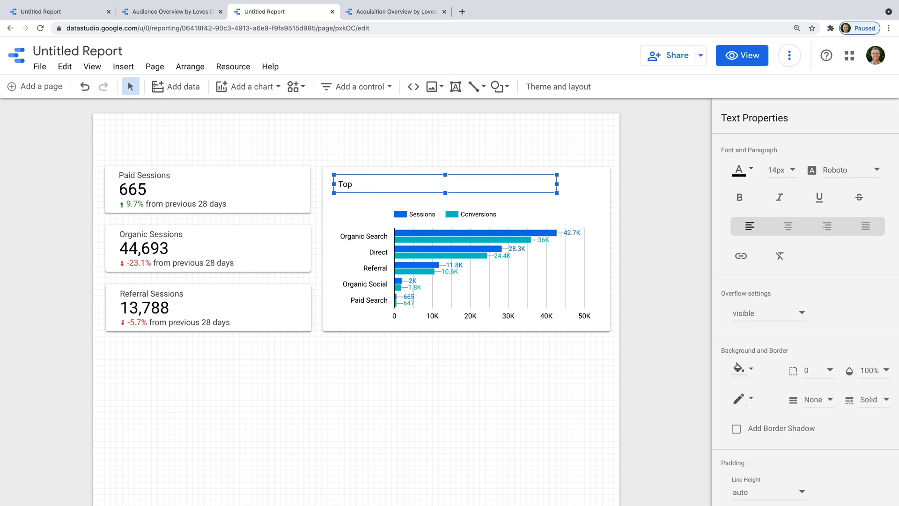
text( 5 Acquisition Channels)
- Format the bar chart's title text as 16px bold
key(ctrl+a)
click(786, 170)
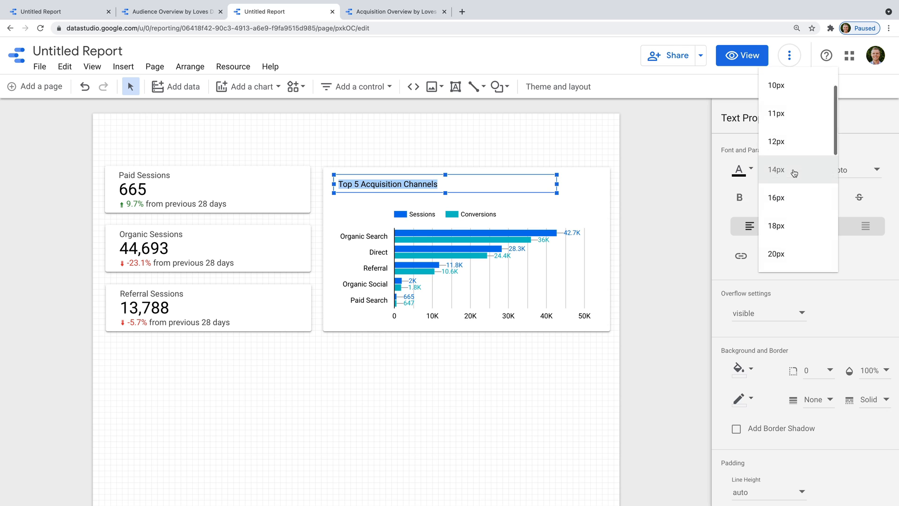
click(793, 199)
click(740, 199)
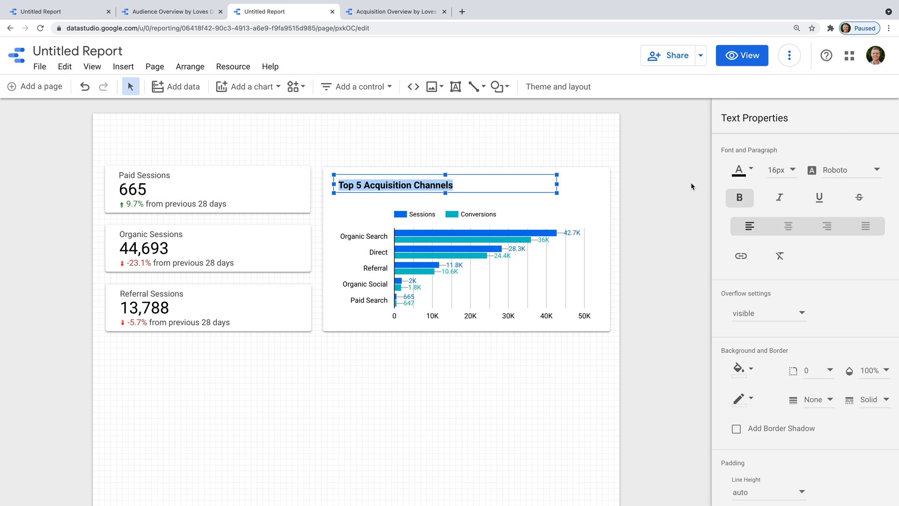
click(672, 190)
- Add an area chart below the scorecards and bar chart, spanning their combined width
scroll(624, 196, down, 3)
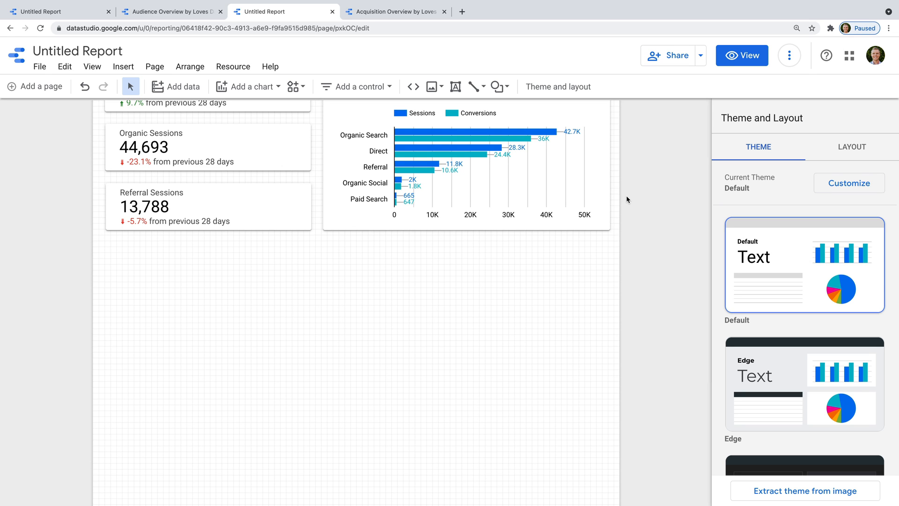
click(261, 88)
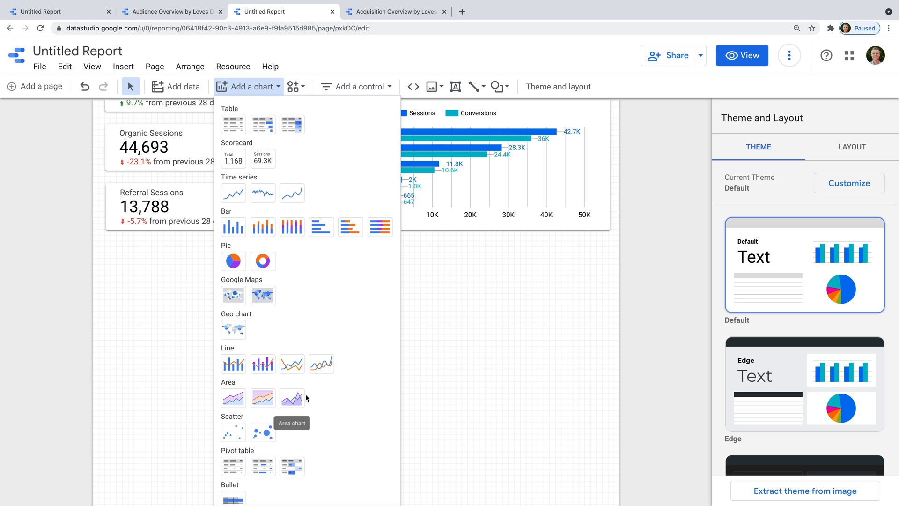
click(281, 392)
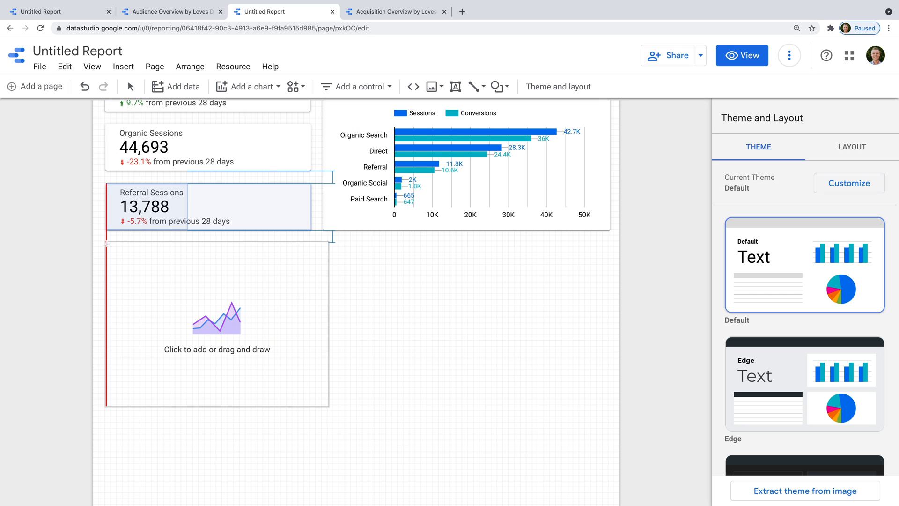
drag(108, 243, 461, 418)
drag(533, 423, 609, 439)
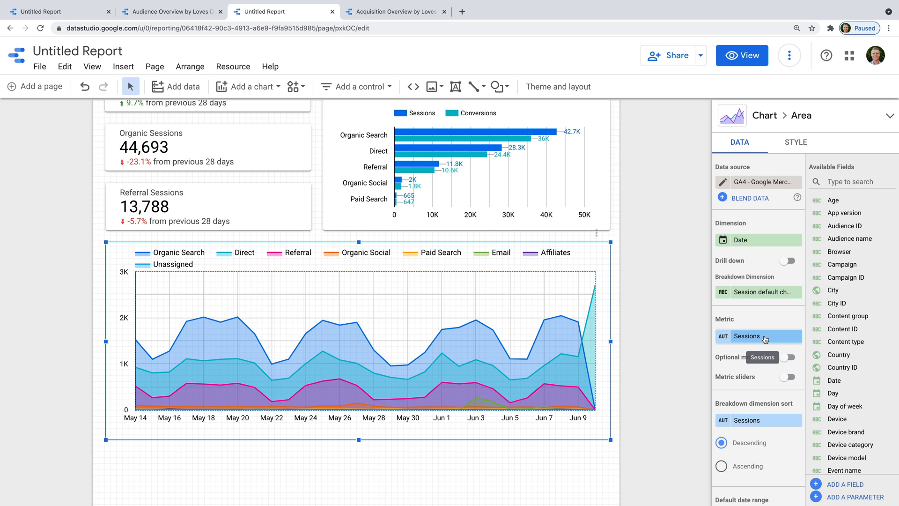
- Limit the area chart to 5 series
click(800, 143)
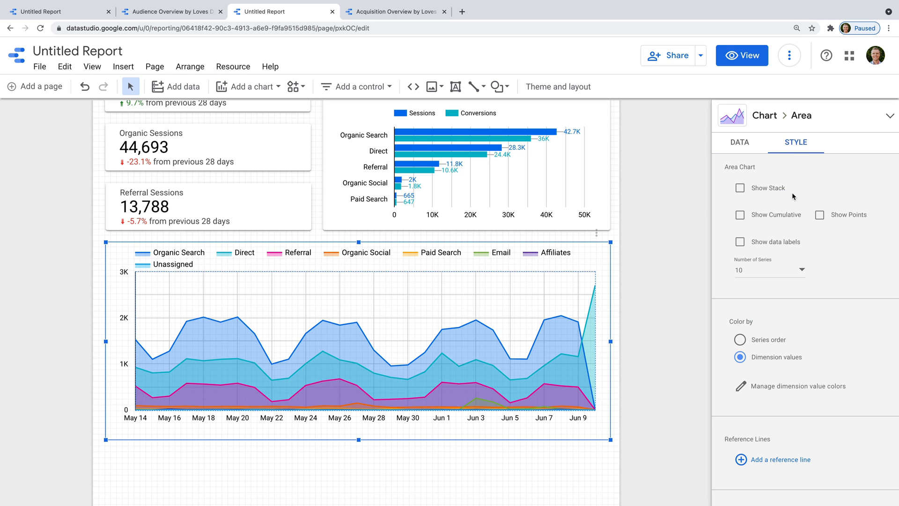
click(798, 274)
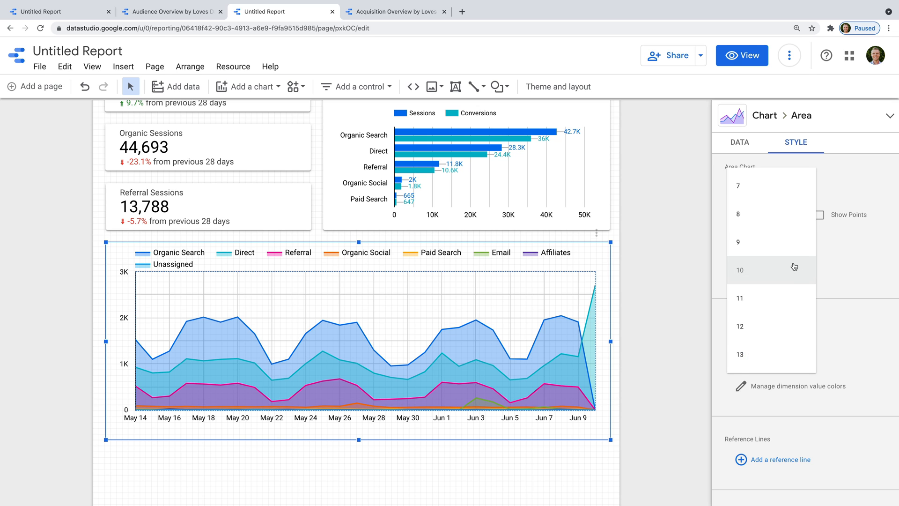
scroll(795, 265, up, 2)
click(751, 190)
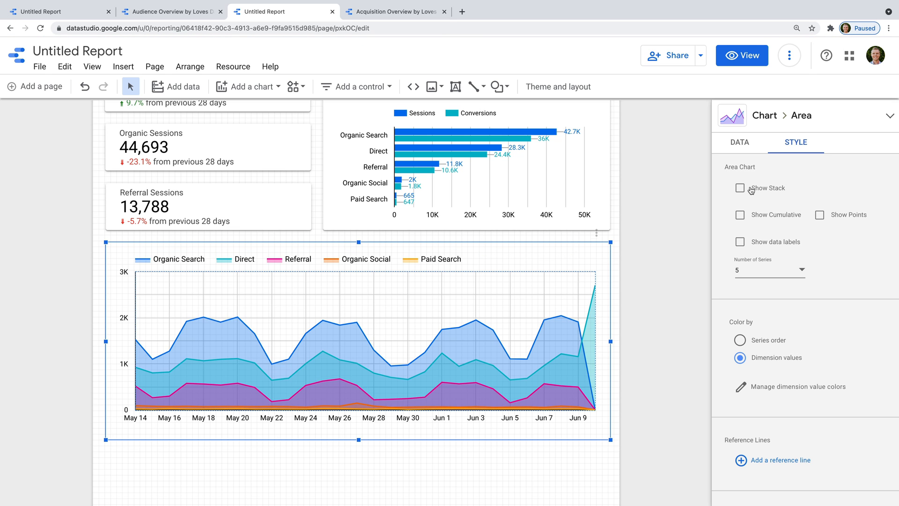
- Give the area chart a white background, a border radius of 3 and a border shadow
scroll(771, 300, down, 10)
scroll(770, 301, down, 4)
click(743, 317)
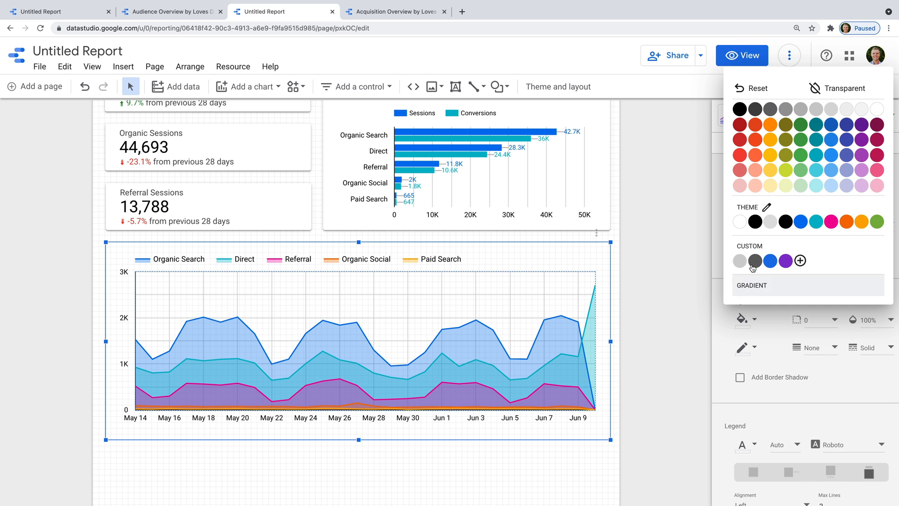
click(876, 111)
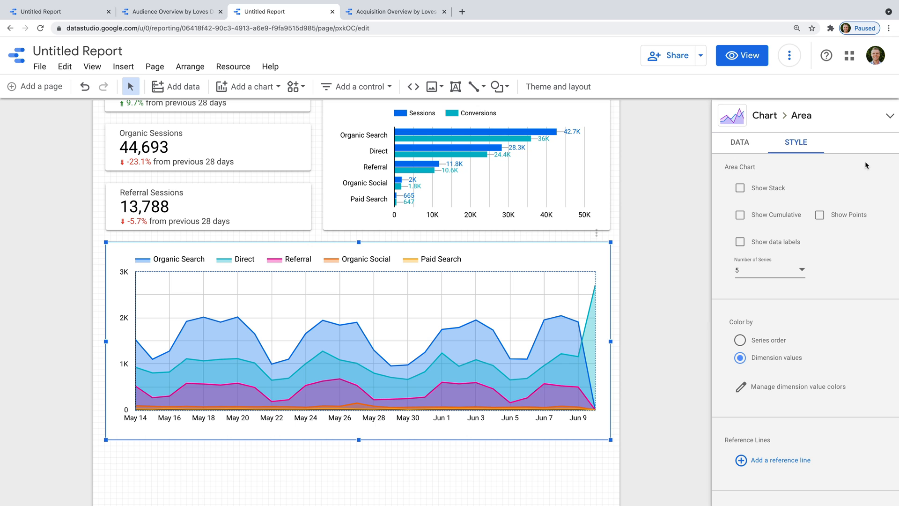
scroll(823, 265, down, 10)
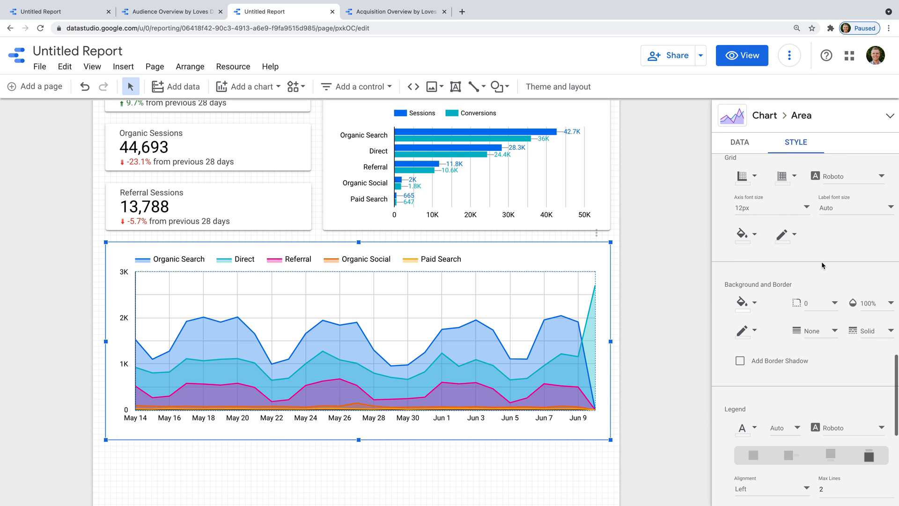
click(817, 303)
click(824, 389)
click(788, 363)
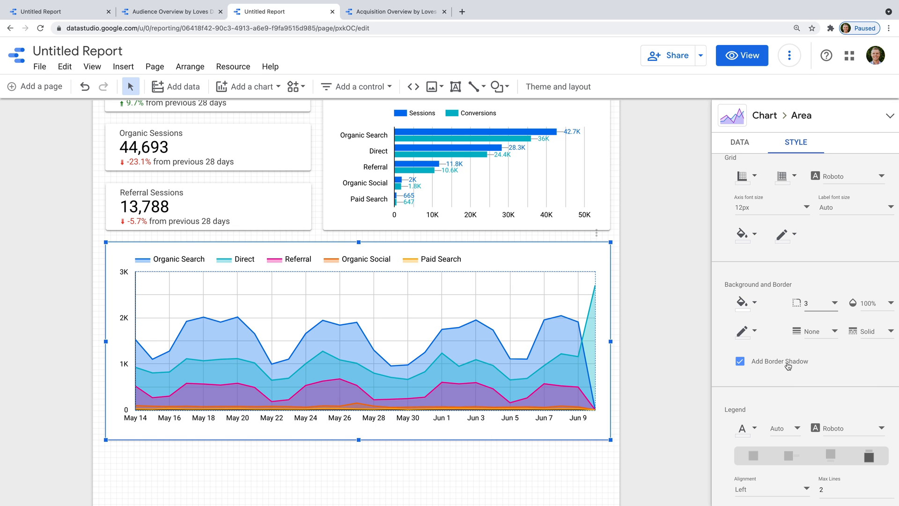
click(625, 368)
- Add a plain table below the area chart, stretching it to about the chart's width and nearly to the page's bottom
scroll(625, 368, down, 4)
scroll(625, 370, down, 1)
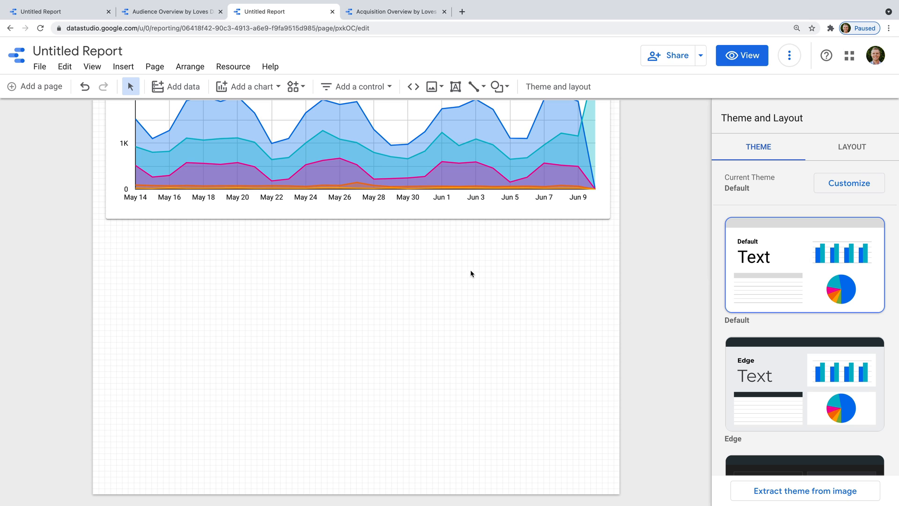
click(251, 91)
click(232, 124)
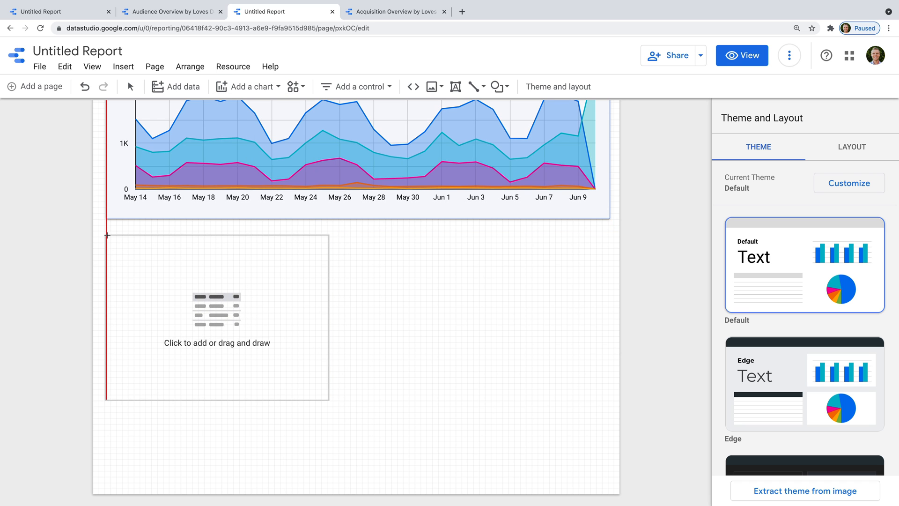
click(106, 232)
drag(329, 402, 608, 479)
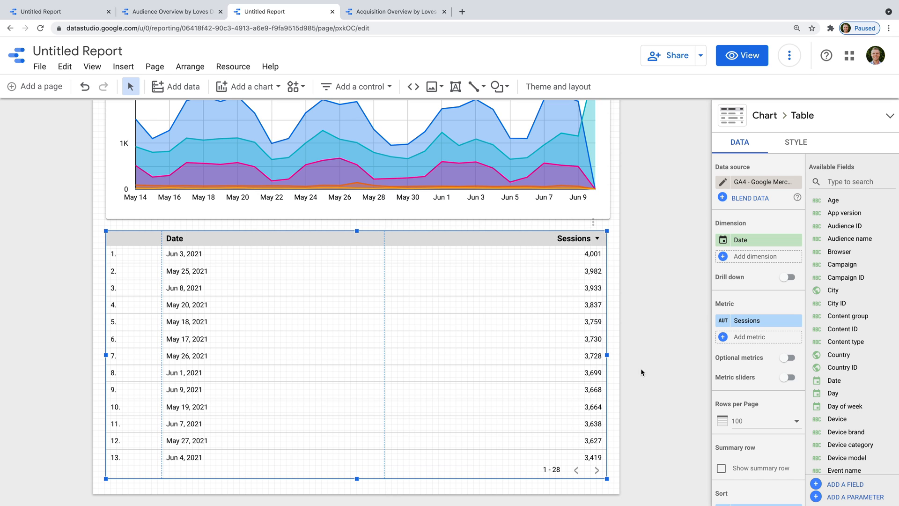
- Replace the table's Date dimension with Campaign and add Medium as a second dimension
click(757, 243)
text(c)
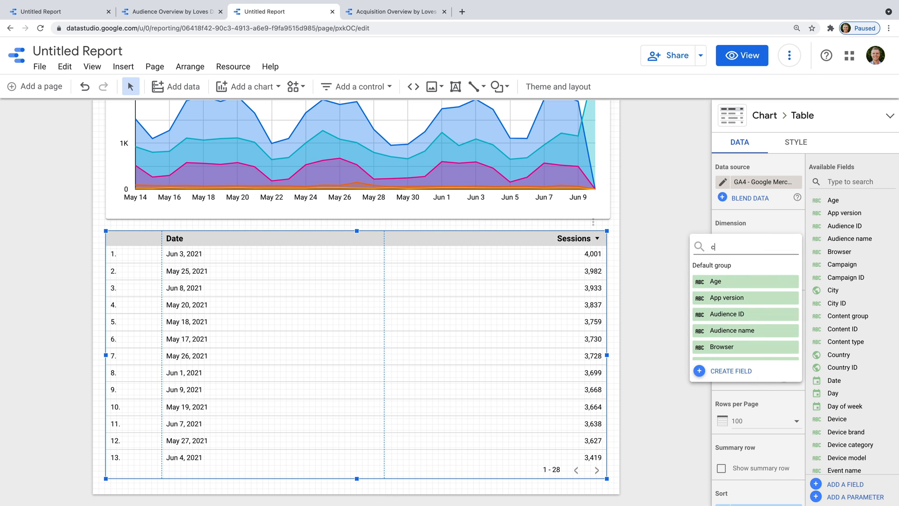
text(ampaign)
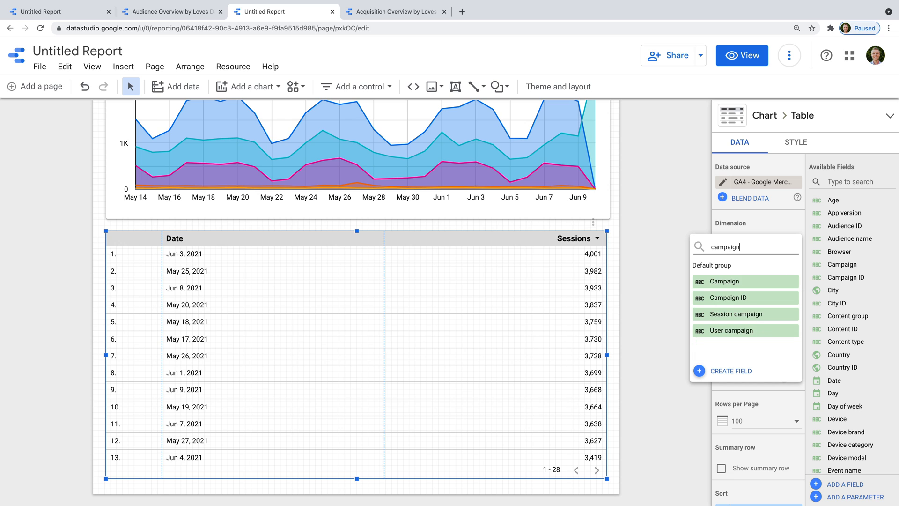
click(744, 281)
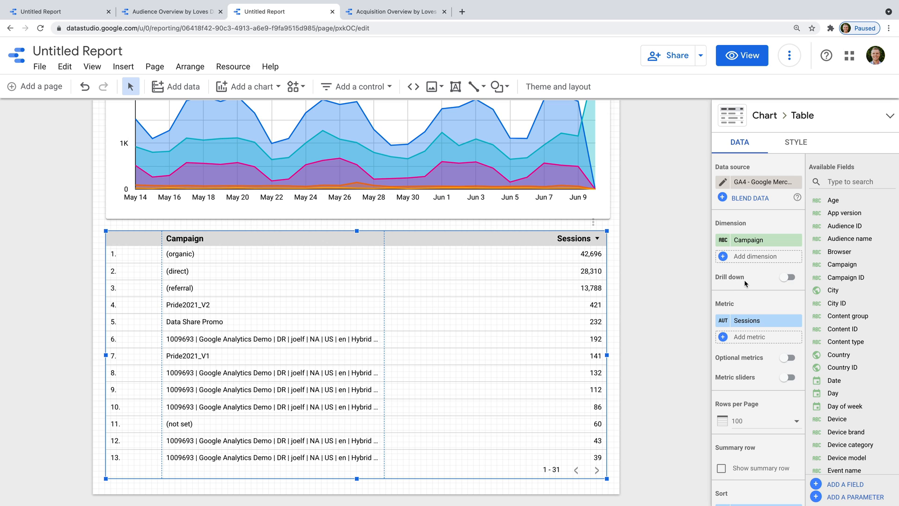
click(746, 259)
text(medium)
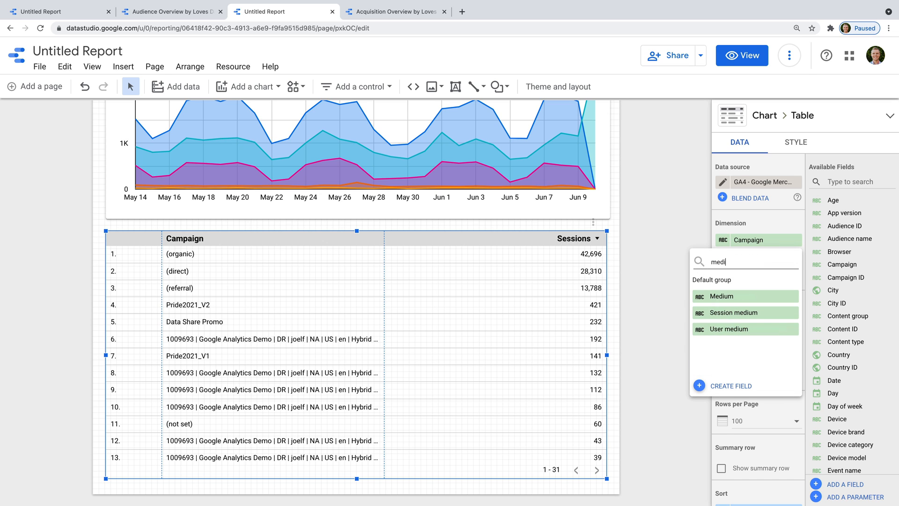
click(741, 295)
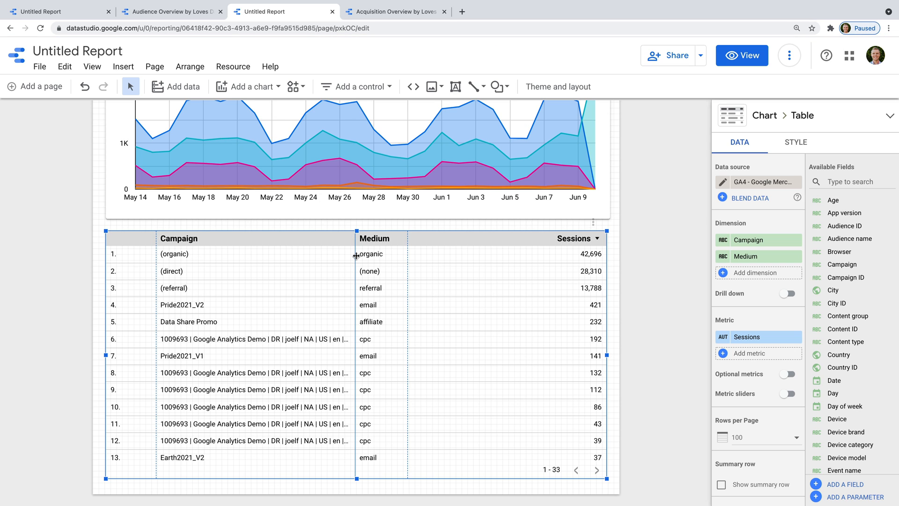
- Add New users, Conversions and Total revenue as further metrics of the table
scroll(771, 314, down, 1)
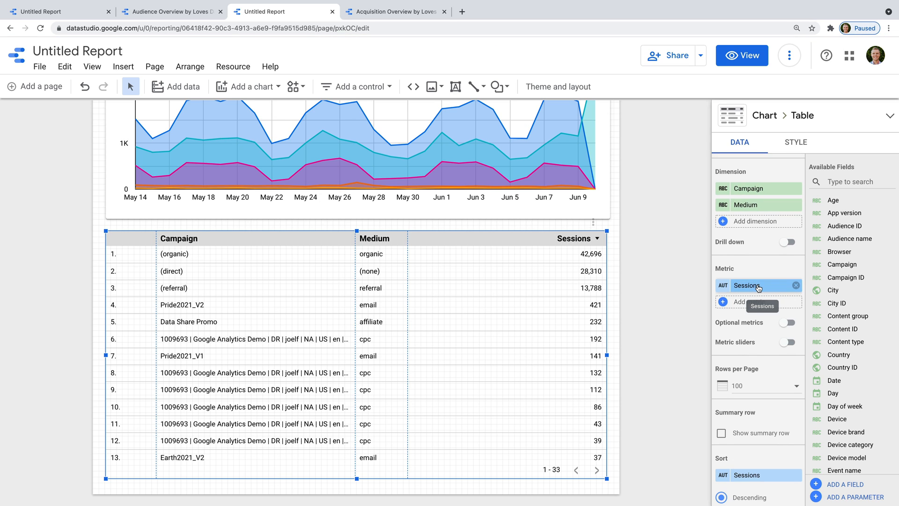
click(759, 302)
text(new)
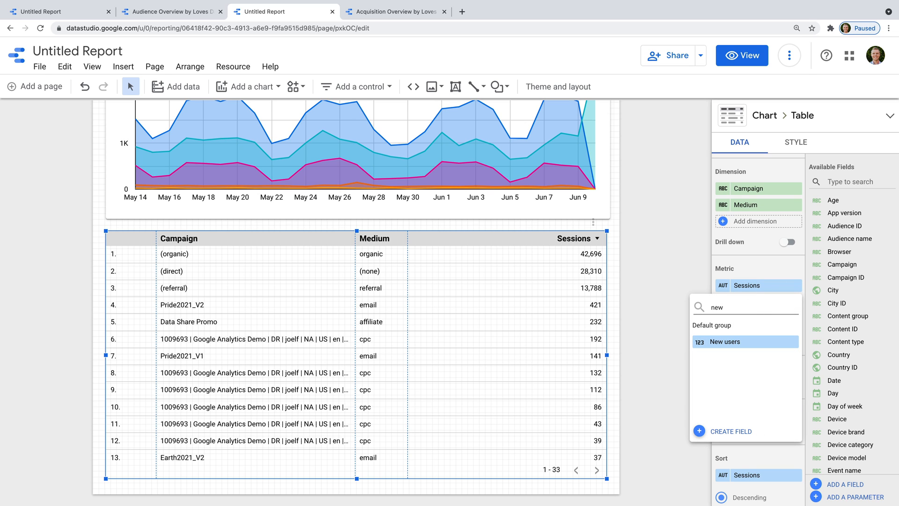
click(759, 342)
click(754, 318)
text(convers)
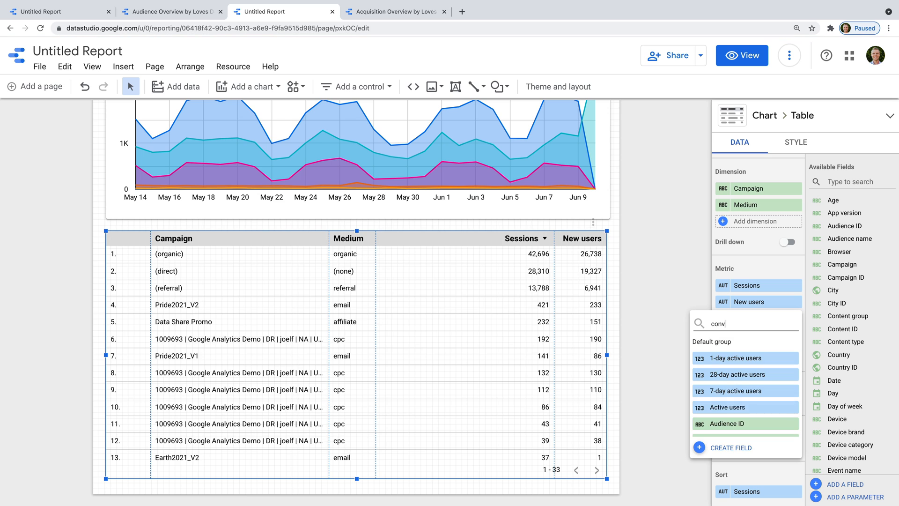
click(752, 358)
click(749, 334)
text(total r)
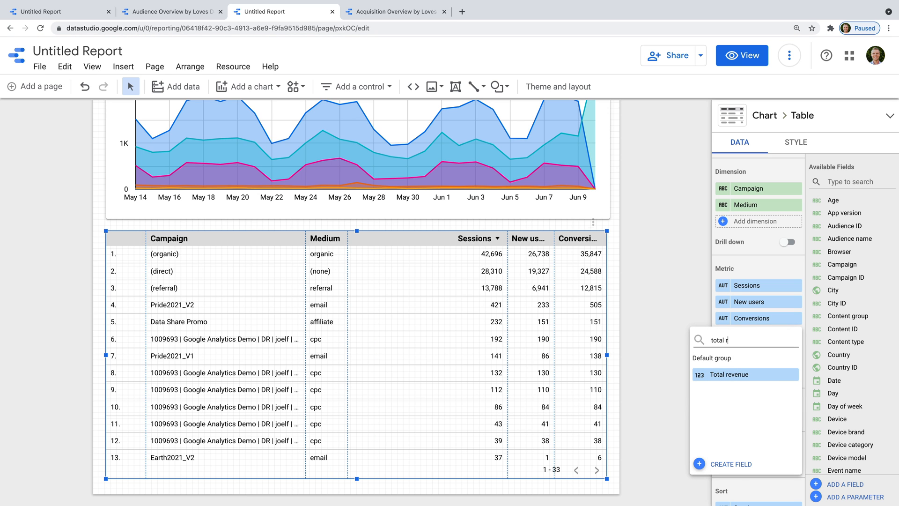
click(748, 374)
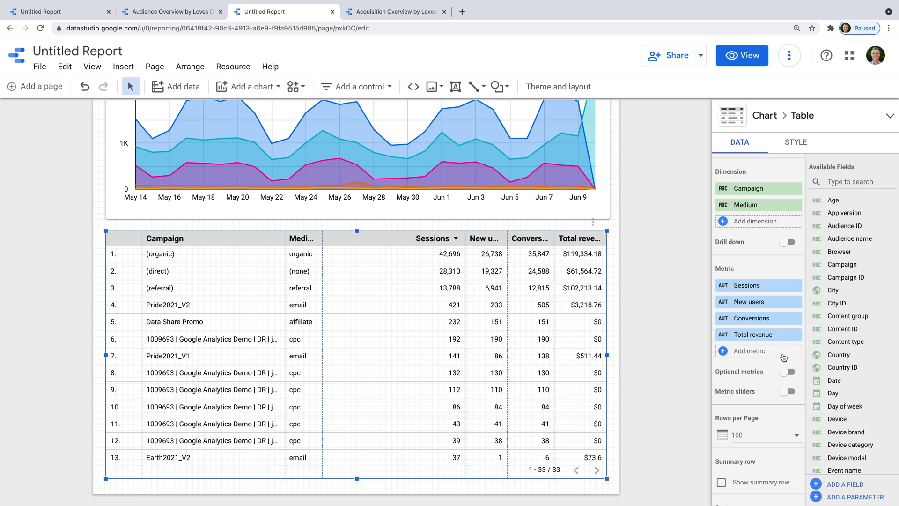
- Create a new filter for the table and name it "Campaign Traffic Only"
scroll(745, 375, down, 10)
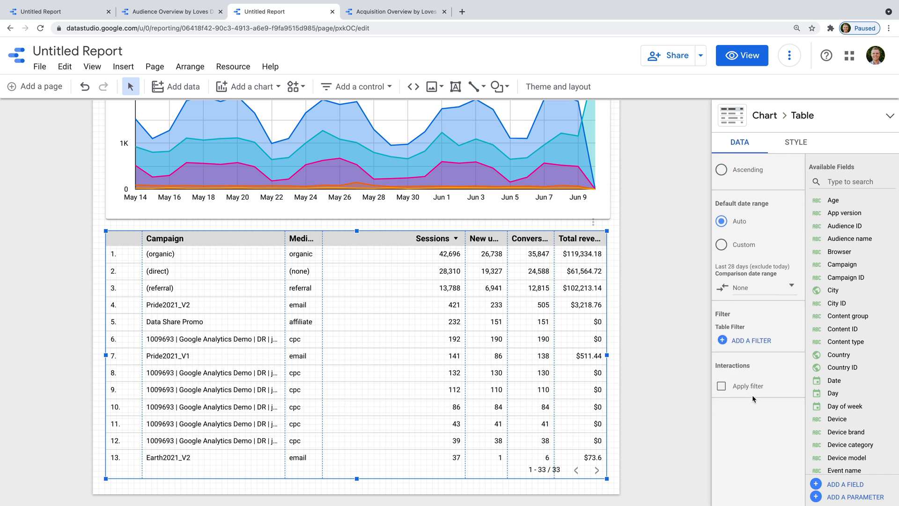
scroll(751, 375, down, 2)
click(748, 300)
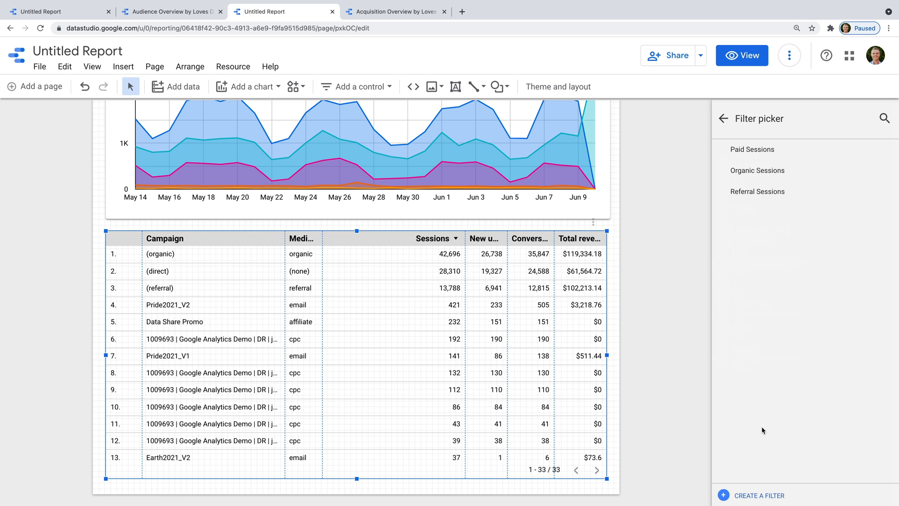
click(758, 495)
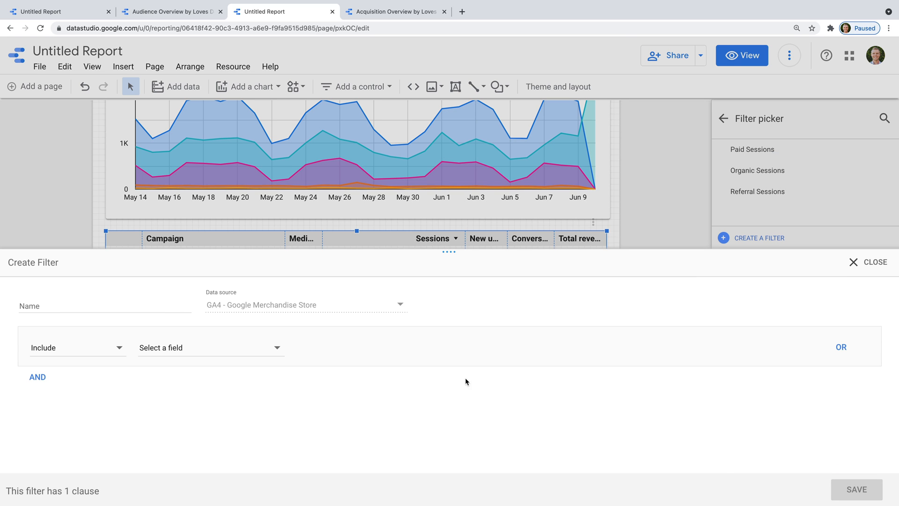
click(148, 307)
text(Campaign Traffic Only)
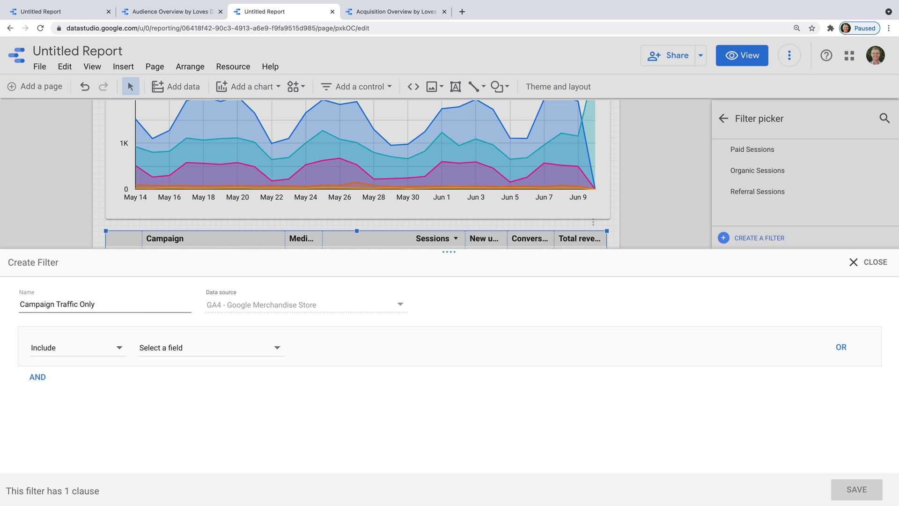
- Make the filter exclude Campaign values by RegExp Match on names in parentheses, using \(.*\), and save it
click(57, 350)
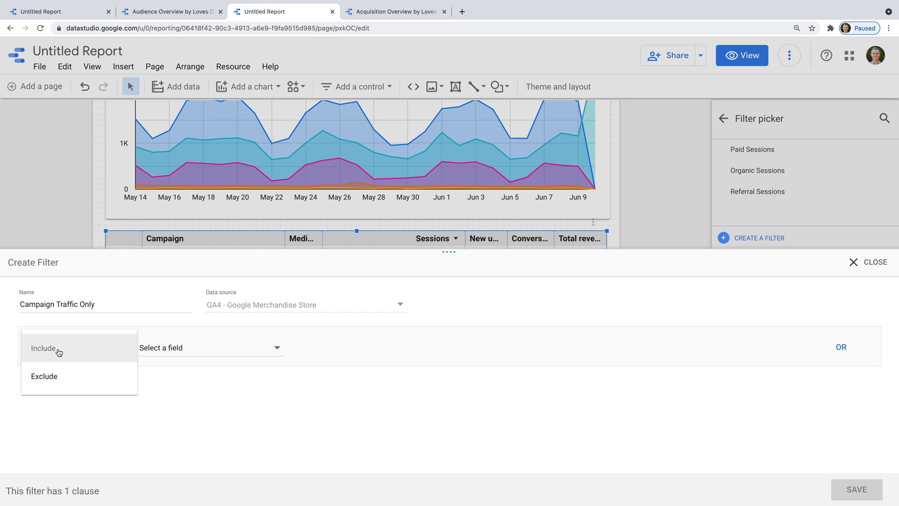
click(67, 373)
click(204, 352)
text(campaign)
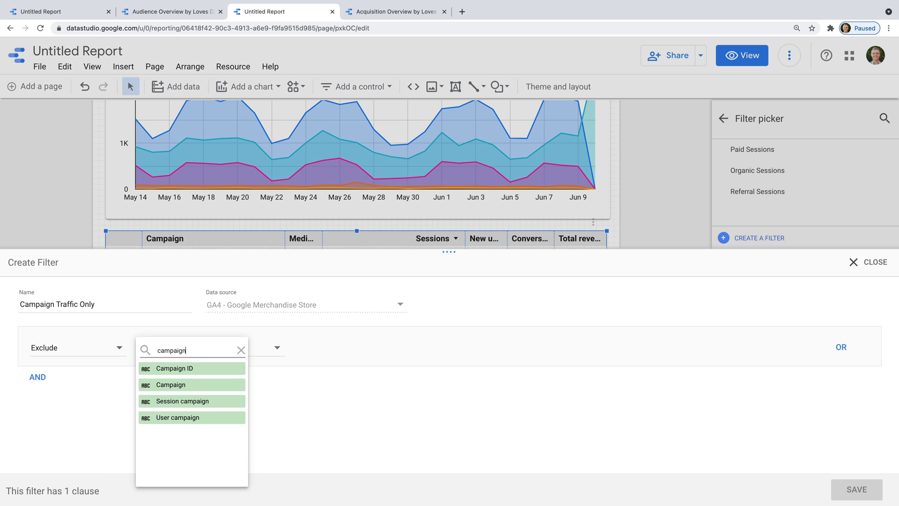
click(201, 384)
click(353, 347)
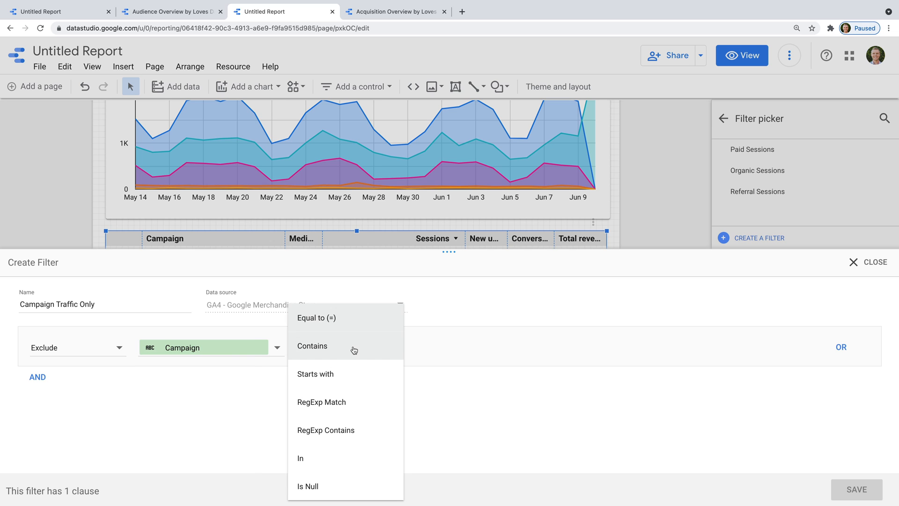
click(358, 402)
click(452, 347)
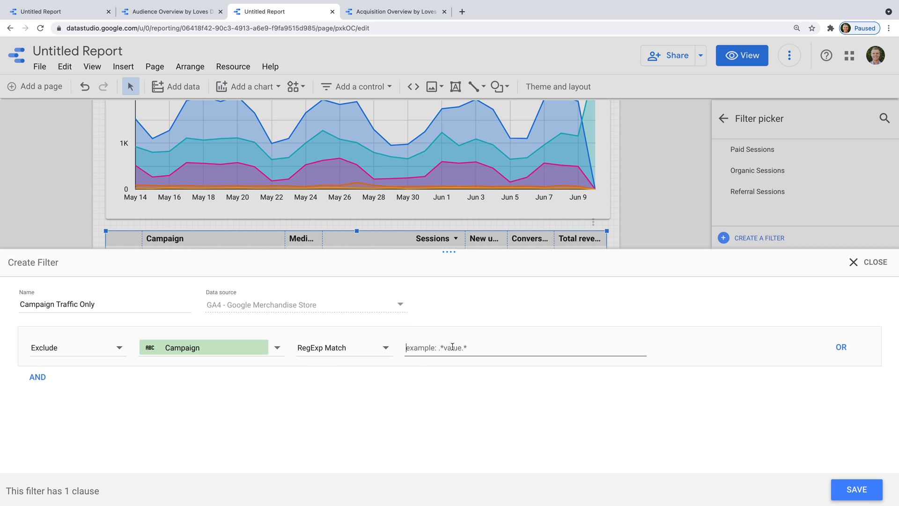
text(\(.*\)
click(850, 483)
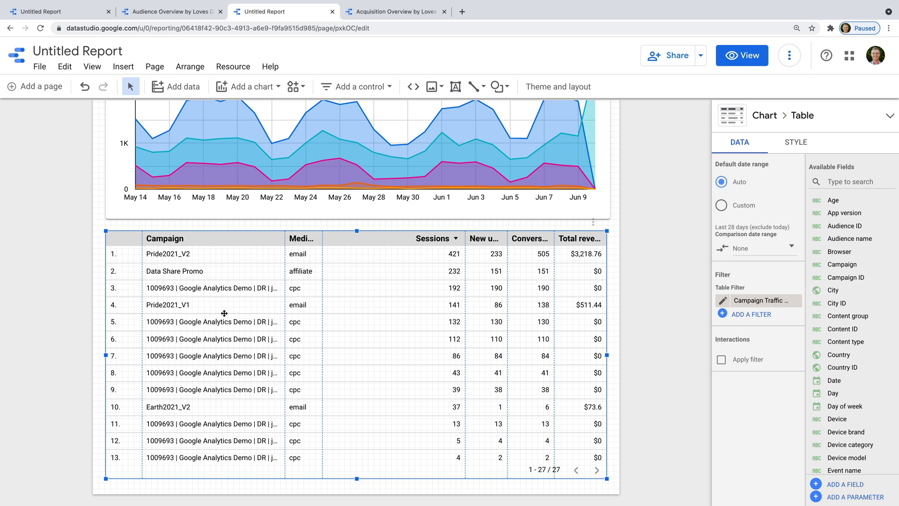
- Resize the table's columns, widening Medium, New users and Conversions at the expense of Sessions, so their headers fit
drag(322, 293, 357, 290)
drag(465, 290, 430, 290)
drag(507, 294, 492, 294)
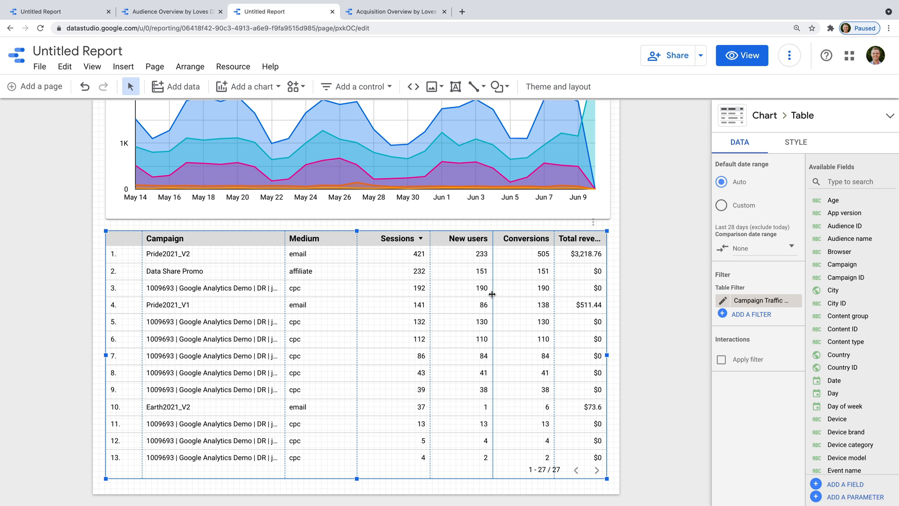
- Give the campaign table a white background, a border radius of 3 and a border shadow
click(798, 141)
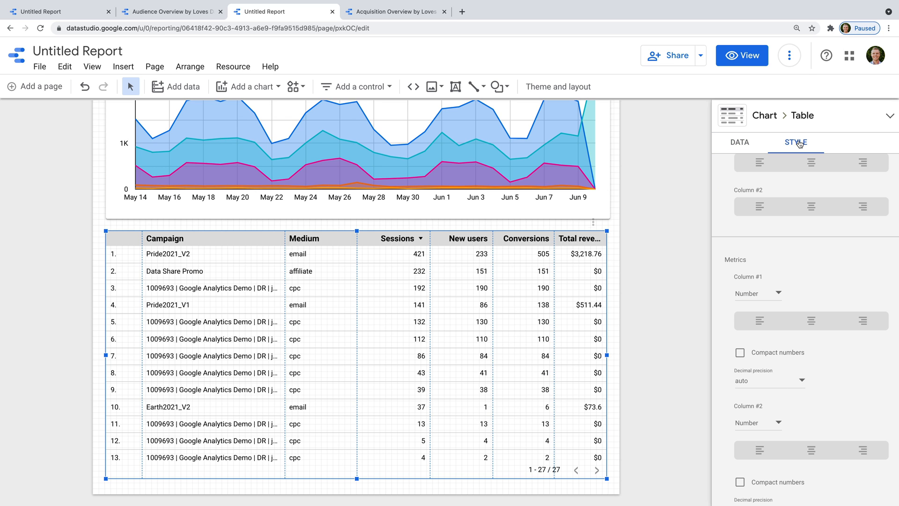
scroll(810, 187, up, 10)
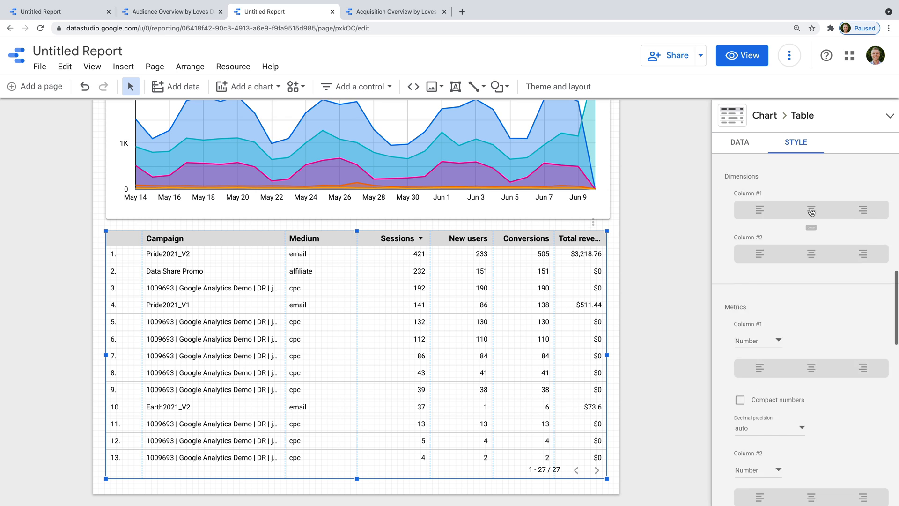
scroll(811, 211, up, 4)
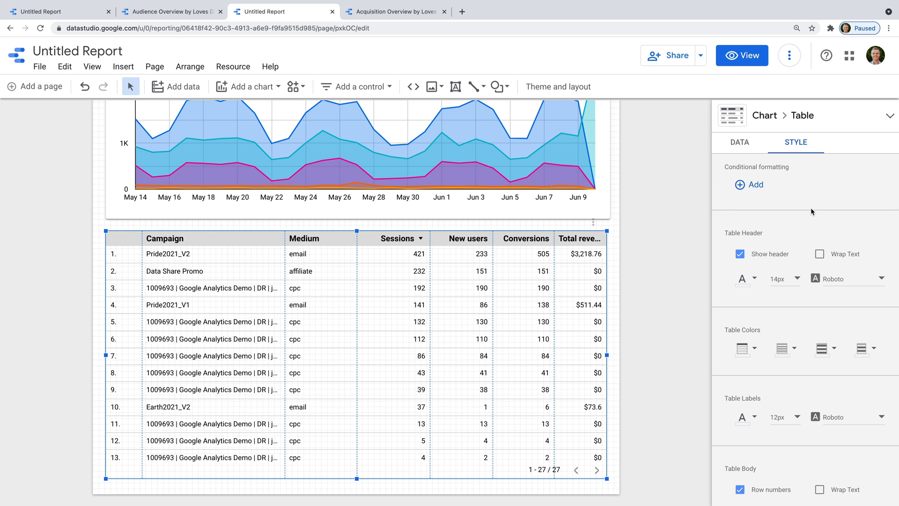
scroll(811, 212, down, 10)
scroll(810, 209, down, 5)
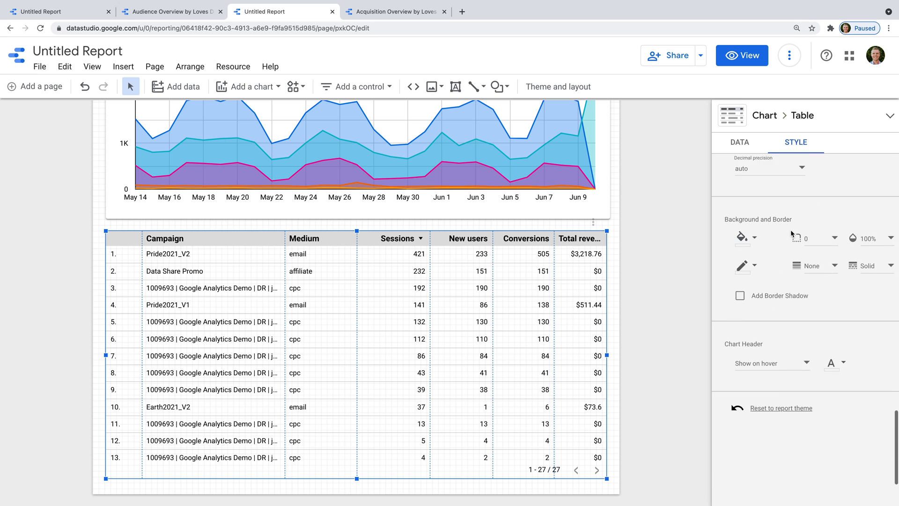
click(747, 230)
click(848, 263)
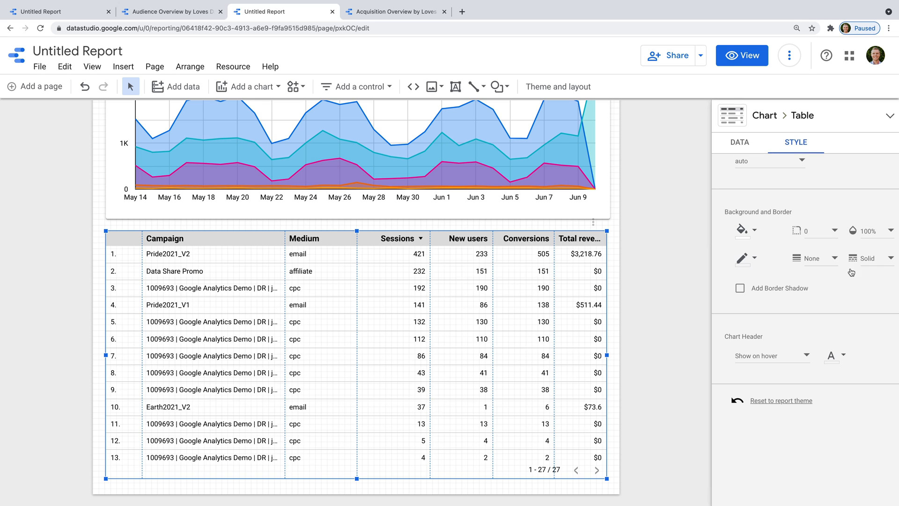
click(817, 231)
click(815, 304)
click(770, 292)
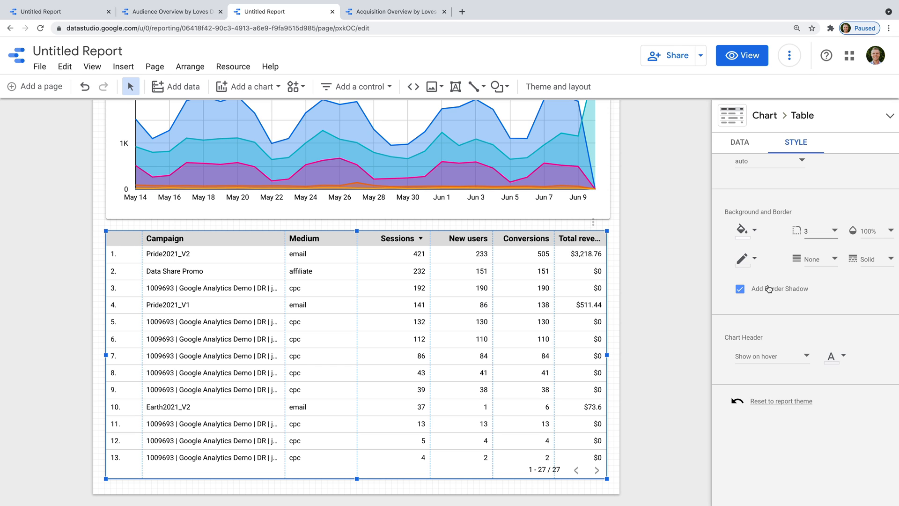
- Draw a full-width rectangle across the page's top above the scorecards and fill it black as a header band
scroll(647, 266, up, 7)
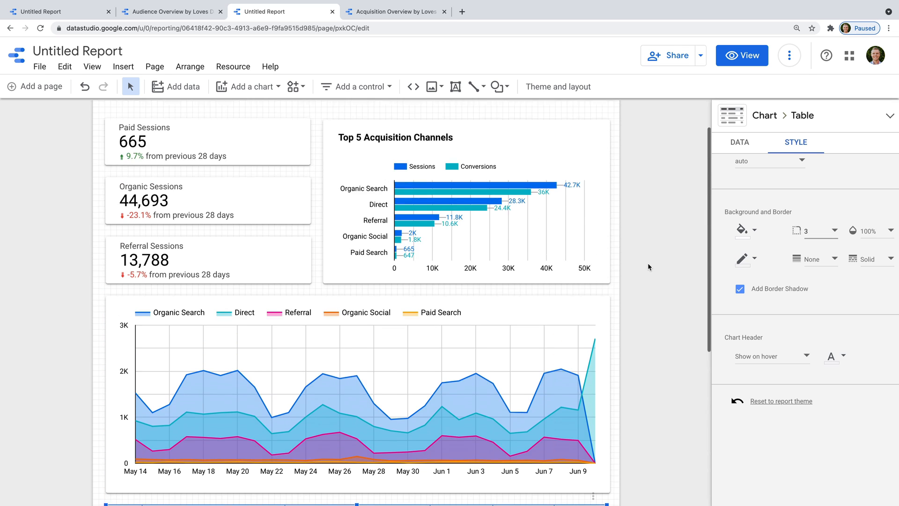
click(500, 93)
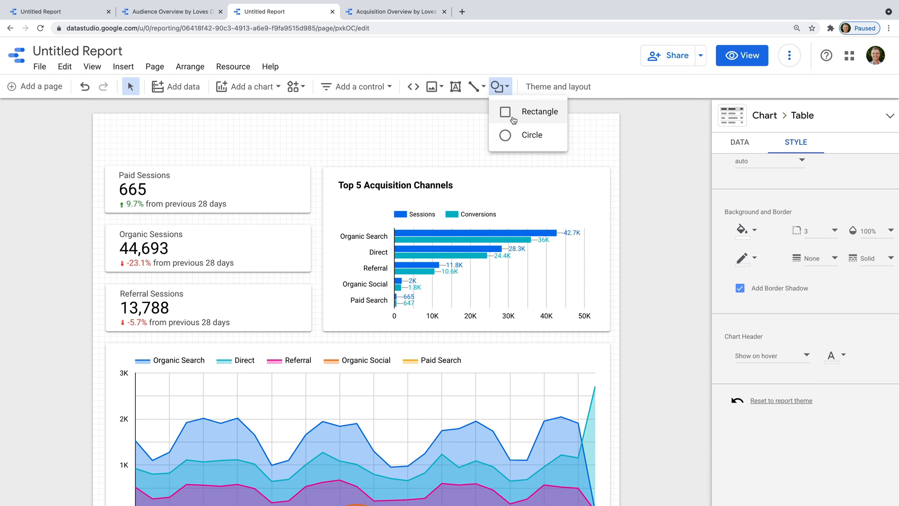
click(515, 112)
drag(93, 114, 620, 159)
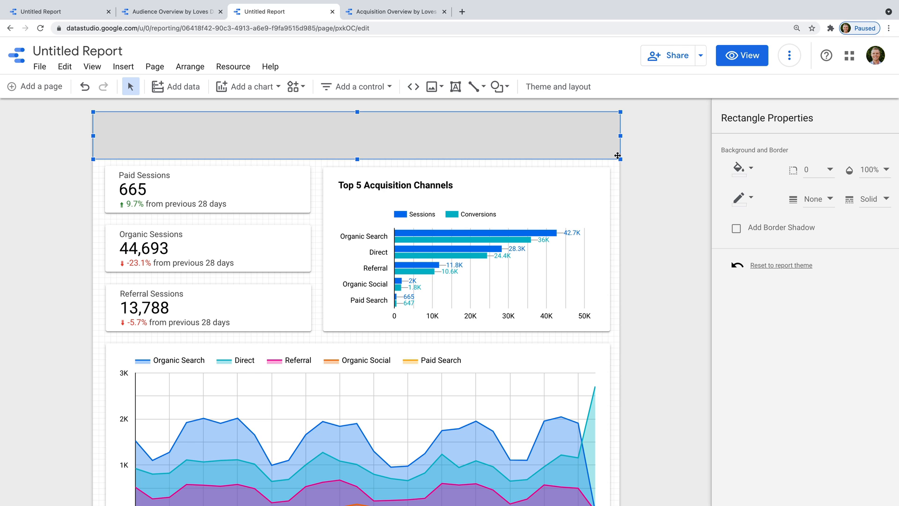
click(742, 169)
click(737, 219)
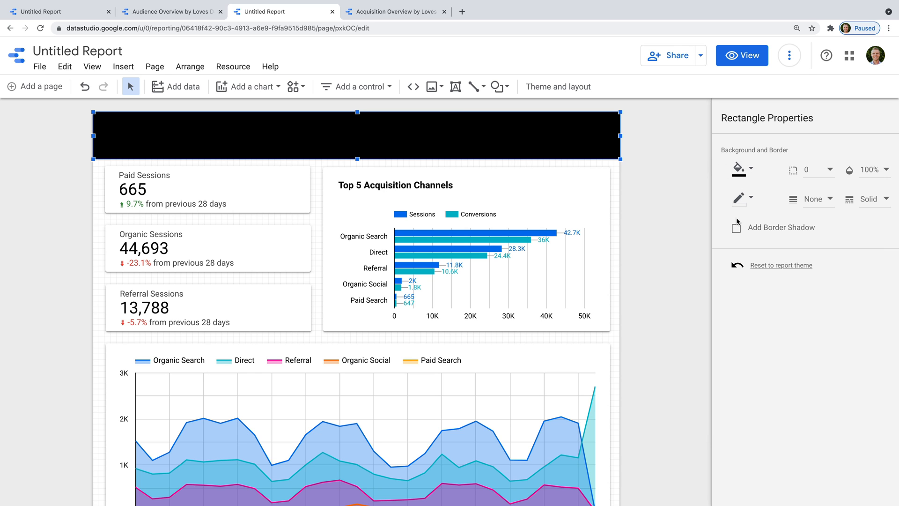
- Add a text box on the black header band with the white text "Acquisition Overview by Loves Data"
click(455, 87)
click(111, 128)
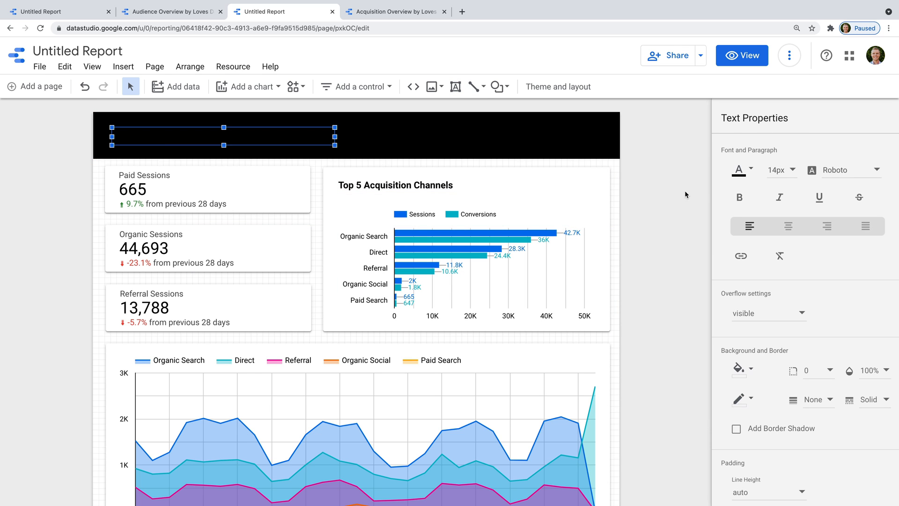
click(749, 169)
click(877, 194)
text(Acquisition Overview by Loves Data)
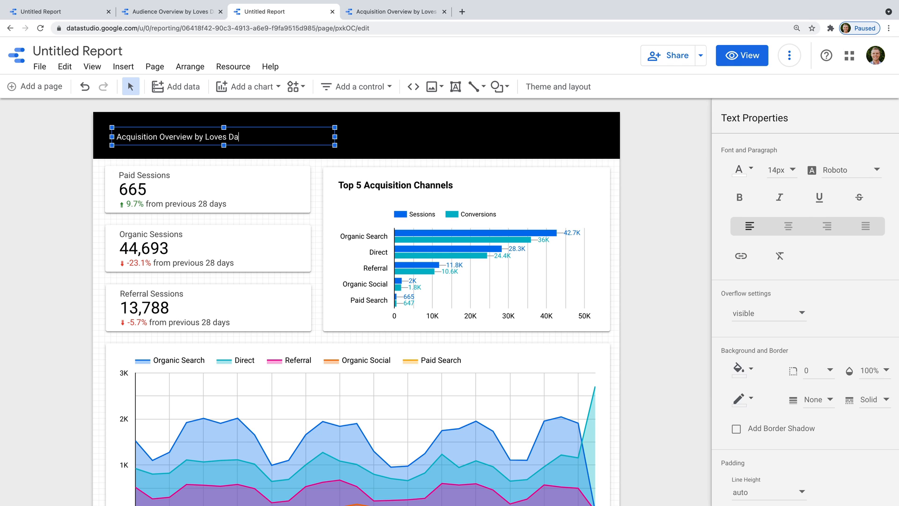
- Set the header text's font size to 24px and widen its text box to fit the title on one line
key(ctrl+a)
click(780, 170)
scroll(791, 211, down, 1)
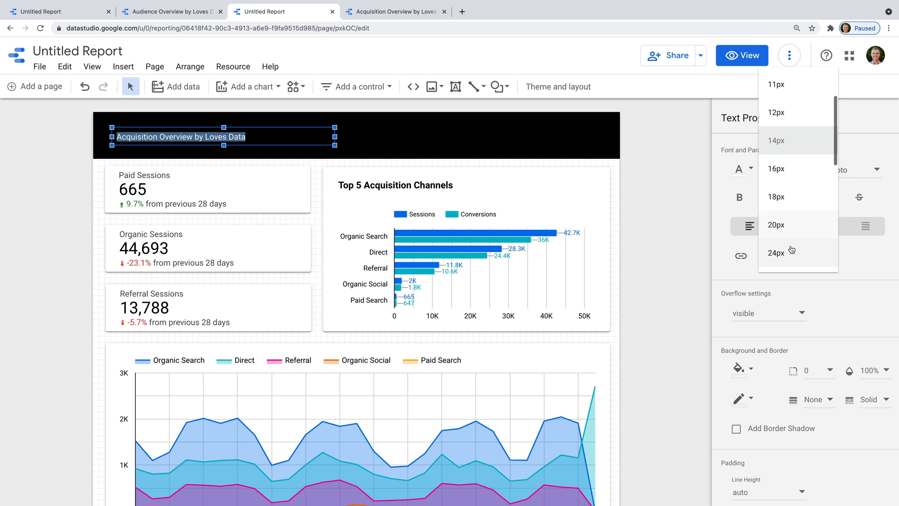
click(795, 250)
drag(335, 136, 378, 136)
- Colour the words "by Loves Data" in the header title grey
click(200, 140)
drag(250, 140, 346, 140)
click(739, 170)
click(785, 193)
click(740, 170)
click(755, 192)
click(740, 170)
click(785, 193)
- Make "Acquisition Overview" bold in the header title and nudge the text box slightly up and left within the band
click(243, 140)
drag(243, 140, 110, 138)
key(ctrl+b)
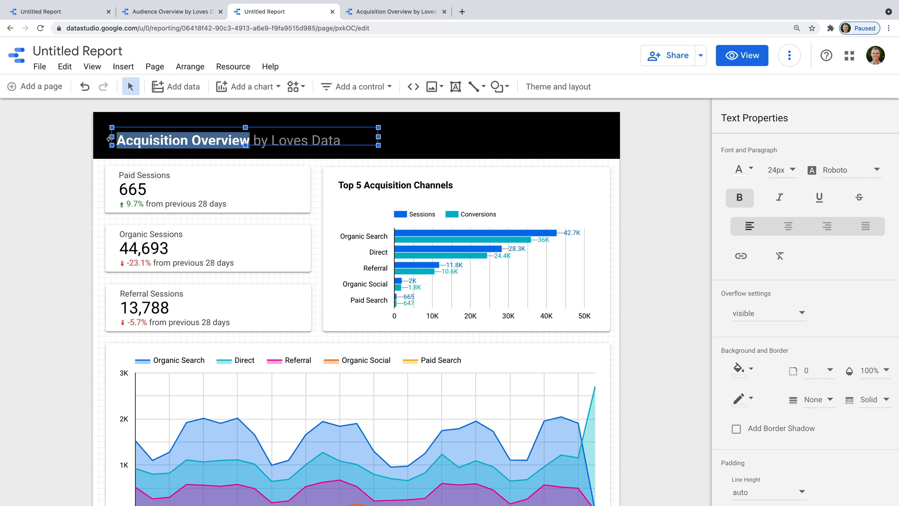
click(77, 142)
drag(186, 131, 184, 128)
click(100, 138)
click(77, 136)
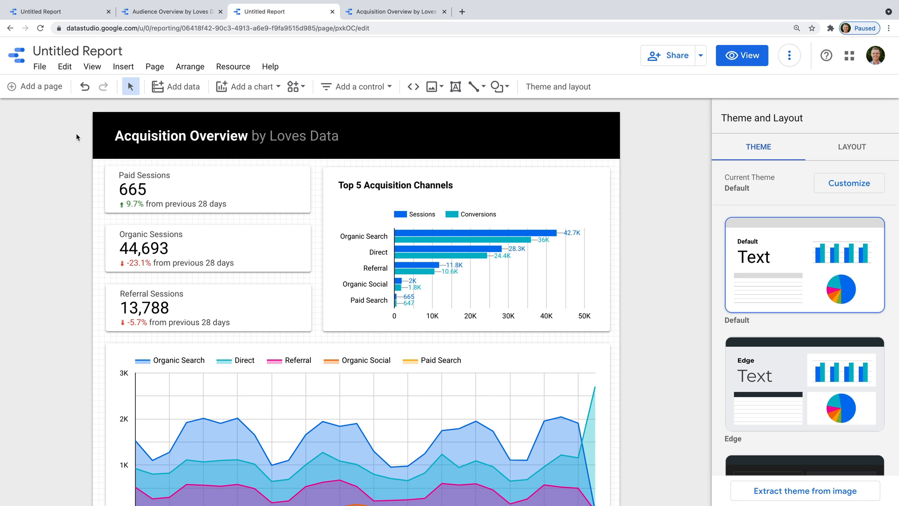
- Add a date range control at the right end of the black header band and make its font white
click(369, 87)
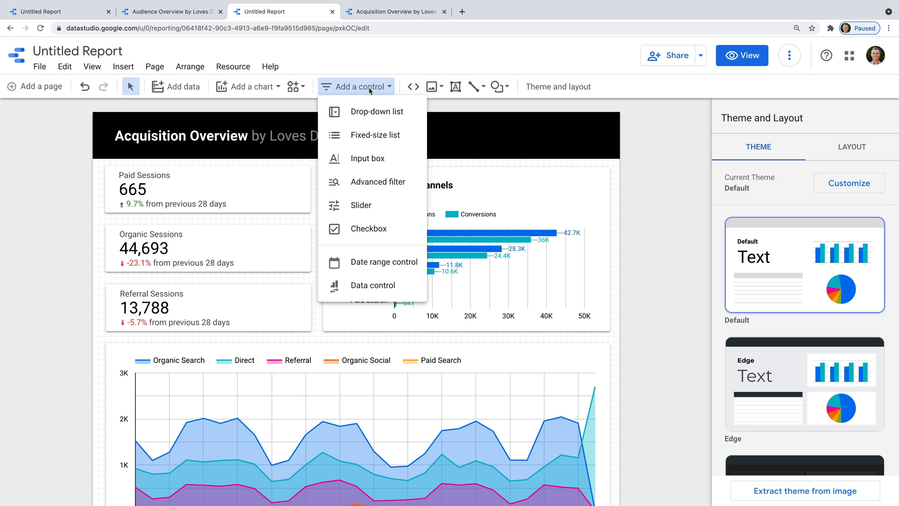
click(396, 261)
click(430, 124)
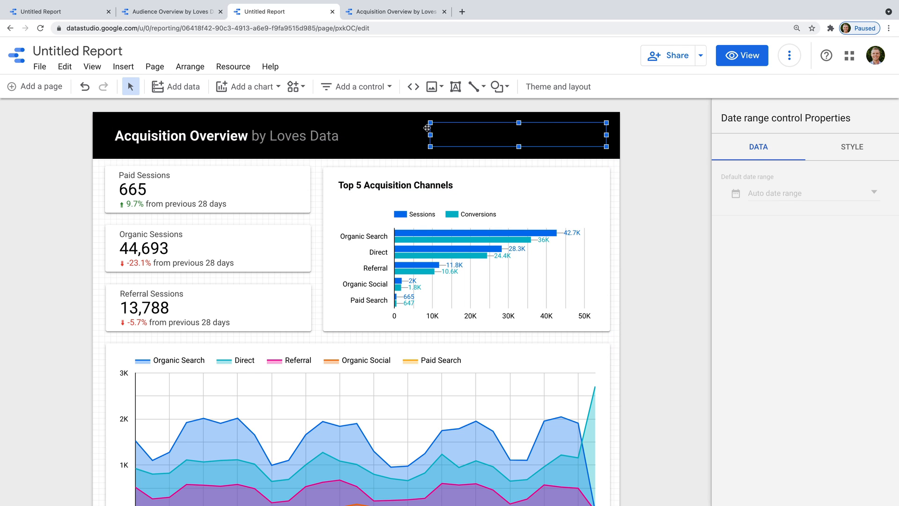
click(851, 148)
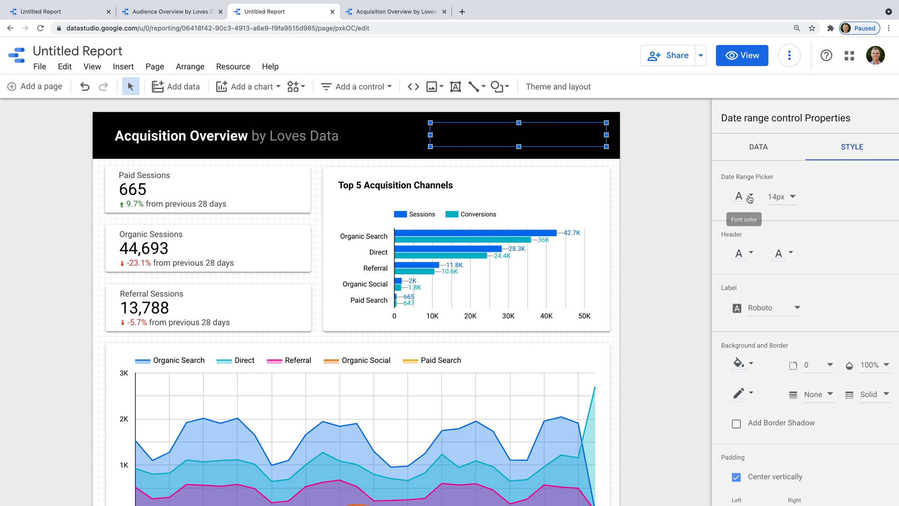
click(748, 198)
click(876, 247)
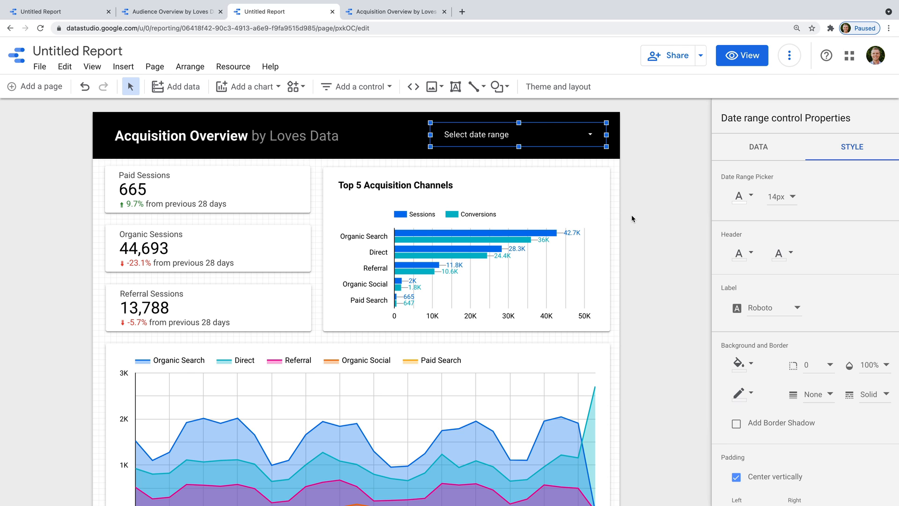
- Draw a rectangle covering the entire page and fill it light grey
click(498, 87)
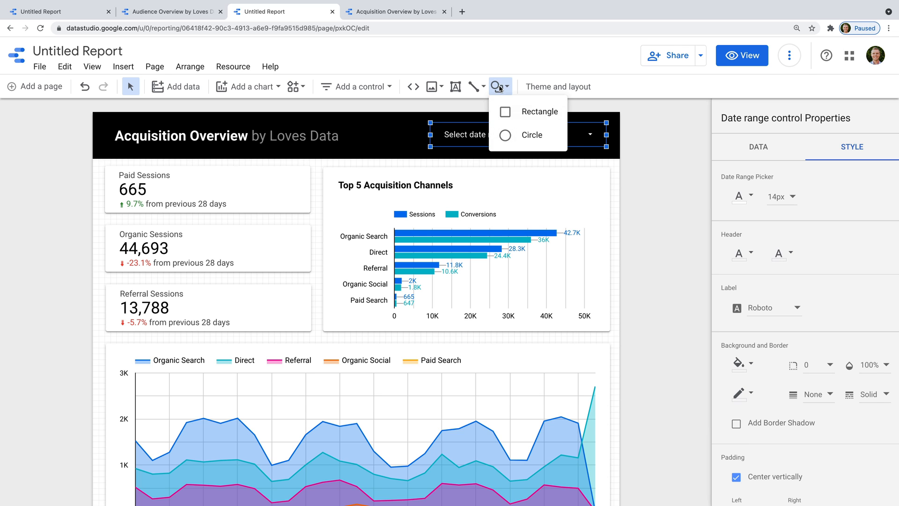
click(508, 111)
mouse_move(93, 112)
mouse_down()
mouse_move(628, 505)
mouse_move(620, 494)
mouse_up()
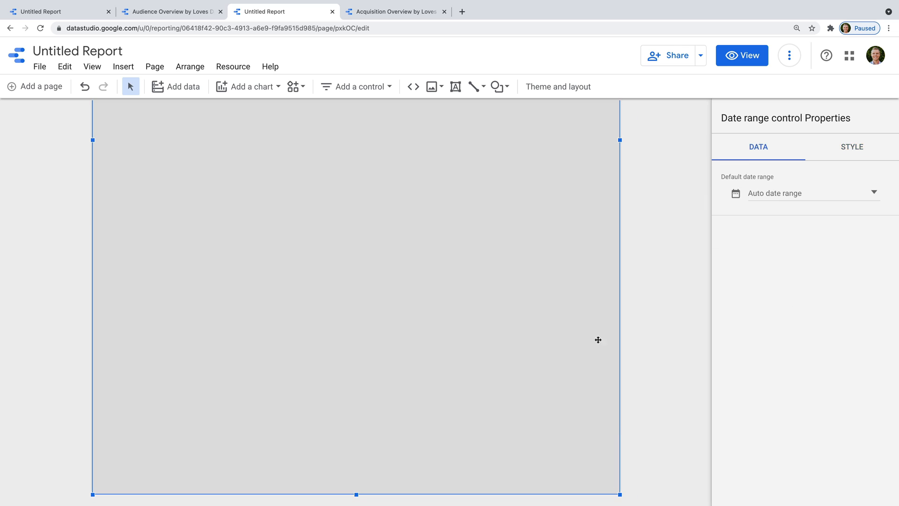
click(744, 169)
click(838, 199)
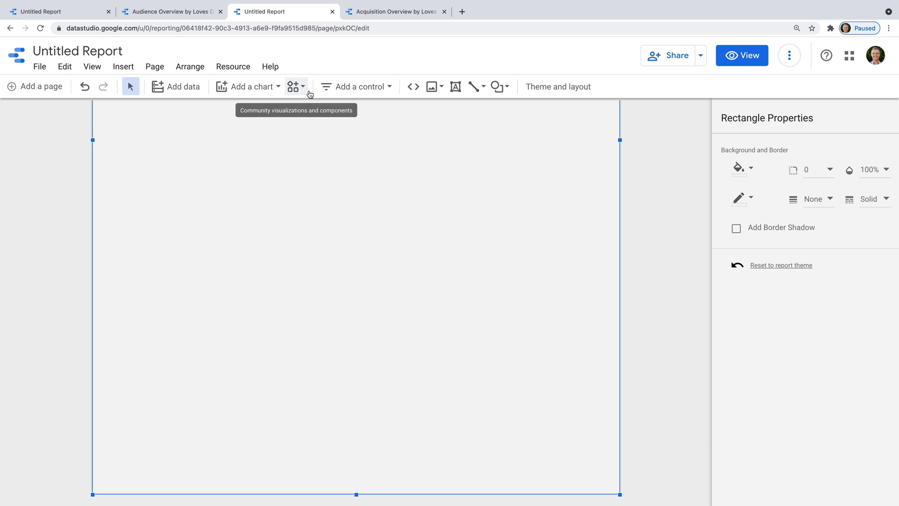
- Send the page-sized grey rectangle to the back, behind all charts and the header, and deselect it
click(189, 66)
mouse_move(201, 86)
click(337, 142)
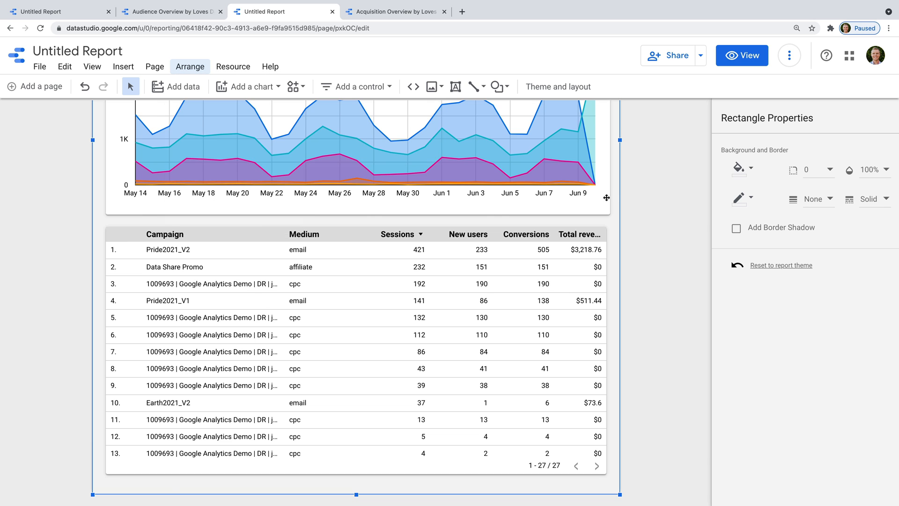
scroll(617, 194, up, 1)
click(633, 193)
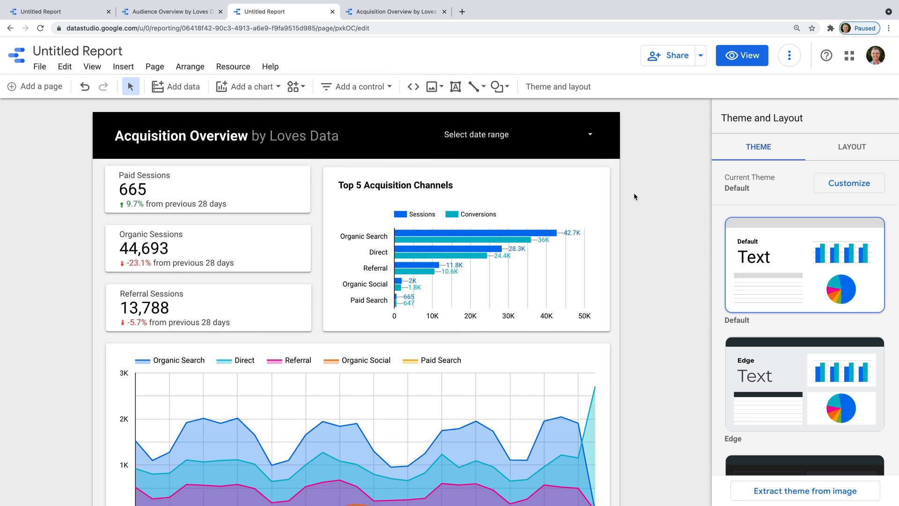